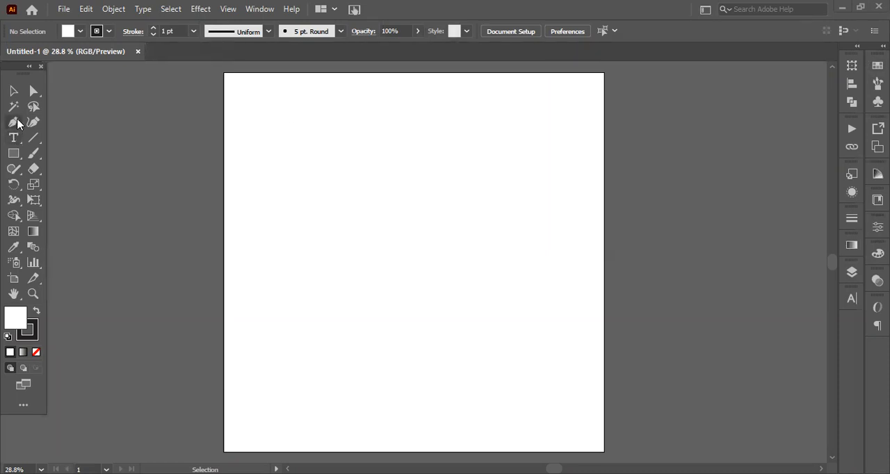
{"action": "left_click", "coordinate": [18, 123]}
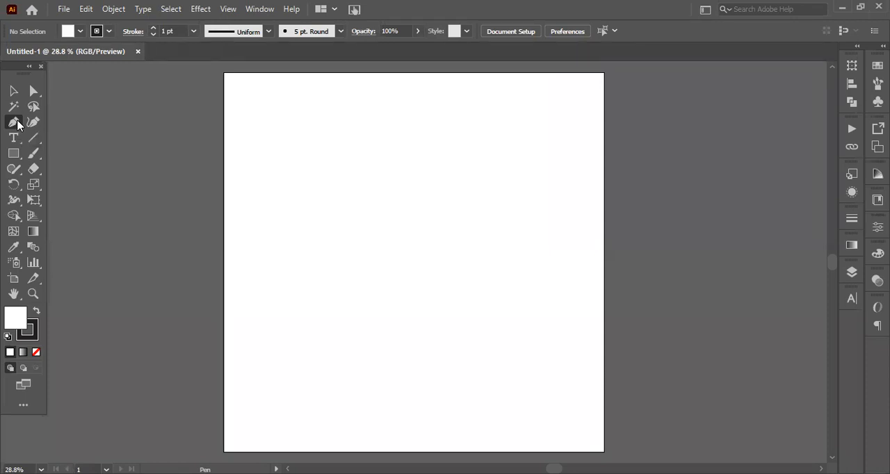
{"action": "left_click", "coordinate": [15, 92]}
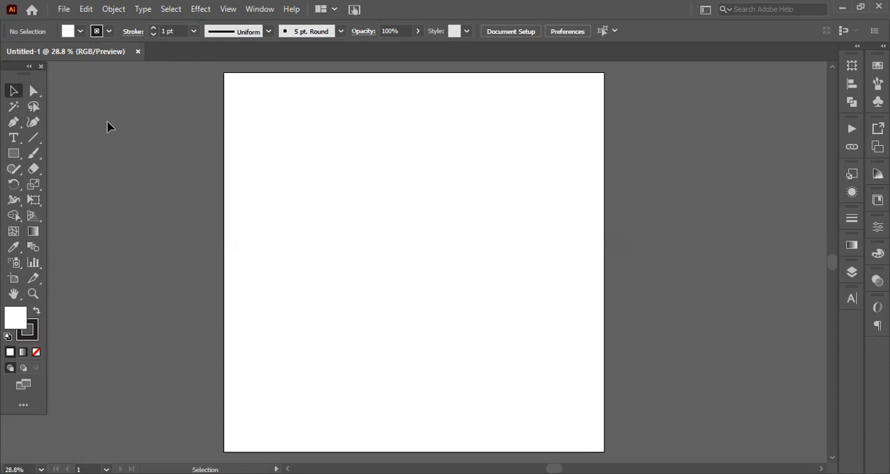
{"action": "key", "text": "p"}
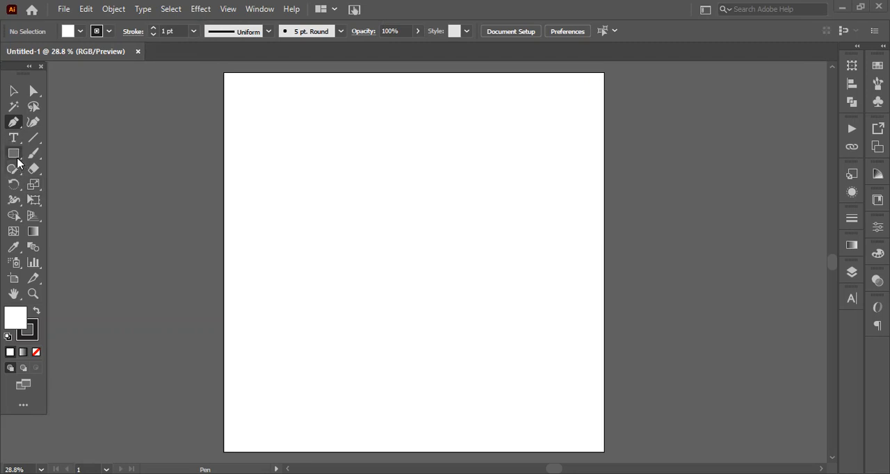
Draw a rectangle freehand in the upper-left part of the artboard with the Rectangle tool
{"action": "left_click", "coordinate": [13, 156]}
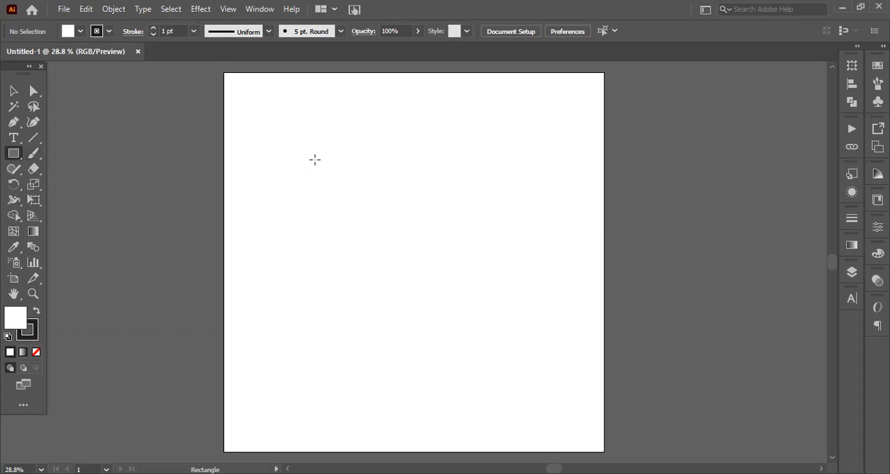
{"action": "left_click", "coordinate": [342, 180]}
{"action": "left_click", "coordinate": [470, 267]}
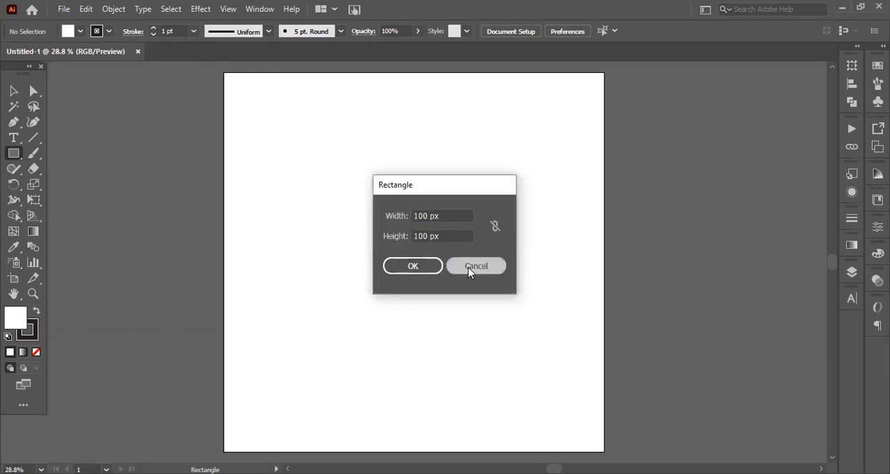
{"action": "left_click_drag", "start_coordinate": [306, 143], "coordinate": [410, 221]}
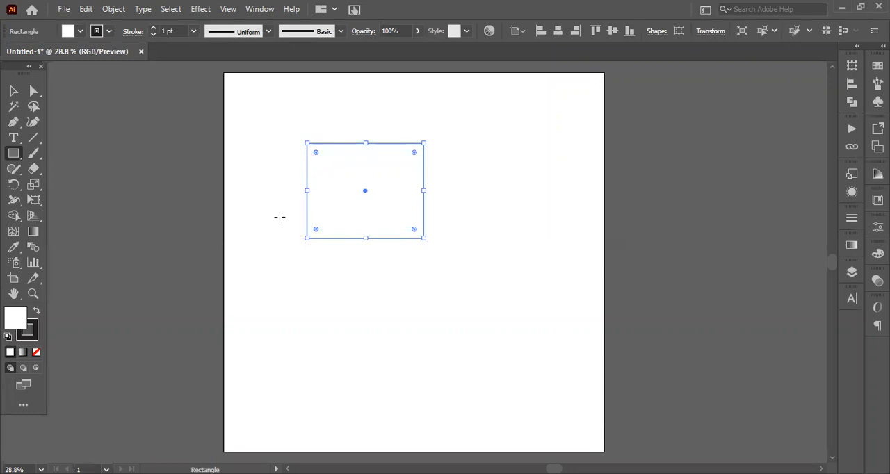
Draw five more rectangles of different sizes, partly overlapping one another, across the artboard
{"action": "left_click_drag", "start_coordinate": [275, 213], "coordinate": [453, 352]}
{"action": "left_click_drag", "start_coordinate": [545, 143], "coordinate": [423, 272]}
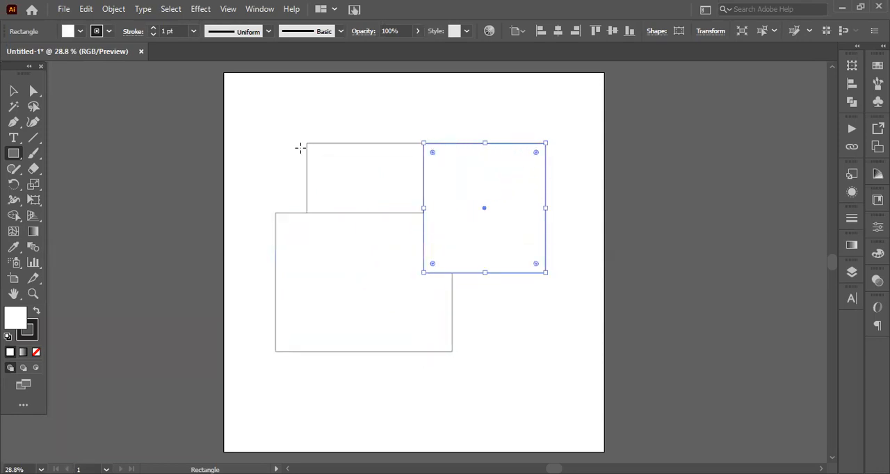
{"action": "left_click_drag", "start_coordinate": [280, 102], "coordinate": [375, 207]}
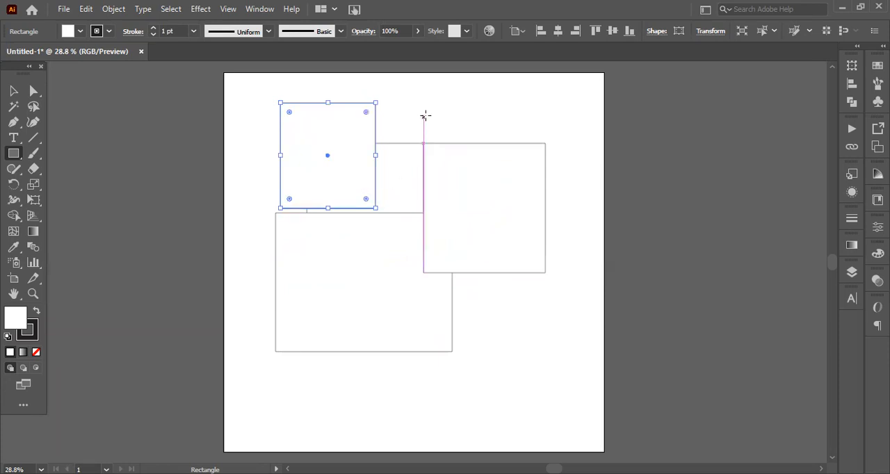
{"action": "left_click", "coordinate": [484, 115]}
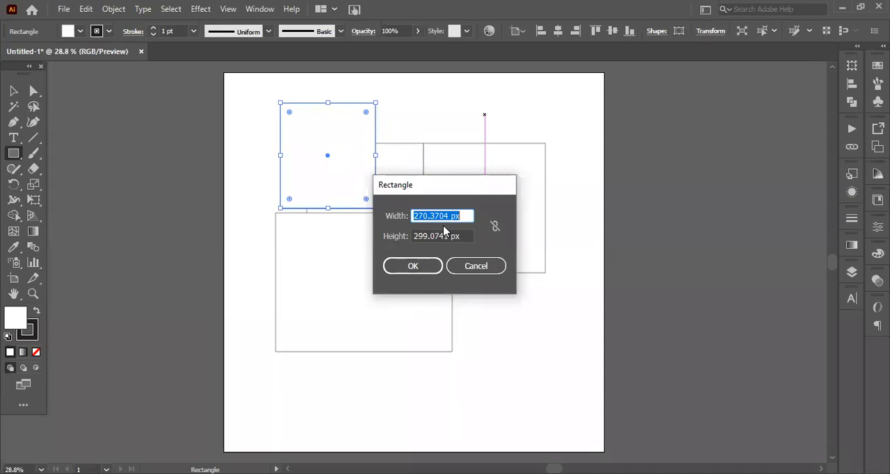
{"action": "left_click", "coordinate": [463, 264]}
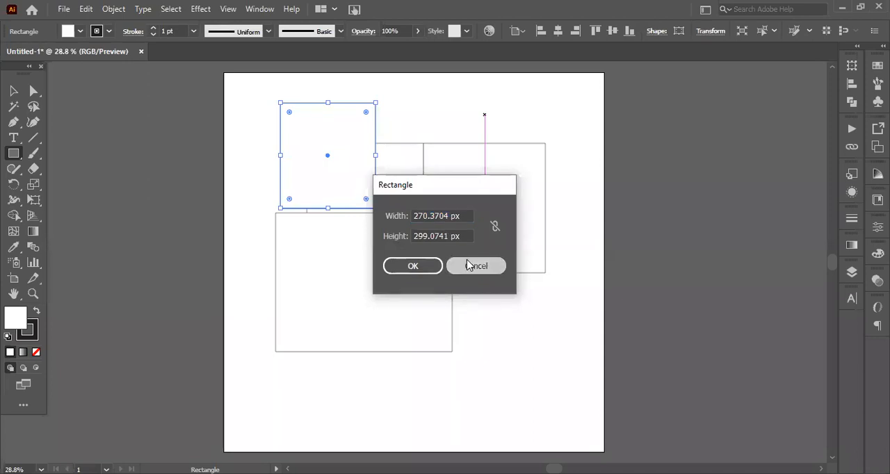
{"action": "left_click", "coordinate": [486, 268]}
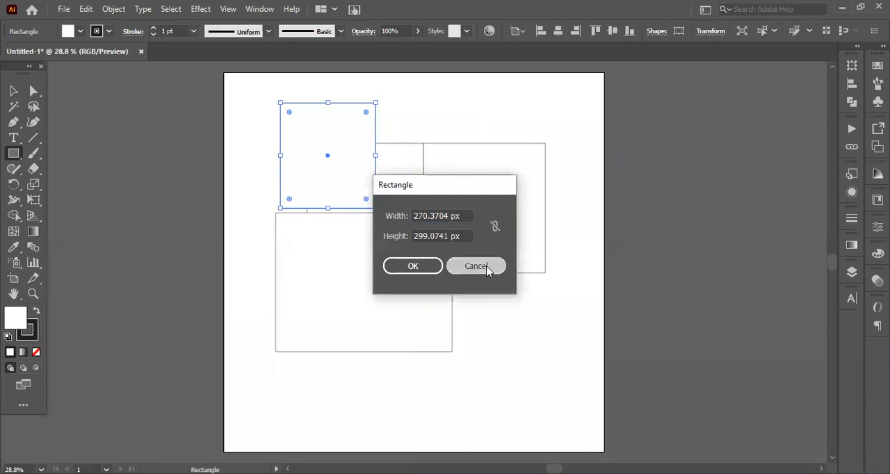
{"action": "left_click_drag", "start_coordinate": [545, 301], "coordinate": [395, 411]}
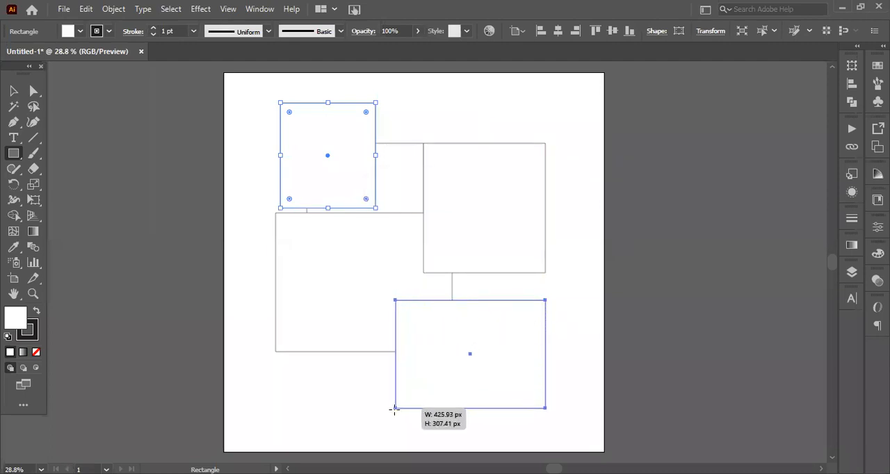
{"action": "left_click_drag", "start_coordinate": [259, 282], "coordinate": [370, 404]}
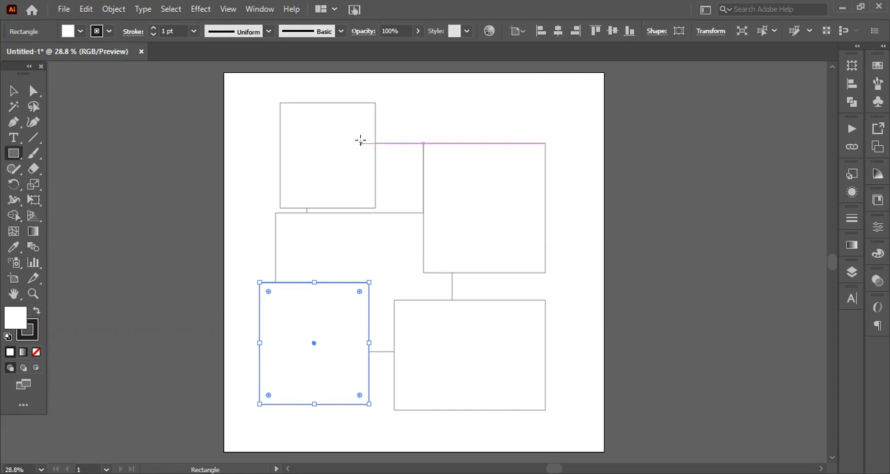
Undo the five rectangles drawn after the first one
{"action": "key", "text": "ctrl"}
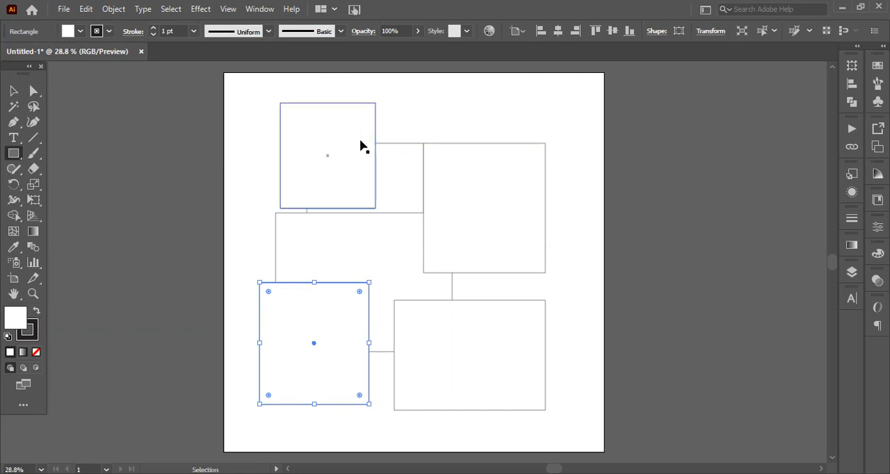
{"action": "key", "text": "ctrl+z"}
{"action": "key", "text": "ctrl+z"}
{"action": "key", "text": "ctrl+z"}
{"action": "key", "text": "ctrl+z"}
{"action": "key", "text": "ctrl+z"}
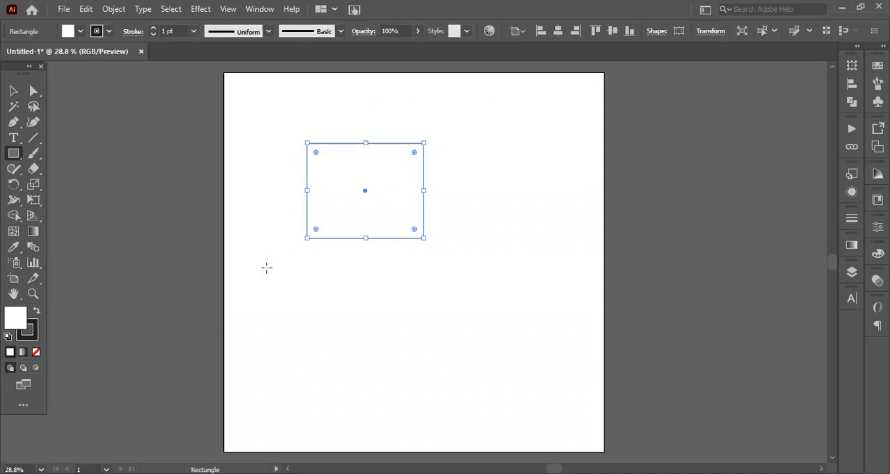
Draw a square about 330 px wide below the first rectangle and add a 50 px by 50 px square beside it
{"action": "mouse_move", "coordinate": [266, 268]}
{"action": "left_mouse_down"}
{"action": "mouse_move", "coordinate": [344, 376]}
{"action": "mouse_move", "coordinate": [284, 330]}
{"action": "mouse_move", "coordinate": [360, 399]}
{"action": "mouse_move", "coordinate": [341, 322]}
{"action": "mouse_move", "coordinate": [375, 379]}
{"action": "mouse_move", "coordinate": [407, 407]}
{"action": "mouse_move", "coordinate": [383, 362]}
{"action": "left_mouse_up"}
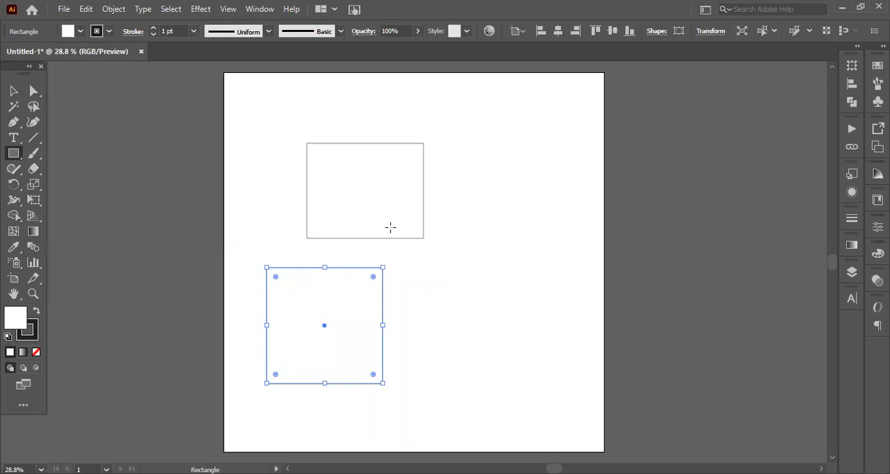
{"action": "left_click", "coordinate": [456, 280]}
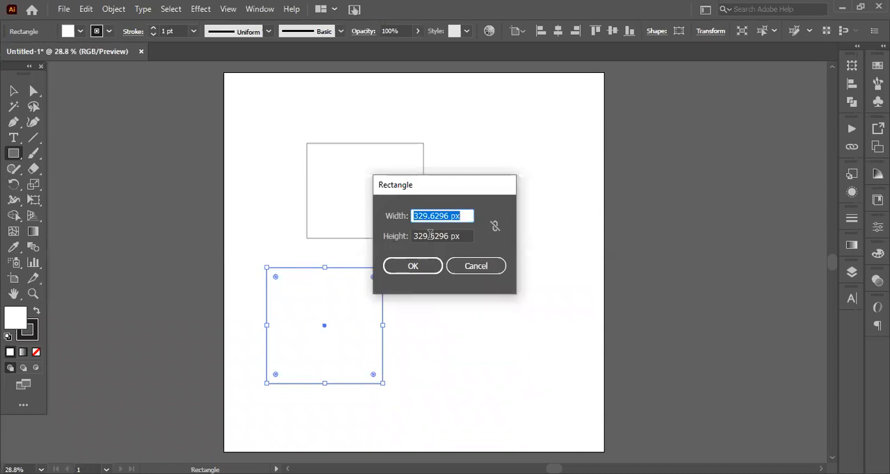
{"action": "type", "text": "50"}
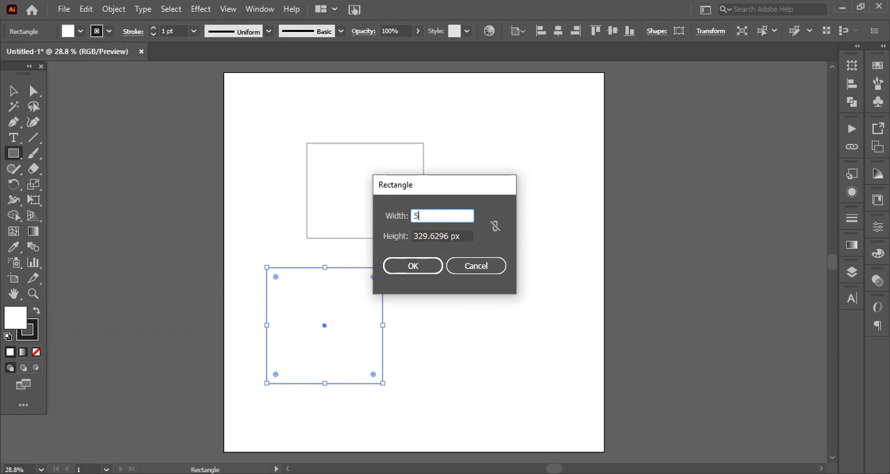
{"action": "left_click", "coordinate": [435, 237]}
{"action": "left_click_drag", "start_coordinate": [461, 236], "coordinate": [412, 237]}
{"action": "type", "text": "50"}
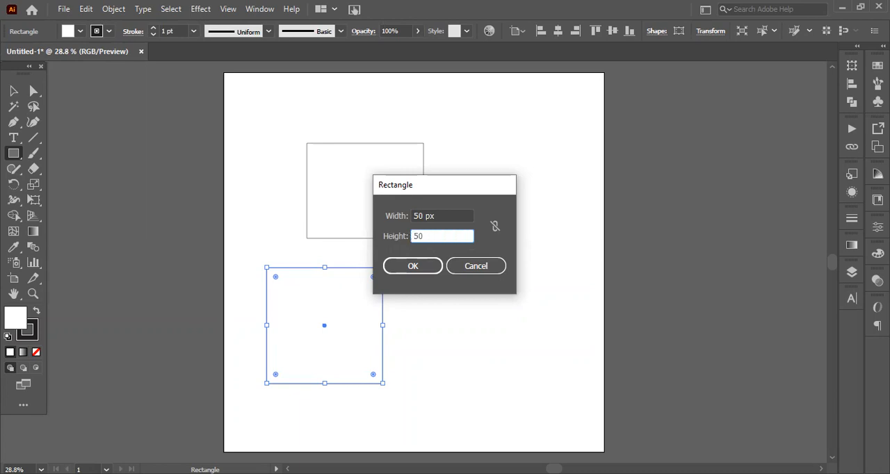
{"action": "left_click", "coordinate": [431, 262]}
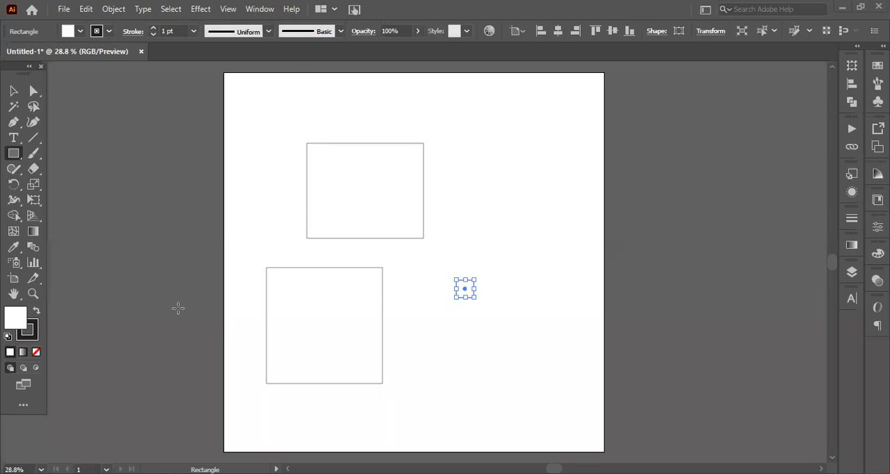
Zoom in on the 50 px square with the Zoom tool and zoom back out to the whole artboard
{"action": "left_click", "coordinate": [33, 295]}
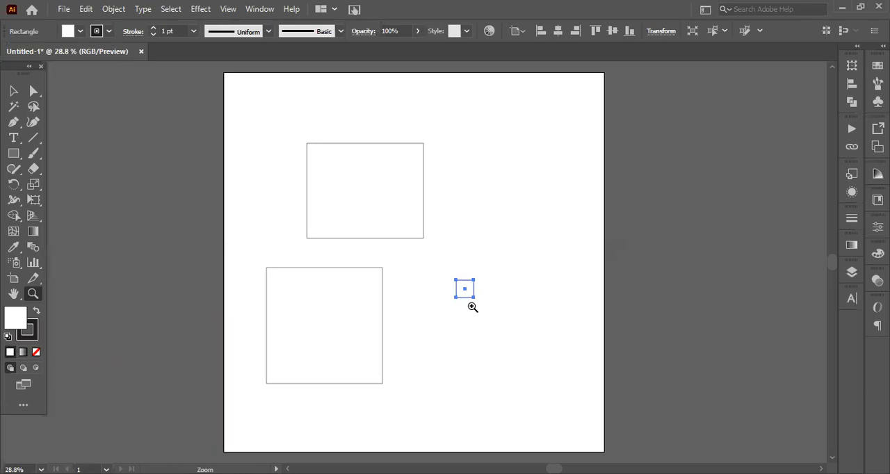
{"action": "left_click", "coordinate": [473, 306]}
{"action": "left_click", "coordinate": [473, 306]}
{"action": "left_click", "coordinate": [376, 259]}
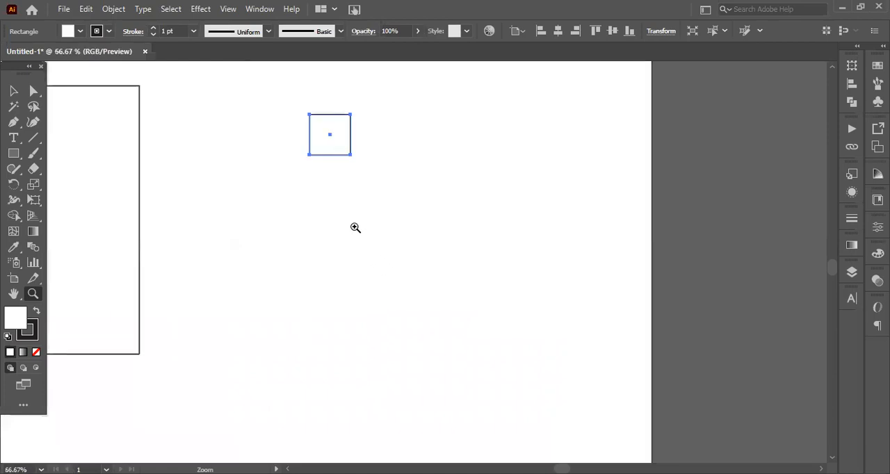
{"action": "left_click", "coordinate": [350, 219]}
{"action": "left_click", "coordinate": [357, 212]}
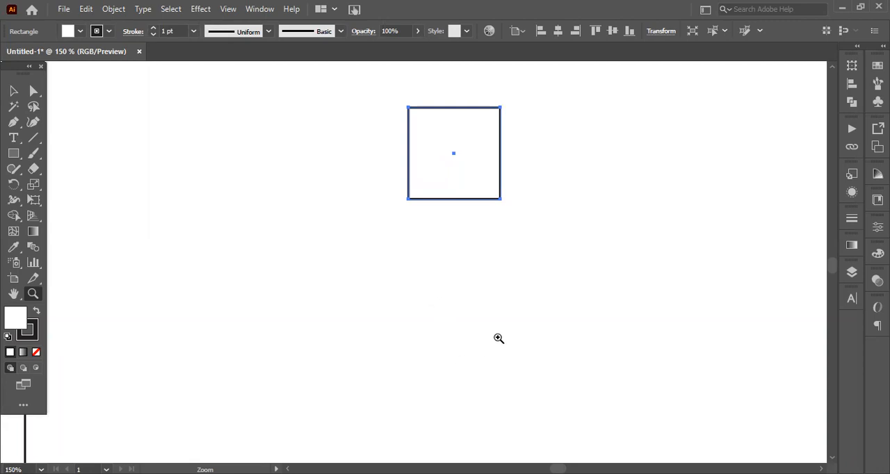
{"action": "left_click", "coordinate": [525, 217], "text": "alt"}
{"action": "left_click", "coordinate": [526, 217], "text": "alt"}
{"action": "left_click", "coordinate": [525, 217], "text": "alt"}
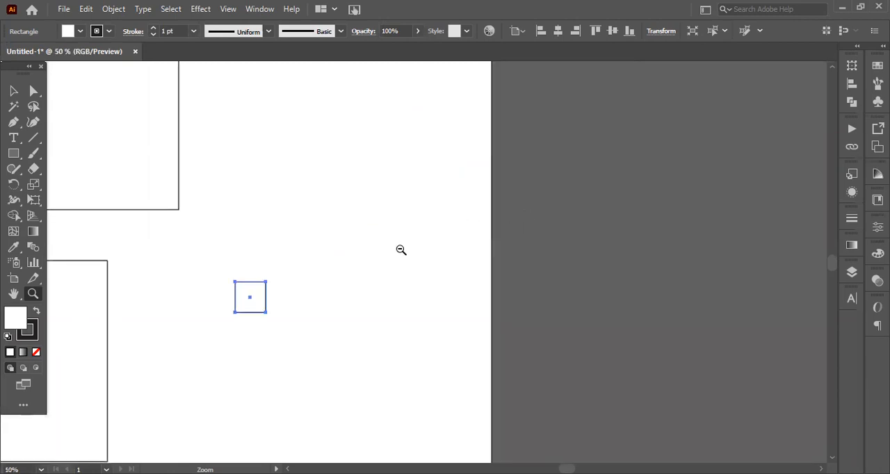
{"action": "left_click", "coordinate": [401, 250], "text": "alt"}
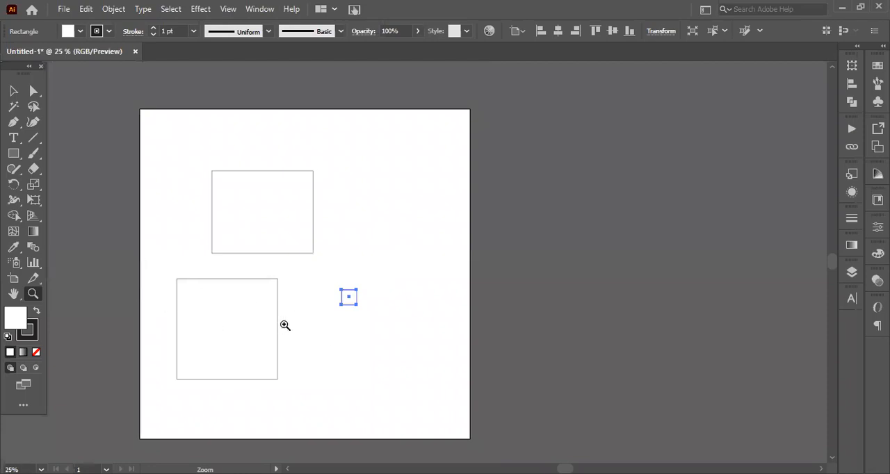
Pan the artboard around the workspace with the Hand tool, and also while the Selection tool is active
{"action": "left_click", "coordinate": [12, 298]}
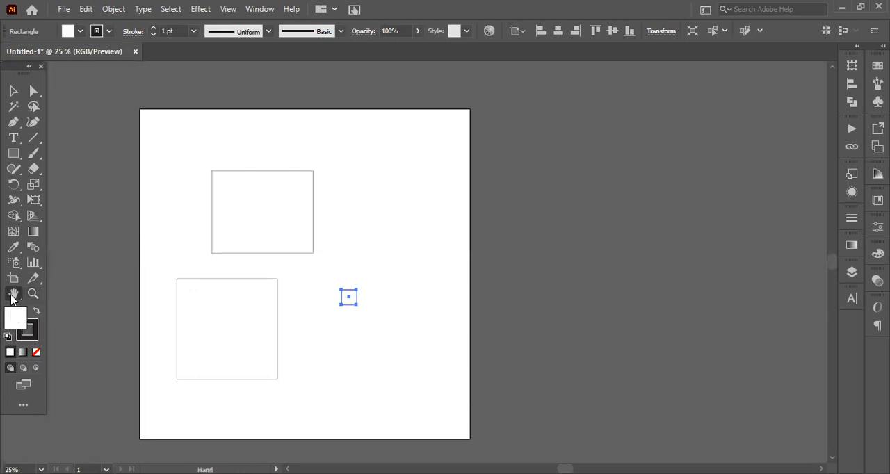
{"action": "left_click_drag", "start_coordinate": [326, 397], "coordinate": [406, 387]}
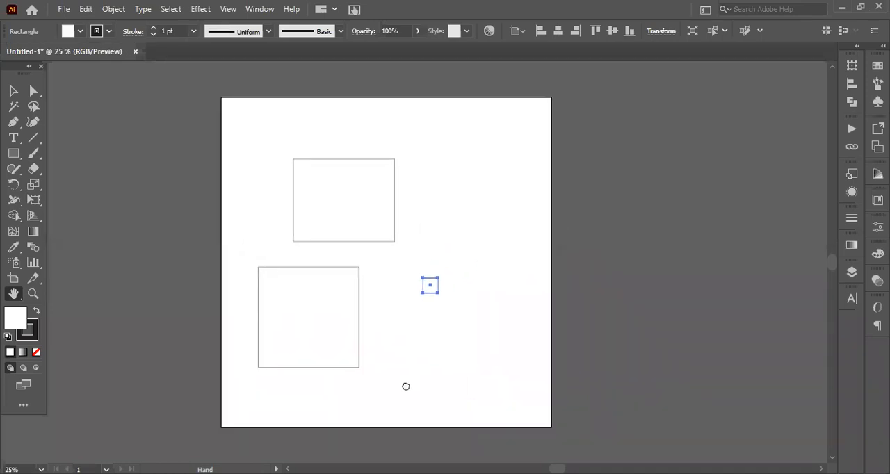
{"action": "left_click_drag", "start_coordinate": [406, 387], "coordinate": [471, 370]}
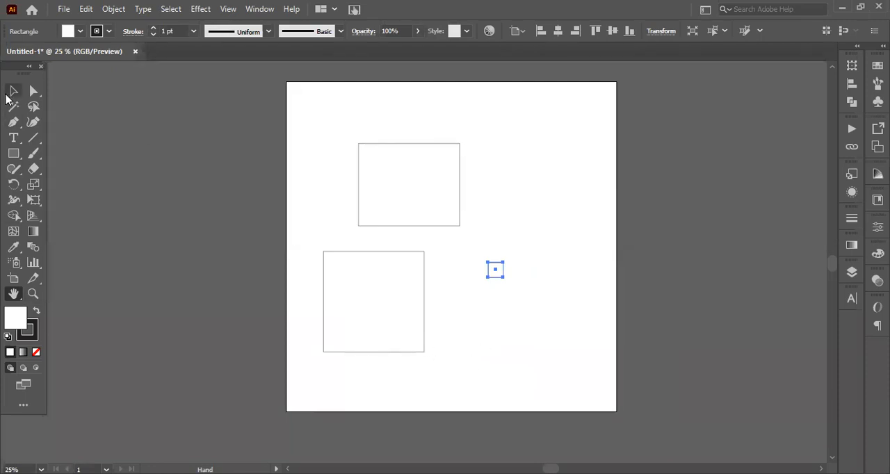
{"action": "left_click", "coordinate": [13, 91]}
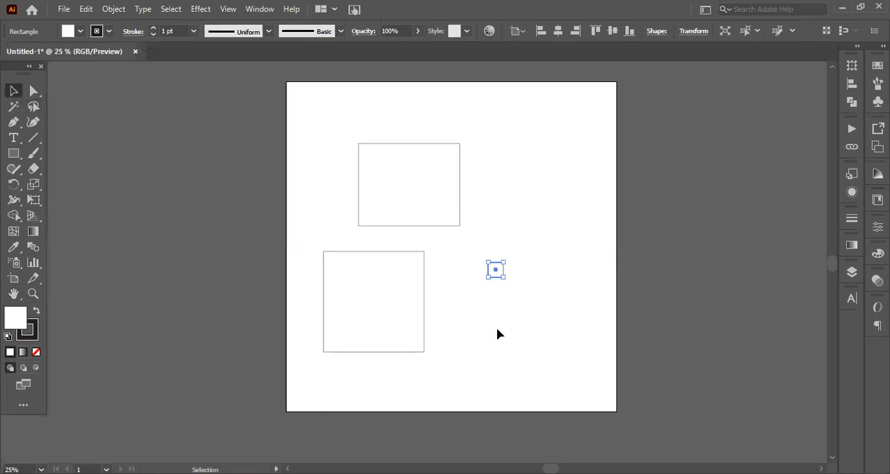
{"action": "key", "text": "space"}
{"action": "mouse_move", "coordinate": [465, 358]}
{"action": "left_mouse_down"}
{"action": "mouse_move", "coordinate": [409, 340]}
{"action": "mouse_move", "coordinate": [439, 338]}
{"action": "mouse_move", "coordinate": [450, 362]}
{"action": "left_mouse_up"}
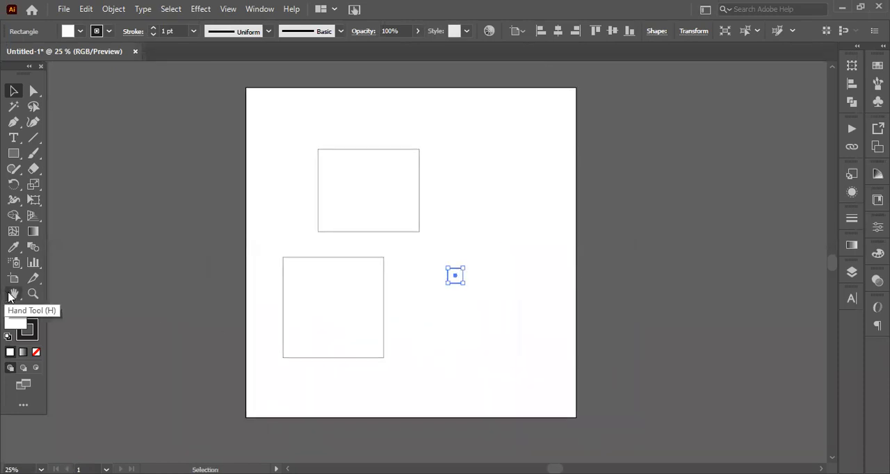
{"action": "left_click_drag", "start_coordinate": [449, 330], "coordinate": [472, 340]}
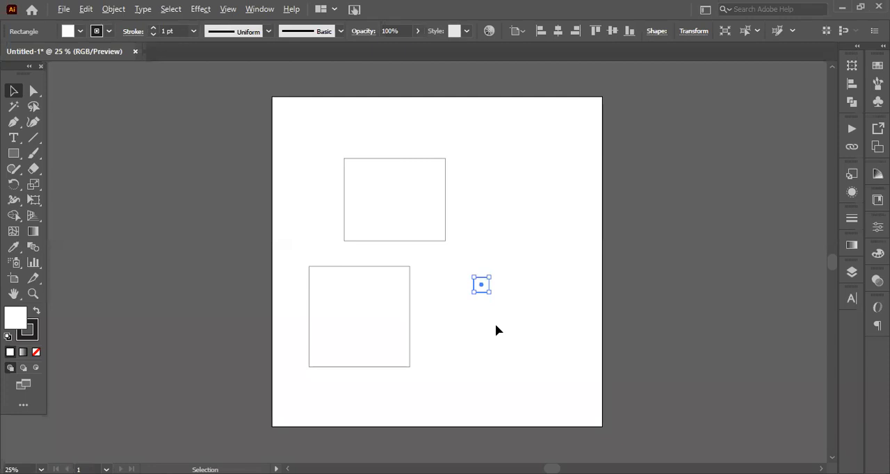
Magnify the area around the 50 px square with the Selection tool active and return to the full artboard view
{"action": "scroll", "coordinate": [495, 324], "scroll_direction": "up", "scroll_amount": 3}
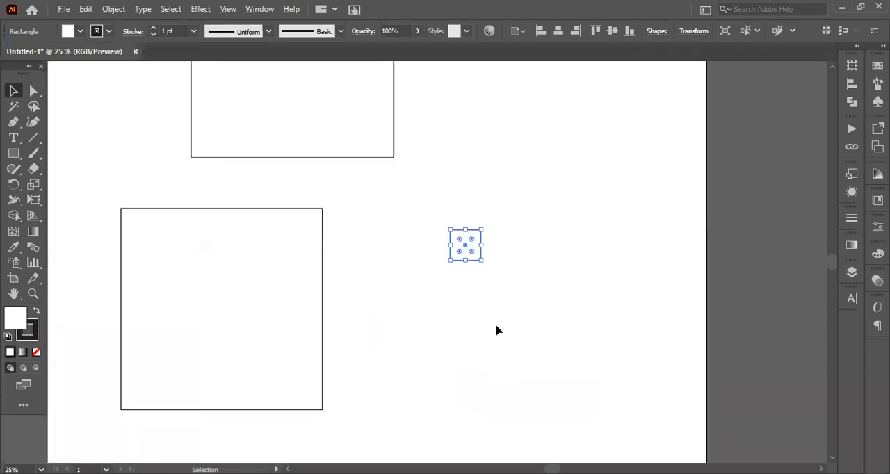
{"action": "scroll", "coordinate": [496, 330], "scroll_direction": "up", "scroll_amount": 1}
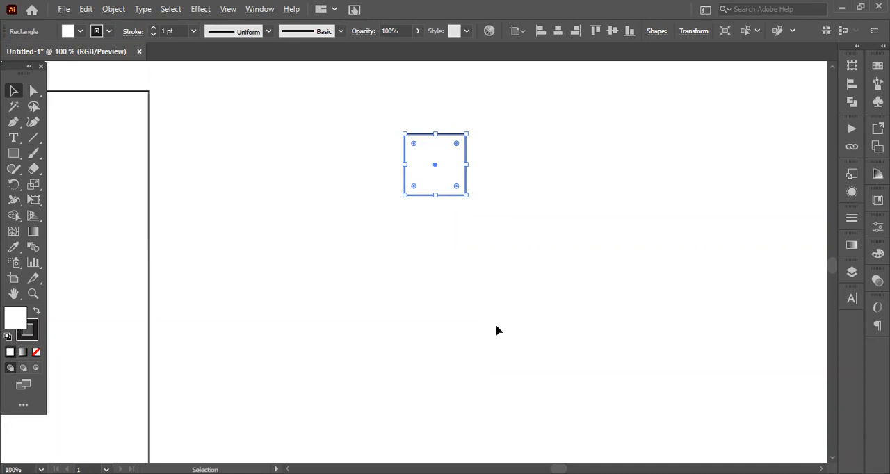
{"action": "scroll", "coordinate": [495, 330], "scroll_direction": "down", "scroll_amount": 1}
{"action": "scroll", "coordinate": [495, 331], "scroll_direction": "down", "scroll_amount": 1}
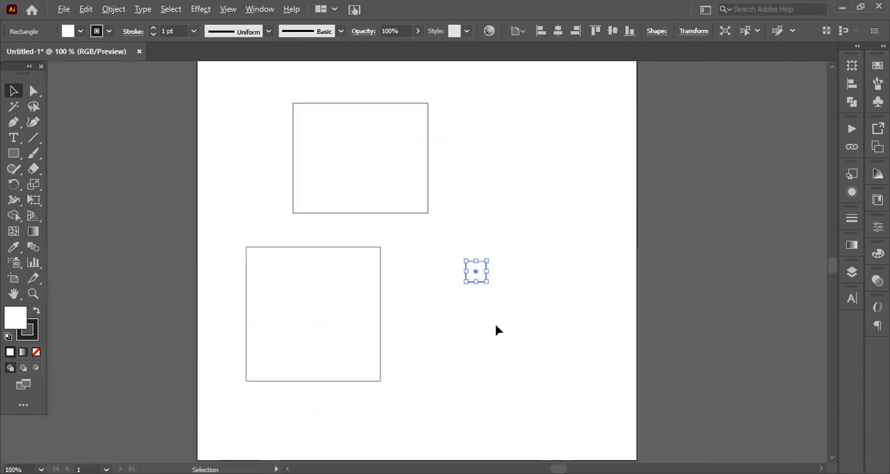
{"action": "scroll", "coordinate": [495, 325], "scroll_direction": "down", "scroll_amount": 1}
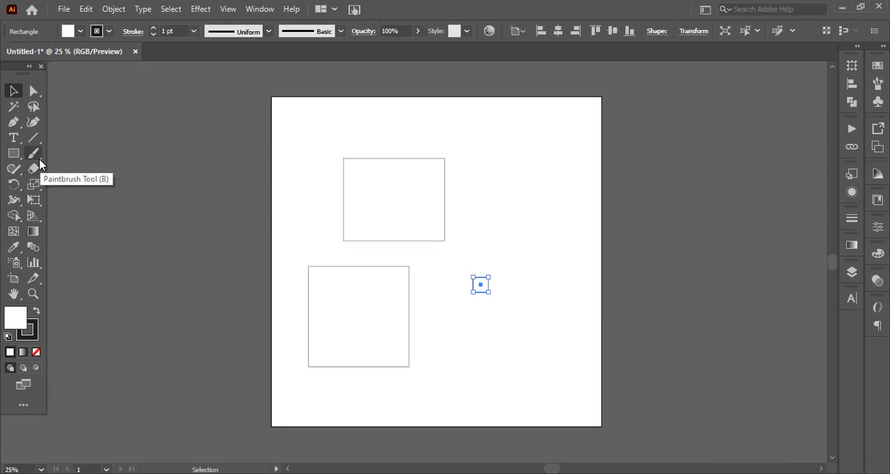
Draw a five-pointed star with the Star tool beyond the first rectangle's upper-right corner and move it slightly down
{"action": "left_click", "coordinate": [34, 153]}
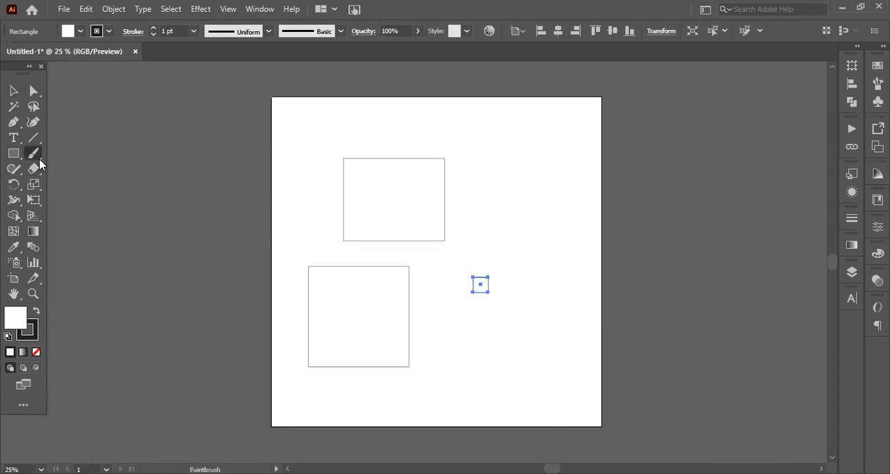
{"action": "right_click", "coordinate": [39, 164]}
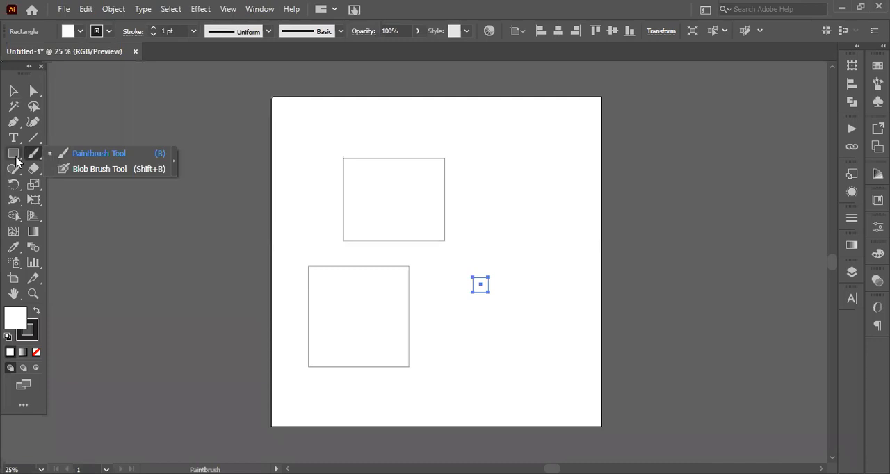
{"action": "right_click", "coordinate": [15, 157]}
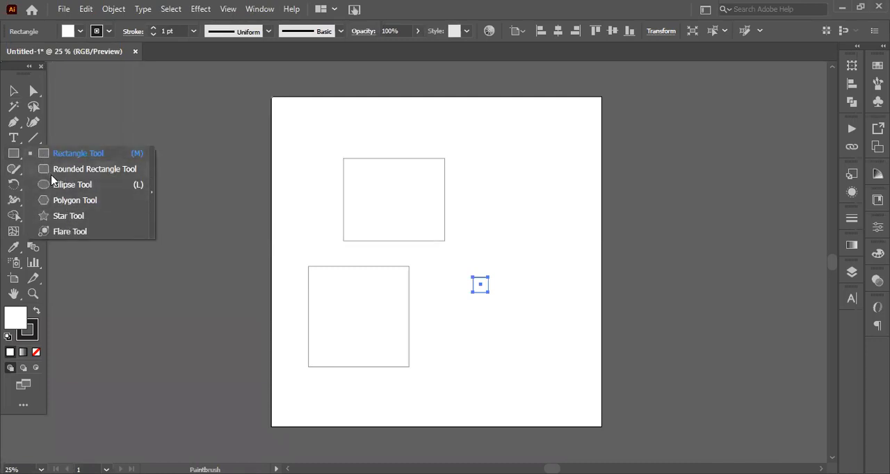
{"action": "left_click", "coordinate": [62, 217]}
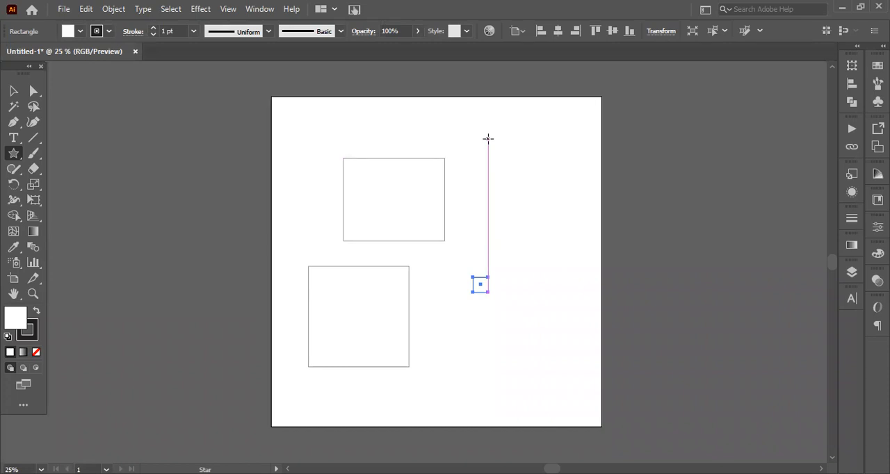
{"action": "left_click_drag", "start_coordinate": [489, 138], "coordinate": [504, 164]}
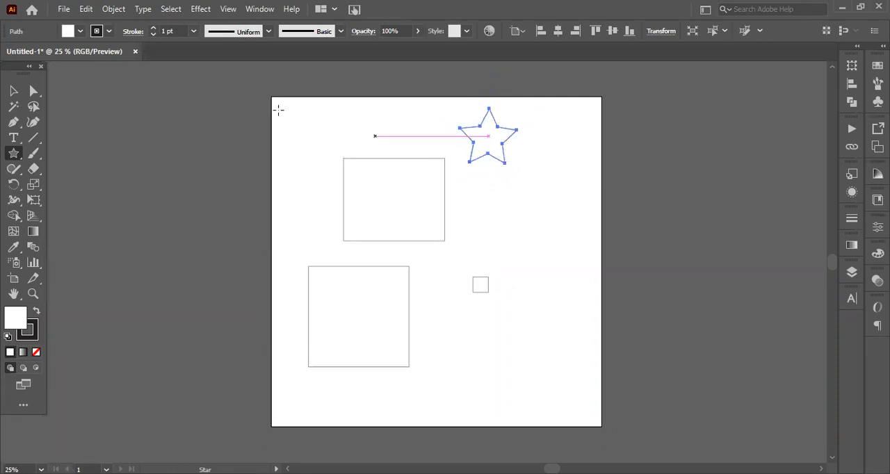
{"action": "left_click", "coordinate": [14, 91]}
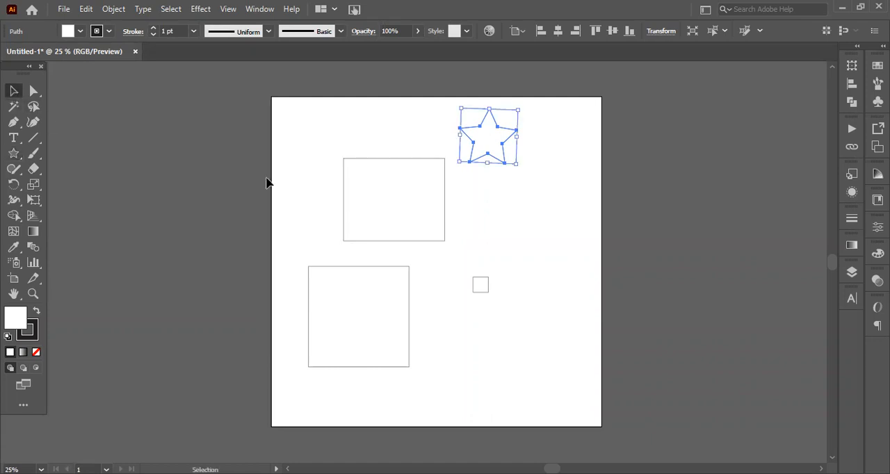
{"action": "mouse_move", "coordinate": [491, 153]}
{"action": "left_mouse_down"}
{"action": "mouse_move", "coordinate": [520, 219]}
{"action": "mouse_move", "coordinate": [491, 167]}
{"action": "left_mouse_up"}
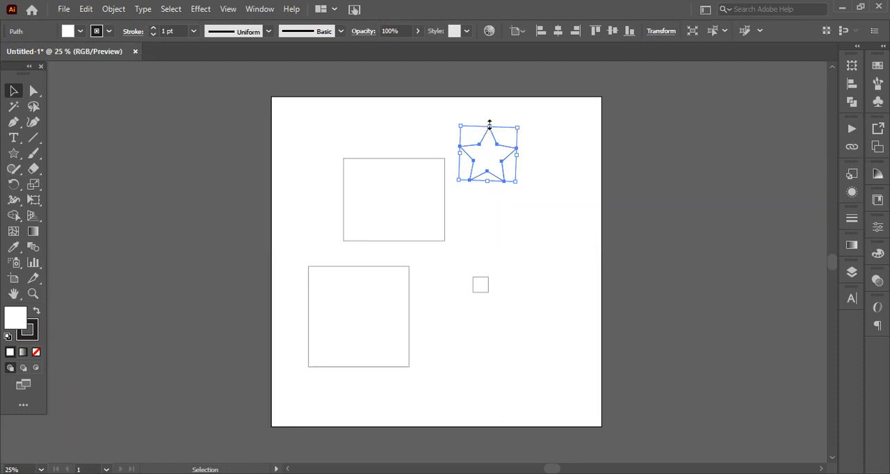
Try enlarging the star by stretching its bounding box outward on all four sides
{"action": "mouse_move", "coordinate": [489, 127]}
{"action": "left_mouse_down"}
{"action": "mouse_move", "coordinate": [489, 109]}
{"action": "mouse_move", "coordinate": [493, 121]}
{"action": "left_mouse_up"}
{"action": "left_click_drag", "start_coordinate": [489, 127], "coordinate": [490, 111]}
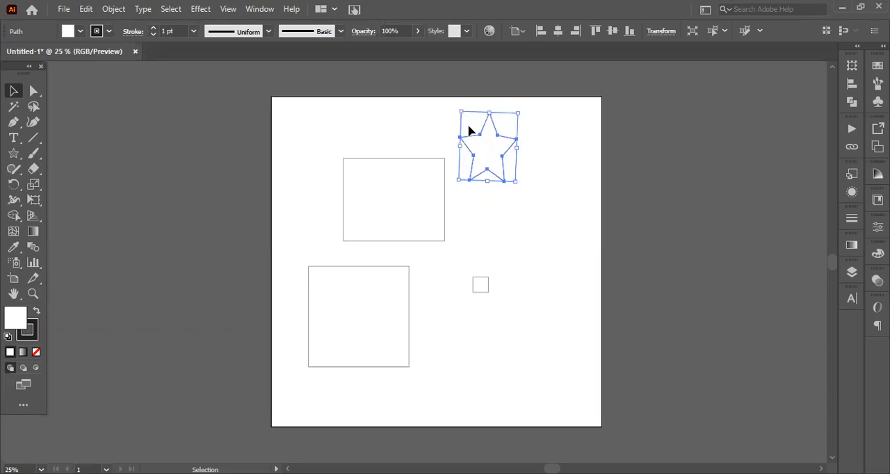
{"action": "left_click_drag", "start_coordinate": [516, 145], "coordinate": [544, 146]}
{"action": "left_click_drag", "start_coordinate": [499, 186], "coordinate": [500, 216]}
{"action": "left_click_drag", "start_coordinate": [460, 162], "coordinate": [436, 162]}
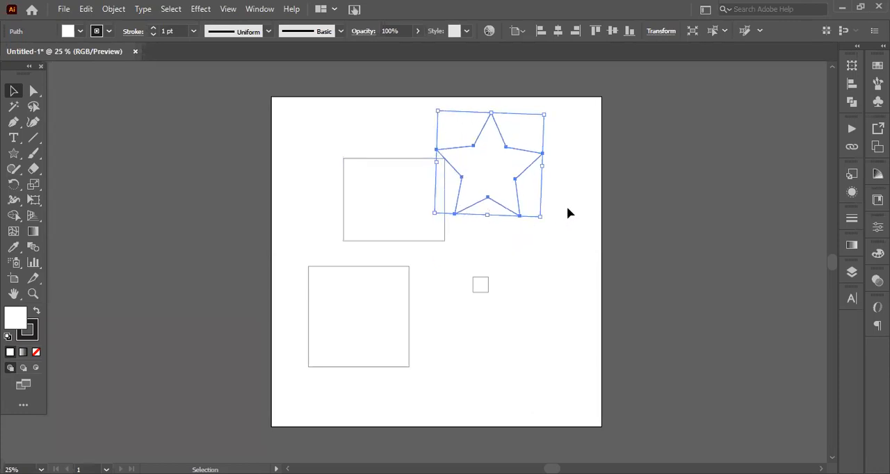
Undo the star's stretching on all sides
{"action": "key", "text": "a"}
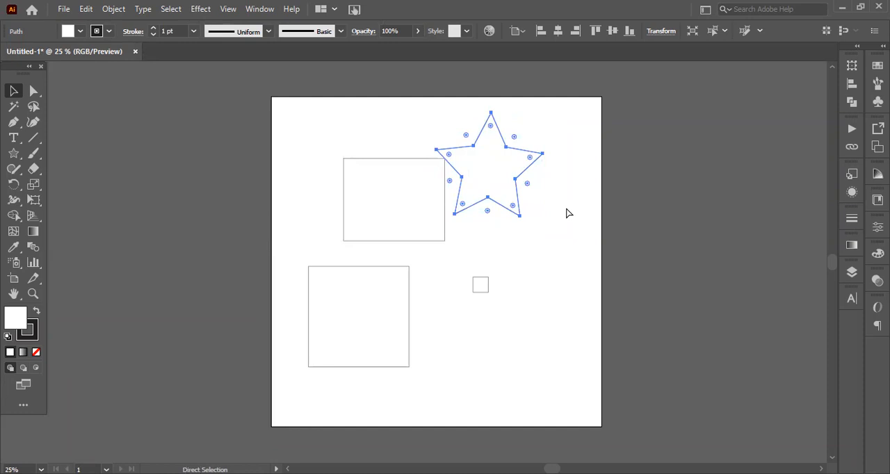
{"action": "key", "text": "ctrl+z"}
{"action": "key", "text": "ctrl+z"}
{"action": "key", "text": "ctrl+z"}
{"action": "key", "text": "ctrl+z"}
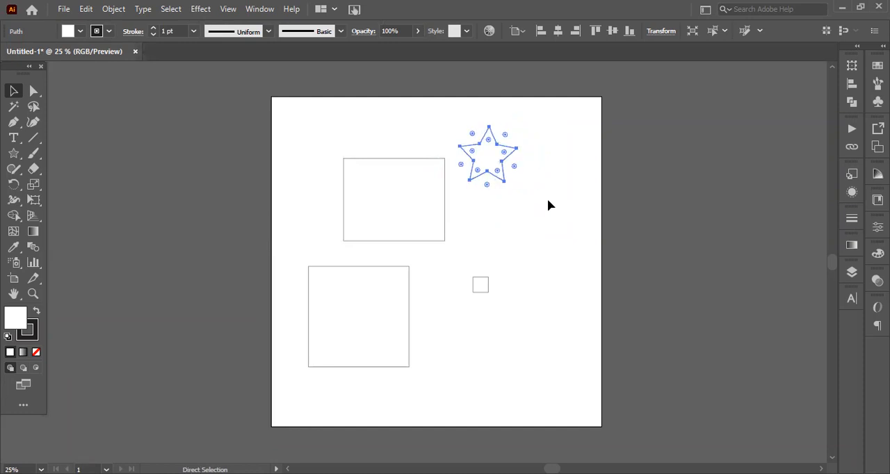
Rotate the star several times with the Selection tool and reposition it to the right of the first rectangle
{"action": "key", "text": "v"}
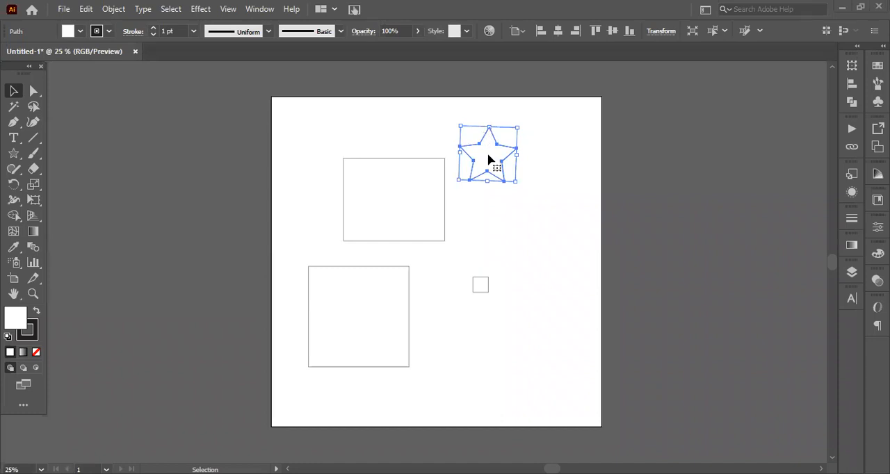
{"action": "left_click_drag", "start_coordinate": [499, 164], "coordinate": [511, 186]}
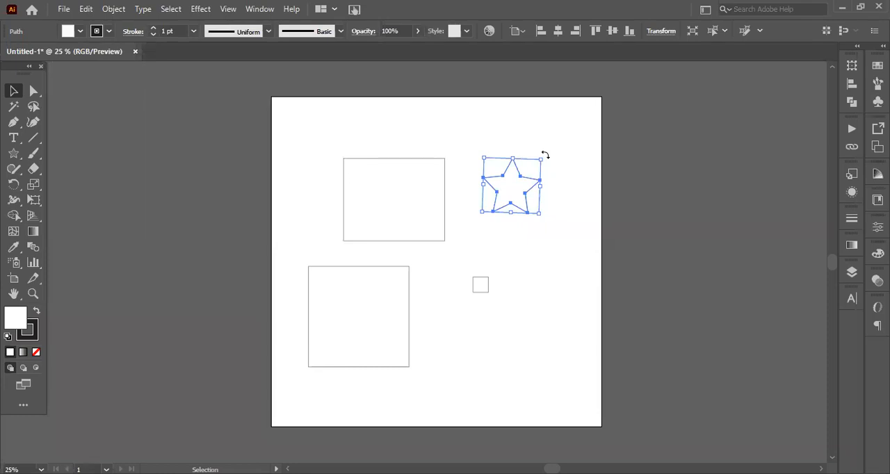
{"action": "left_click_drag", "start_coordinate": [545, 155], "coordinate": [556, 188]}
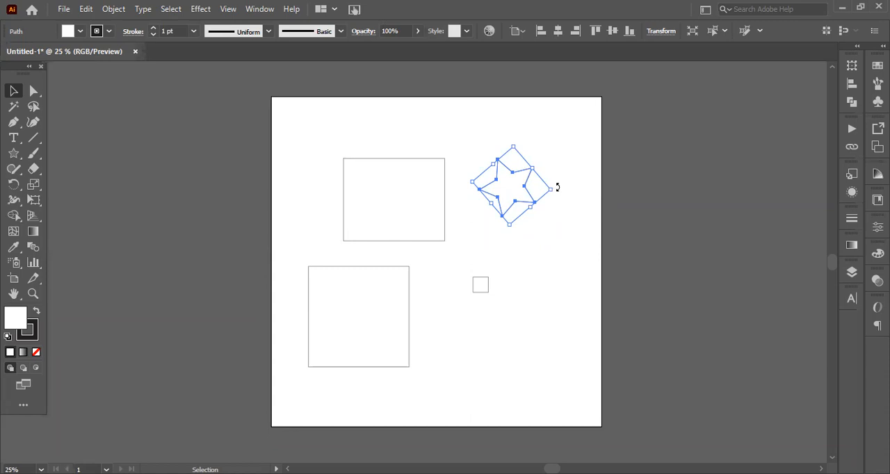
{"action": "key", "text": "ctrl"}
{"action": "left_click_drag", "start_coordinate": [557, 187], "coordinate": [554, 212]}
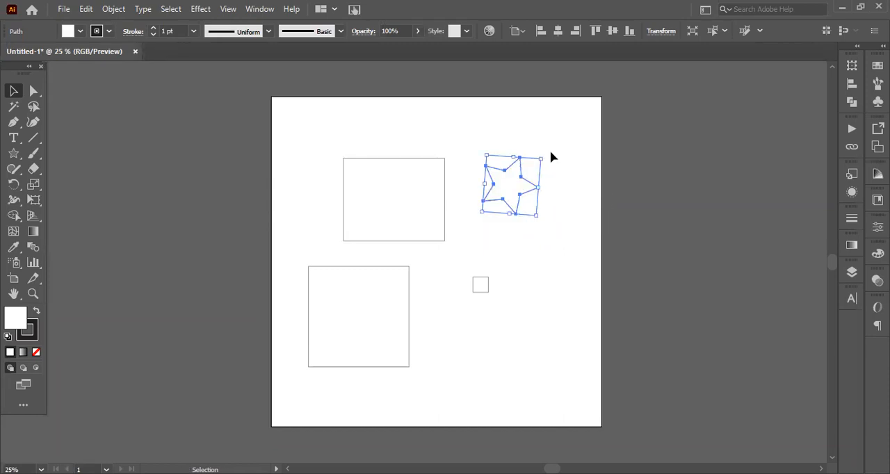
{"action": "left_click_drag", "start_coordinate": [542, 151], "coordinate": [552, 197]}
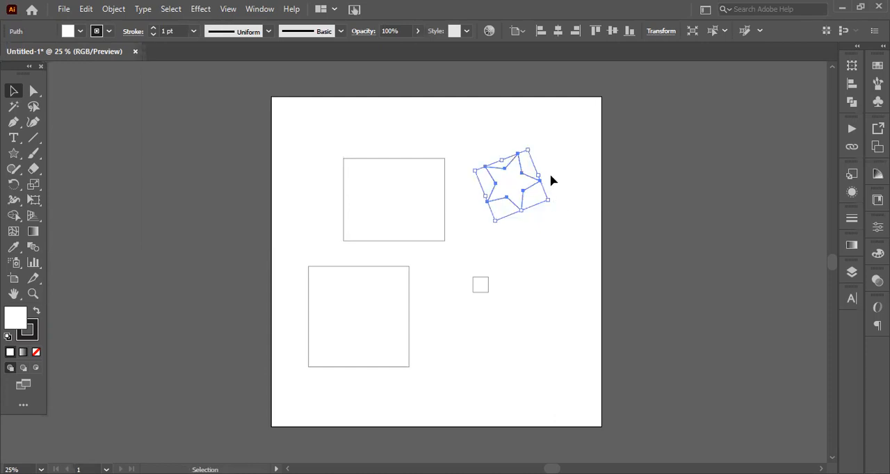
{"action": "left_click_drag", "start_coordinate": [526, 145], "coordinate": [505, 151]}
{"action": "left_click", "coordinate": [553, 151]}
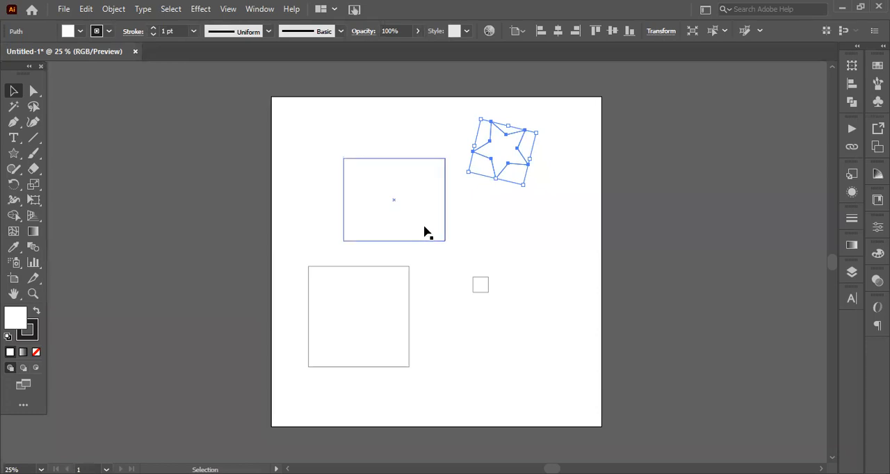
{"action": "left_click_drag", "start_coordinate": [494, 153], "coordinate": [500, 208]}
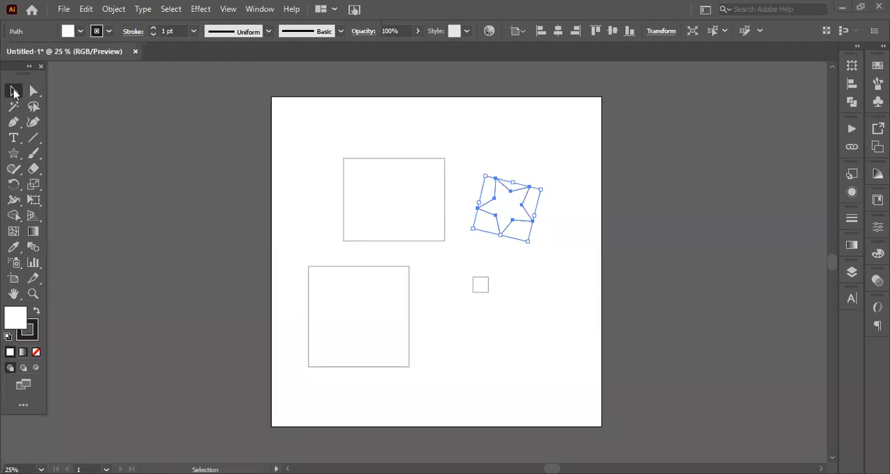
Draw a large rounded rectangle over the existing shapes and move it so it overlaps the artboard's upper-left corner
{"action": "left_click", "coordinate": [12, 156]}
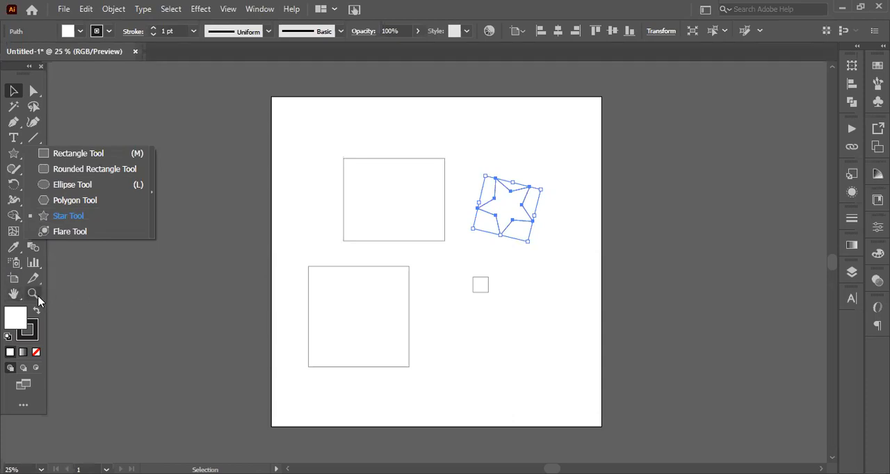
{"action": "left_click", "coordinate": [308, 230]}
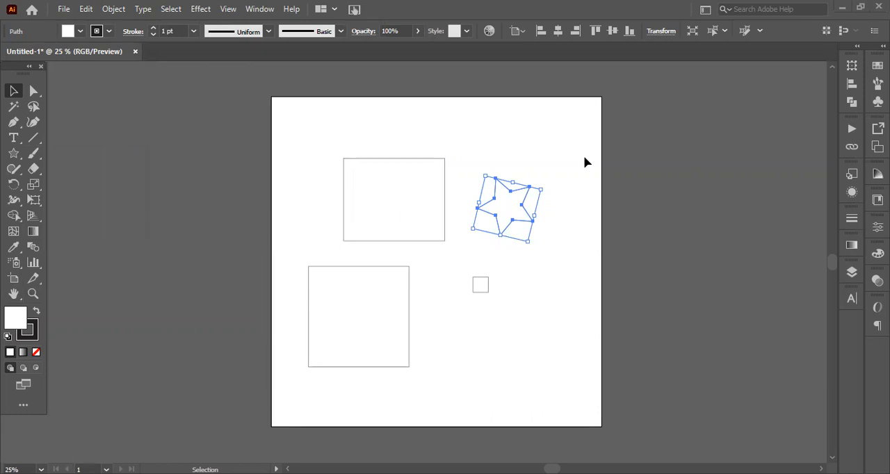
{"action": "left_click", "coordinate": [14, 156]}
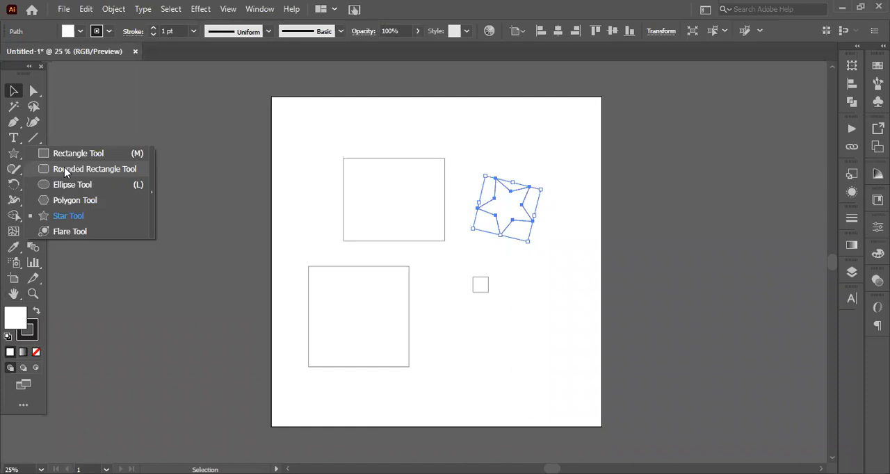
{"action": "left_click", "coordinate": [65, 169]}
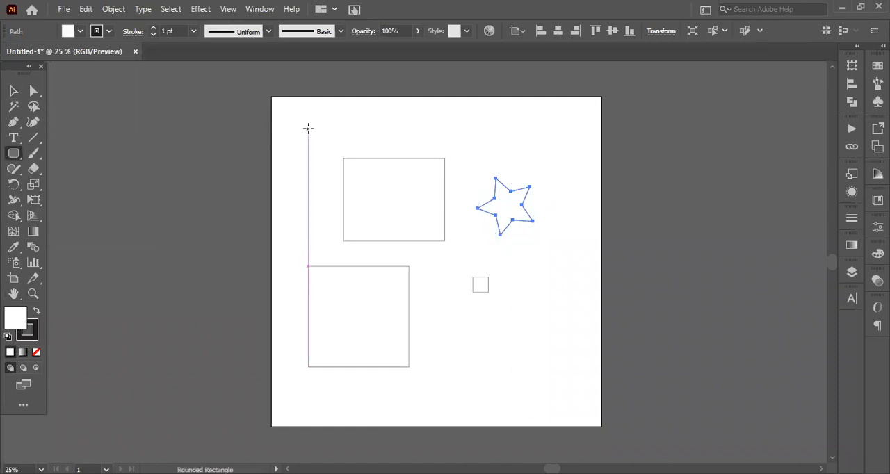
{"action": "left_click", "coordinate": [312, 137]}
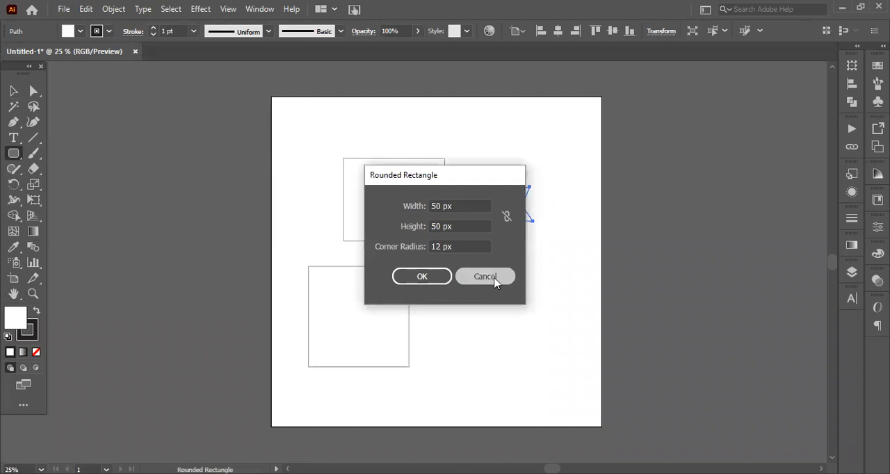
{"action": "key", "text": "Escape"}
{"action": "mouse_move", "coordinate": [338, 141]}
{"action": "left_mouse_down"}
{"action": "mouse_move", "coordinate": [421, 200]}
{"action": "mouse_move", "coordinate": [499, 288]}
{"action": "left_mouse_up"}
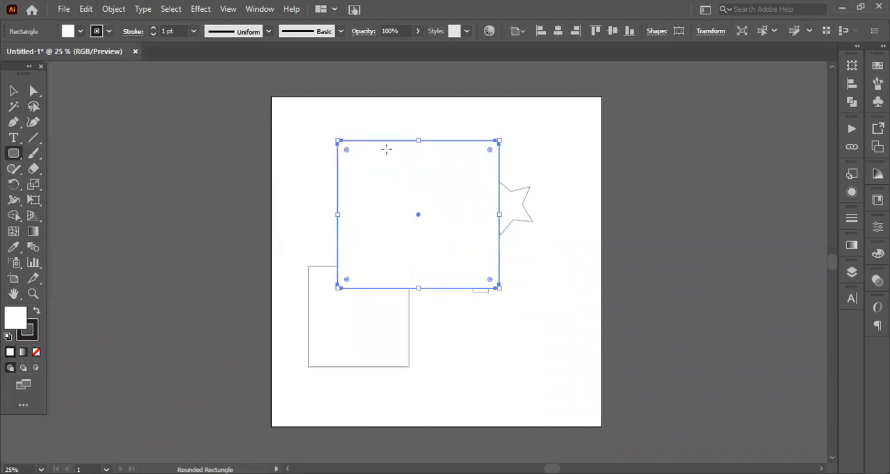
{"action": "key", "text": "ctrl"}
{"action": "left_click", "coordinate": [13, 92]}
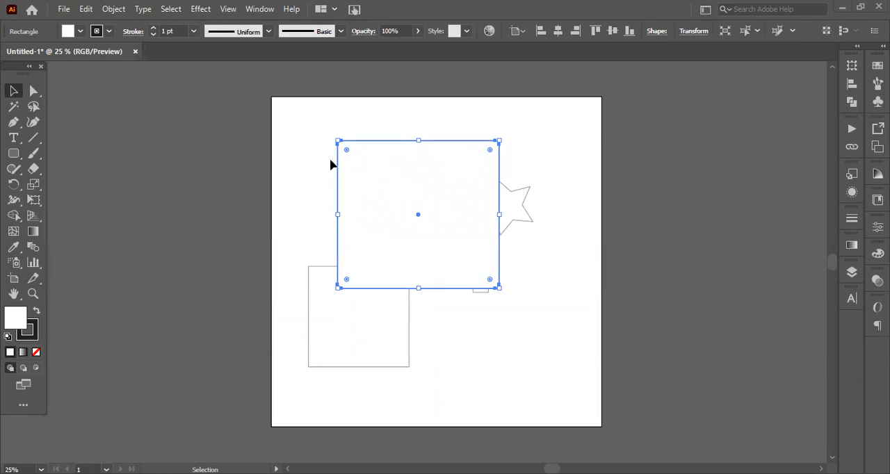
{"action": "left_click_drag", "start_coordinate": [417, 189], "coordinate": [278, 157]}
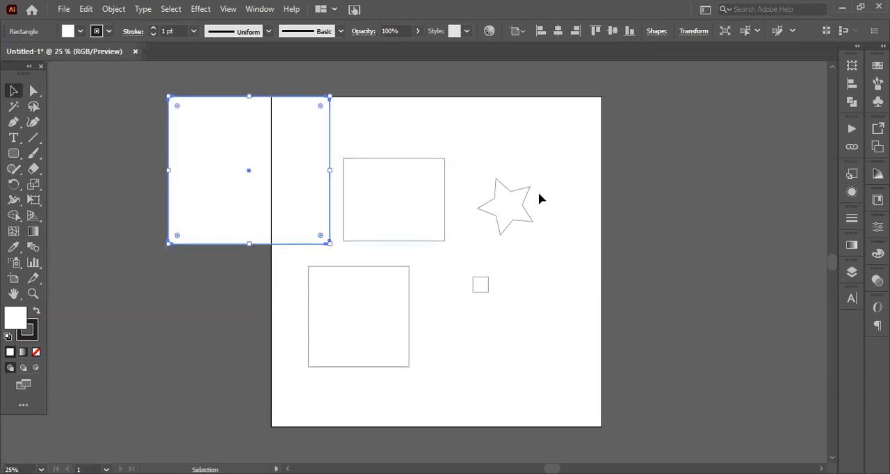
Select all the shapes and delete them to empty the artboard
{"action": "left_click", "coordinate": [424, 210], "text": "shift"}
{"action": "left_click", "coordinate": [510, 215], "text": "shift"}
{"action": "left_click", "coordinate": [480, 282], "text": "shift"}
{"action": "left_click", "coordinate": [337, 301], "text": "shift"}
{"action": "left_click", "coordinate": [562, 334]}
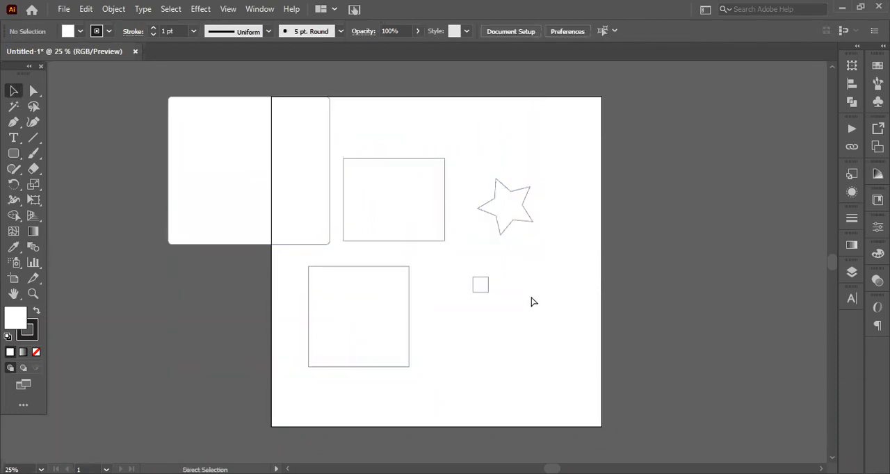
{"action": "key", "text": "ctrl+a"}
{"action": "key", "text": "v"}
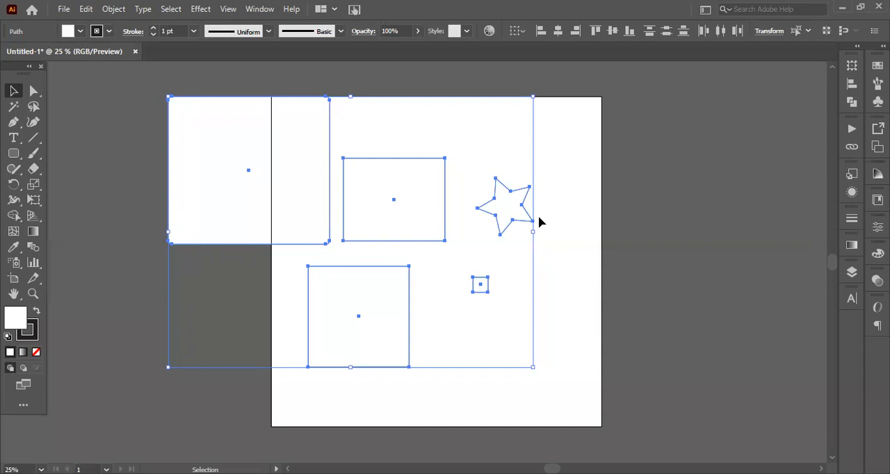
{"action": "key", "text": "Delete"}
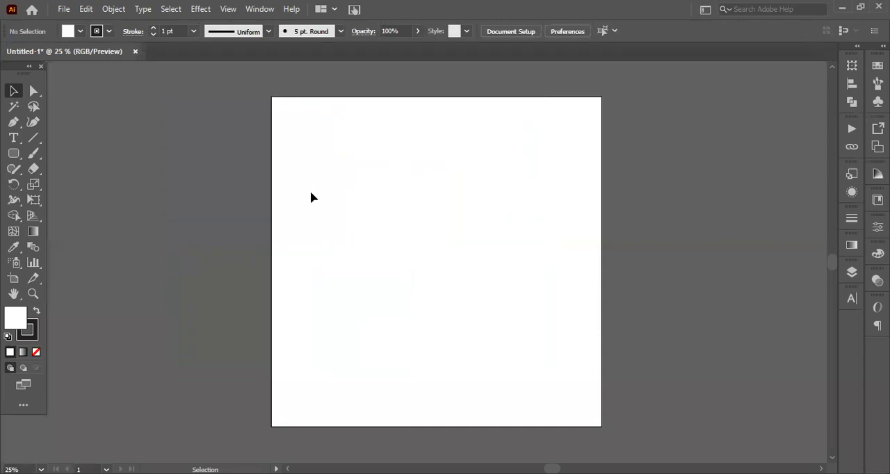
Draw a square about 186 px wide with the Rectangle tool in the artboard's upper-left area and deselect it
{"action": "right_click", "coordinate": [11, 156]}
{"action": "left_click", "coordinate": [53, 155]}
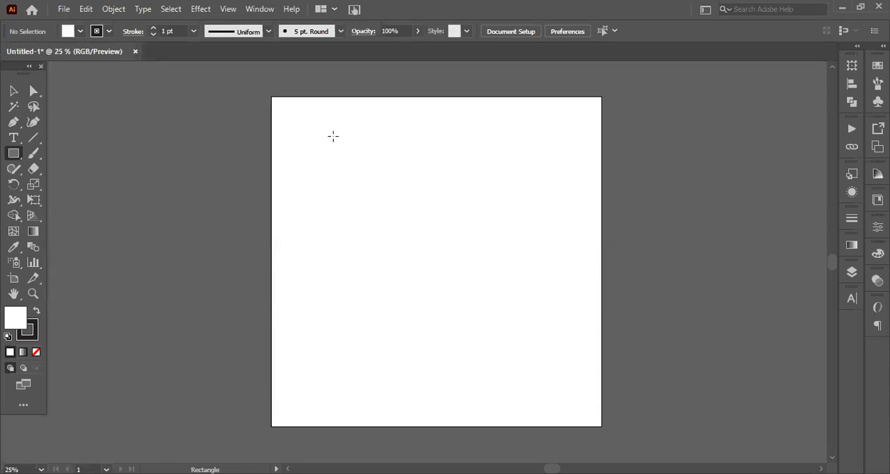
{"action": "left_click_drag", "start_coordinate": [345, 153], "coordinate": [381, 196]}
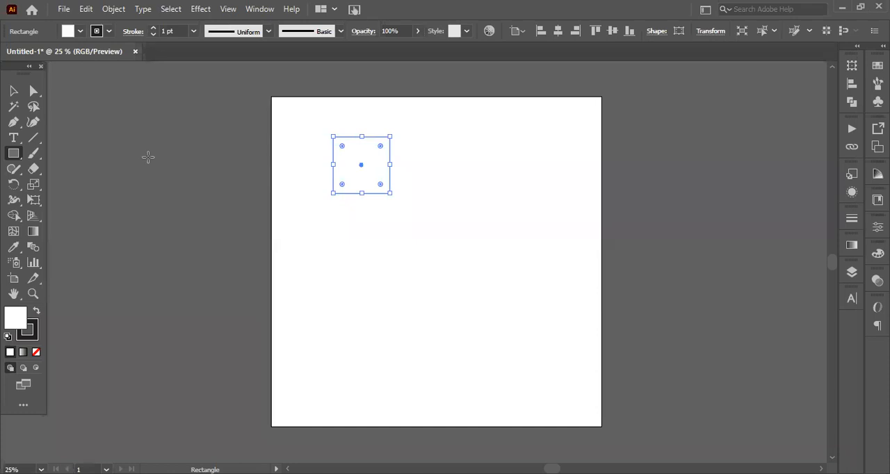
{"action": "left_click", "coordinate": [13, 91]}
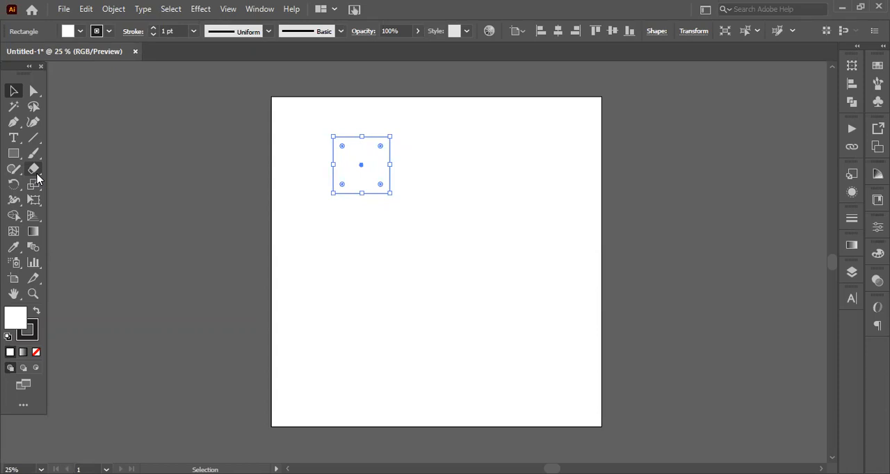
{"action": "left_click", "coordinate": [221, 202]}
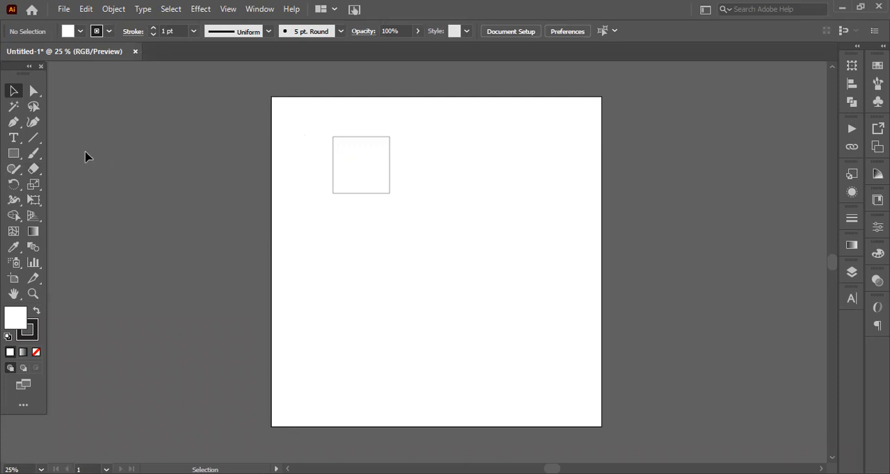
Draw a small rectangle below the square with the Rectangle tool, and delete it again
{"action": "left_click", "coordinate": [14, 153]}
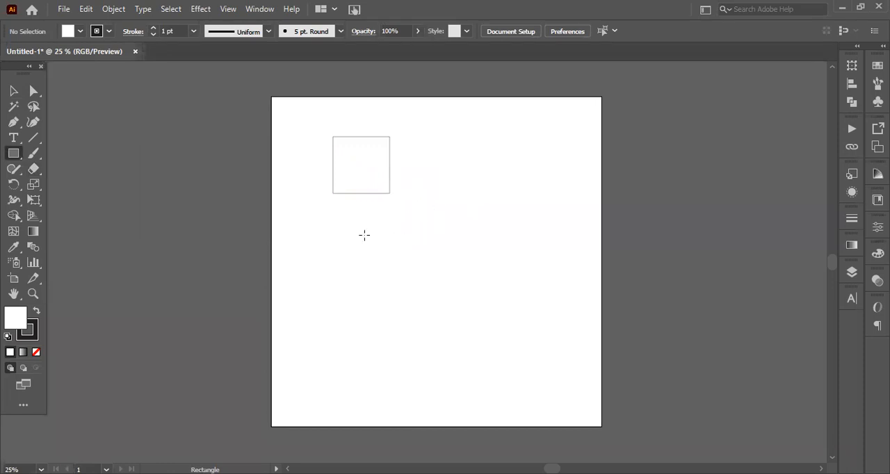
{"action": "left_click", "coordinate": [390, 244]}
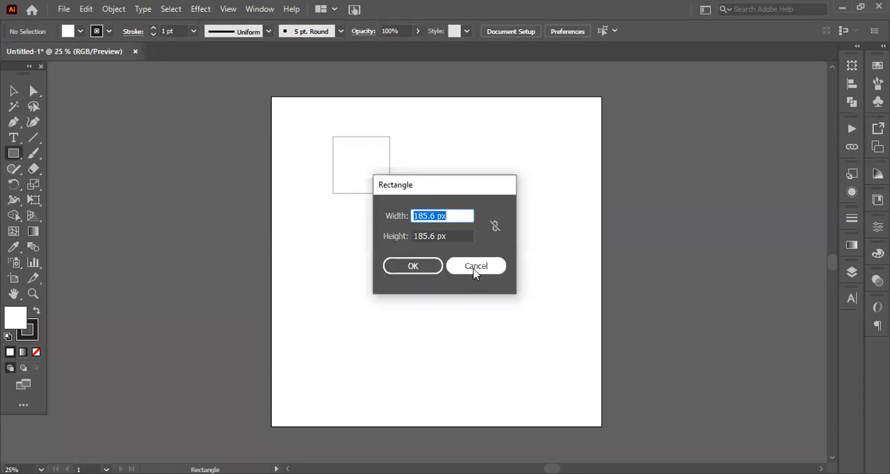
{"action": "left_click", "coordinate": [474, 268]}
{"action": "left_click_drag", "start_coordinate": [387, 262], "coordinate": [453, 303]}
{"action": "key", "text": "ctrl"}
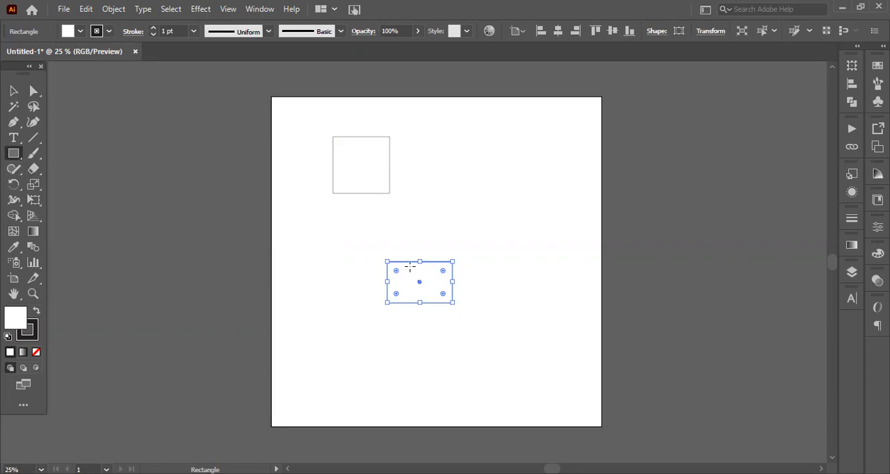
{"action": "key", "text": "Delete"}
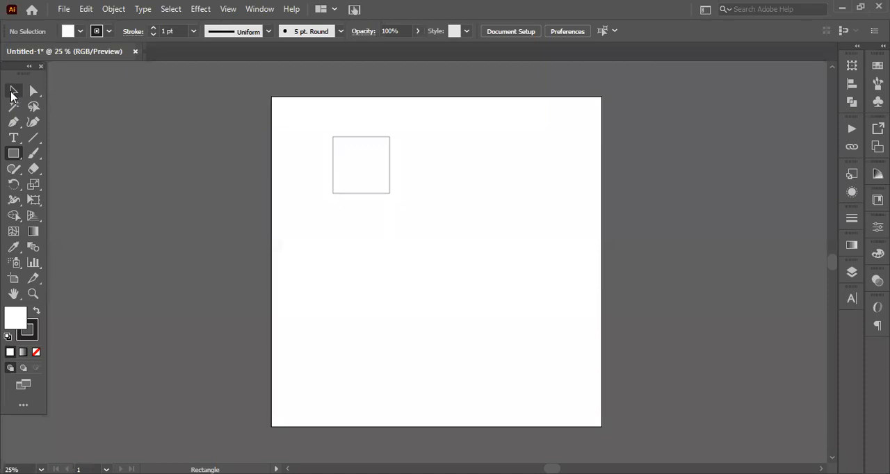
Try rounding the square's corners into a circle with the Selection tool's corner widgets, and undo the rounding each time
{"action": "left_click", "coordinate": [12, 93]}
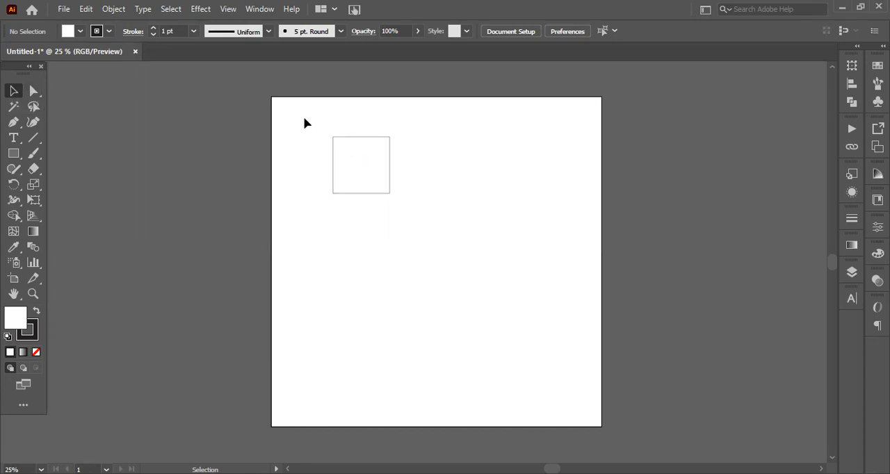
{"action": "left_click_drag", "start_coordinate": [287, 111], "coordinate": [469, 251]}
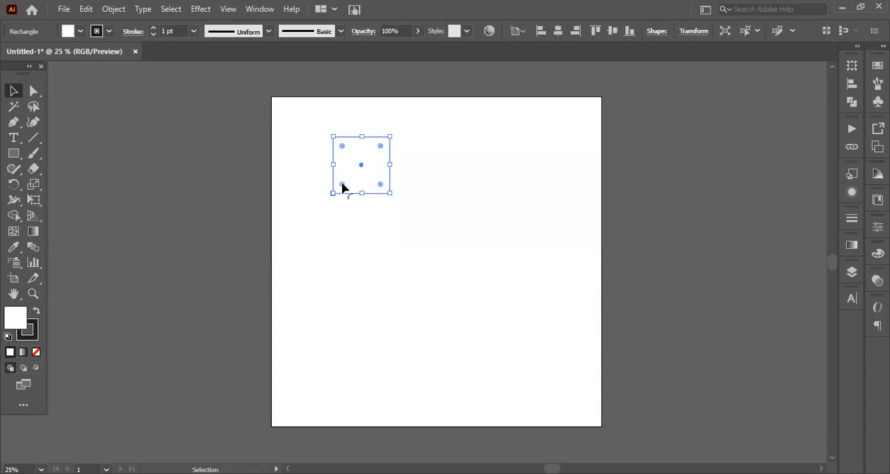
{"action": "mouse_move", "coordinate": [342, 185]}
{"action": "left_mouse_down"}
{"action": "mouse_move", "coordinate": [372, 173]}
{"action": "mouse_move", "coordinate": [358, 183]}
{"action": "left_mouse_up"}
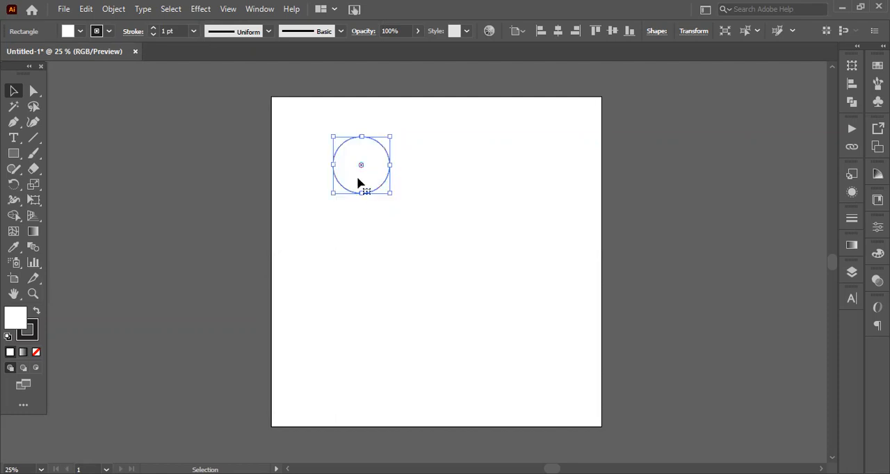
{"action": "left_click", "coordinate": [417, 143]}
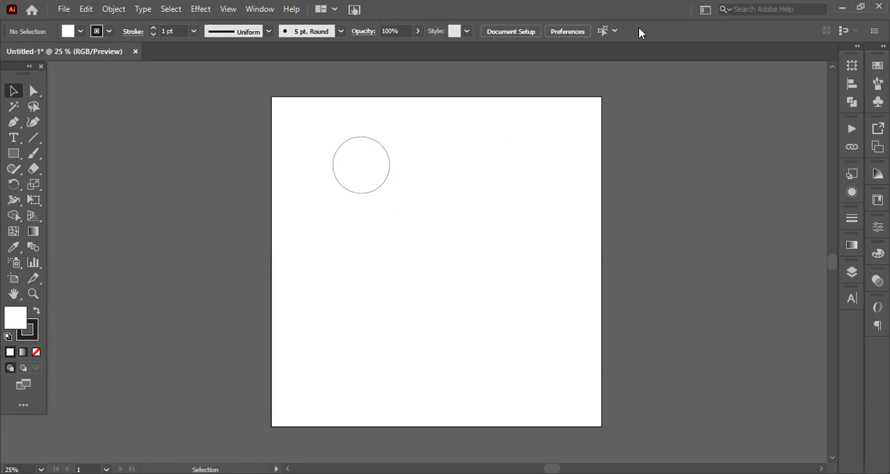
{"action": "key", "text": "ctrl"}
{"action": "left_click", "coordinate": [372, 160]}
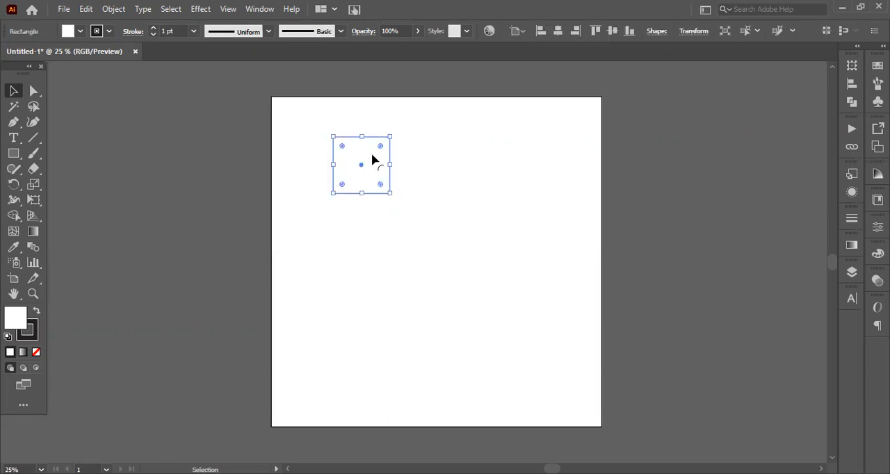
{"action": "mouse_move", "coordinate": [342, 186]}
{"action": "left_mouse_down"}
{"action": "mouse_move", "coordinate": [324, 201]}
{"action": "mouse_move", "coordinate": [378, 177]}
{"action": "mouse_move", "coordinate": [354, 188]}
{"action": "left_mouse_up"}
{"action": "key", "text": "a"}
{"action": "key", "text": "ctrl+z"}
{"action": "key", "text": "v"}
{"action": "left_click", "coordinate": [437, 175]}
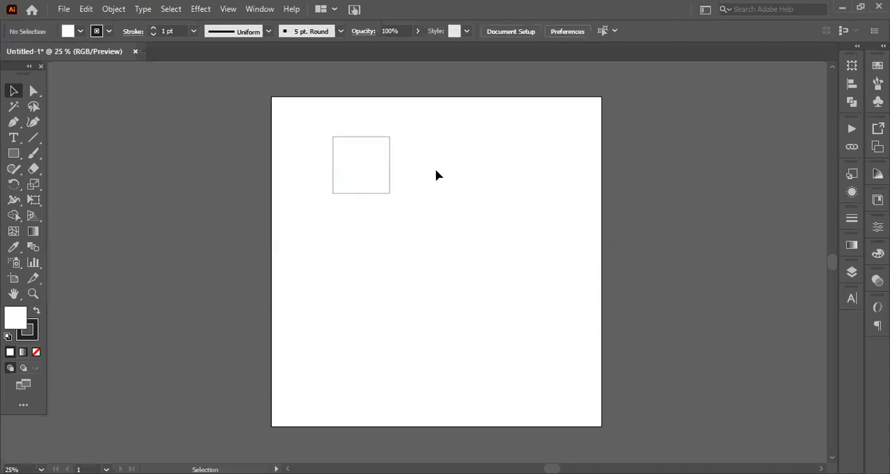
Move the square toward the artboard's upper-left corner, duplicate it about 228 px horizontally to the right, and undo the copy
{"action": "left_click_drag", "start_coordinate": [315, 105], "coordinate": [322, 164]}
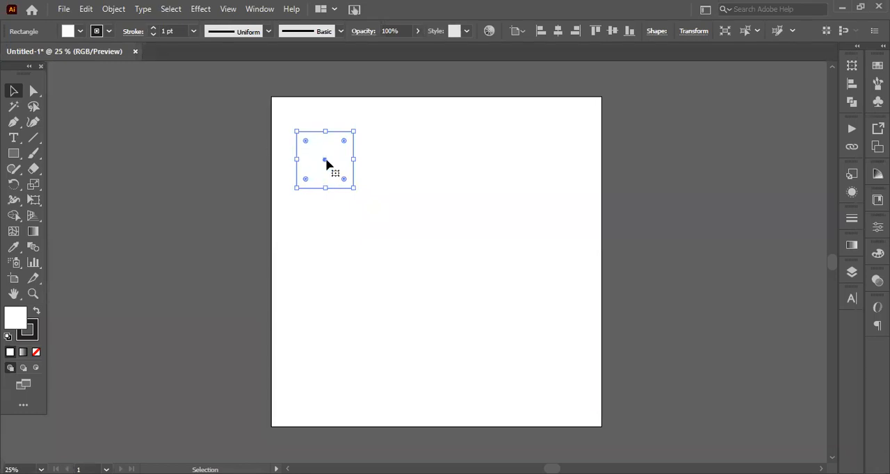
{"action": "left_click_drag", "start_coordinate": [326, 162], "coordinate": [395, 162]}
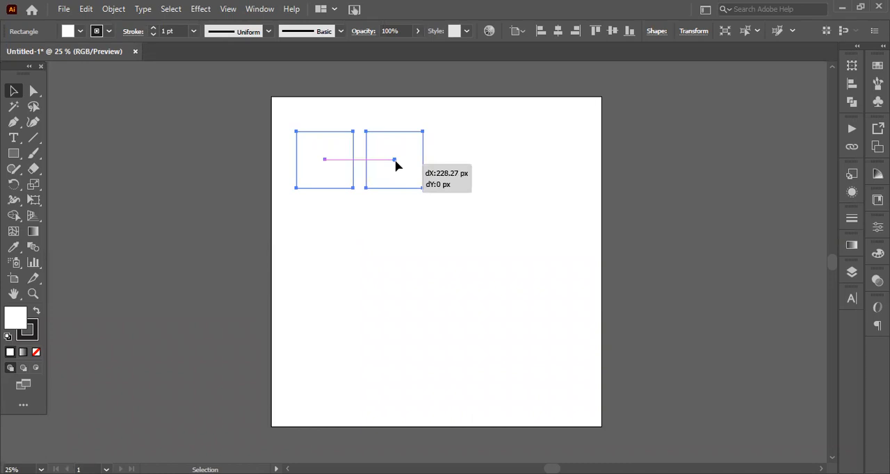
{"action": "left_click_drag", "start_coordinate": [395, 165], "coordinate": [395, 165]}
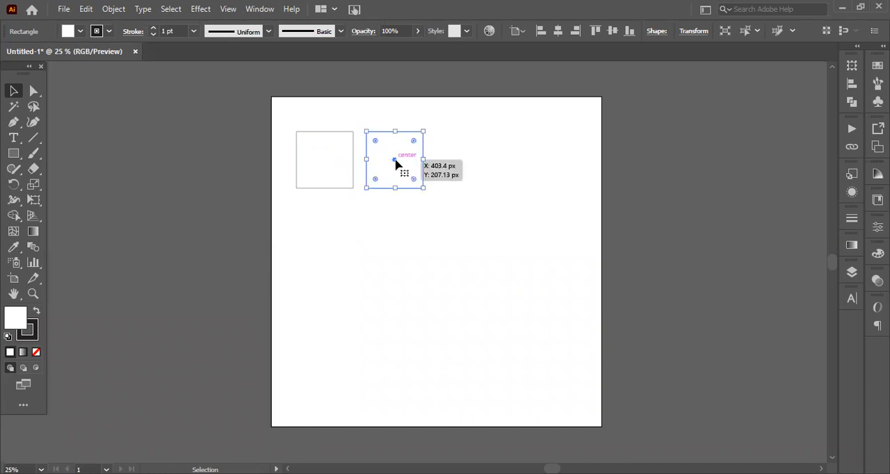
{"action": "left_click", "coordinate": [477, 165]}
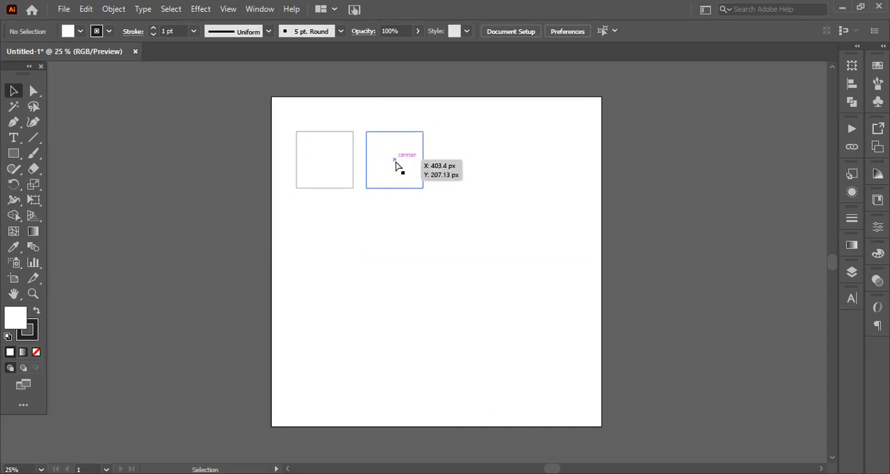
{"action": "key", "text": "ctrl+z"}
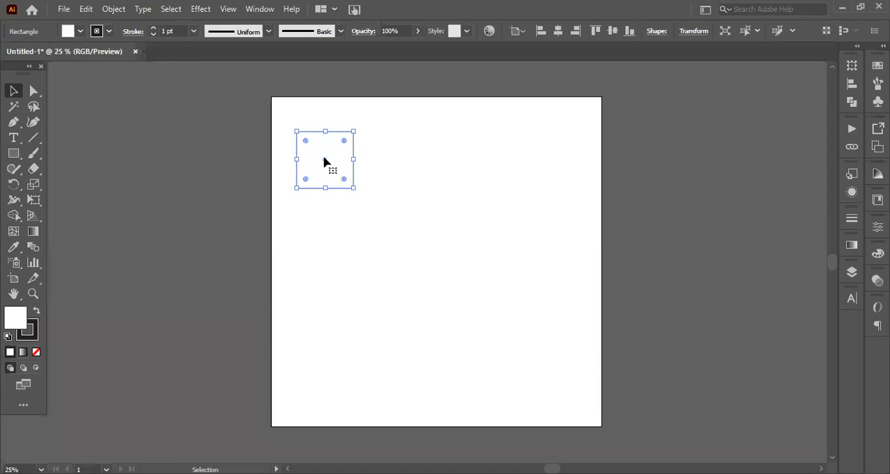
Duplicate the square about 205 px horizontally to its right, and undo the copy
{"action": "left_click_drag", "start_coordinate": [324, 162], "coordinate": [388, 164]}
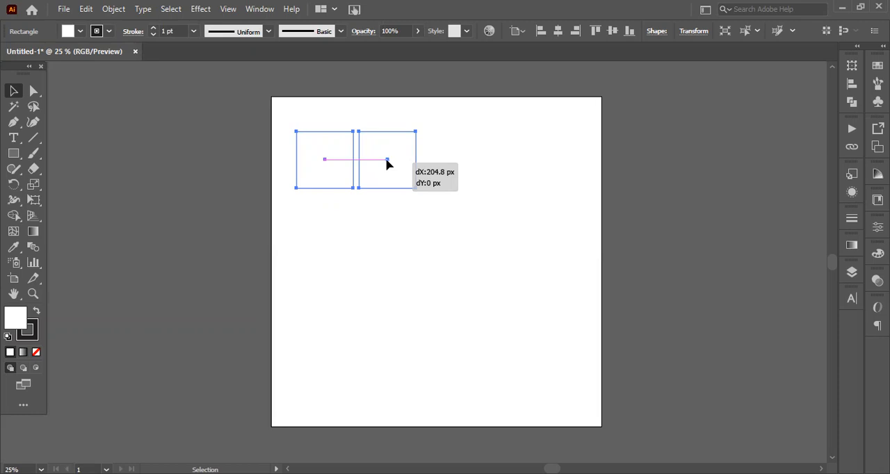
{"action": "left_click_drag", "start_coordinate": [387, 164], "coordinate": [387, 164]}
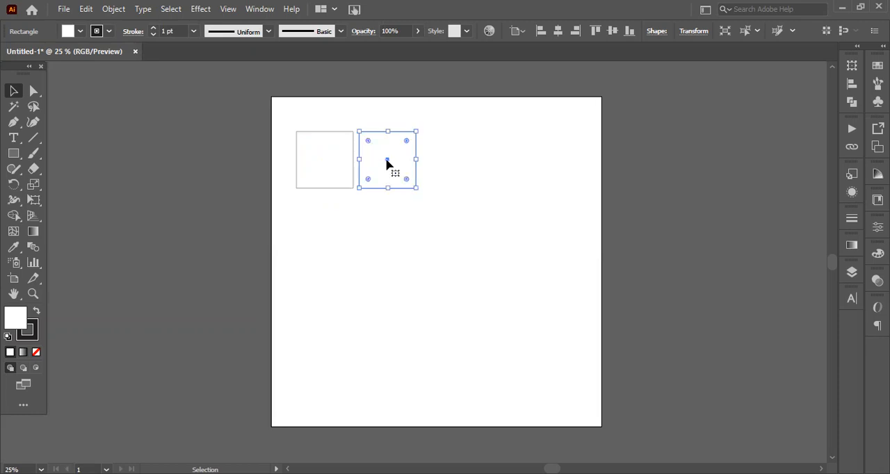
{"action": "left_click", "coordinate": [472, 157]}
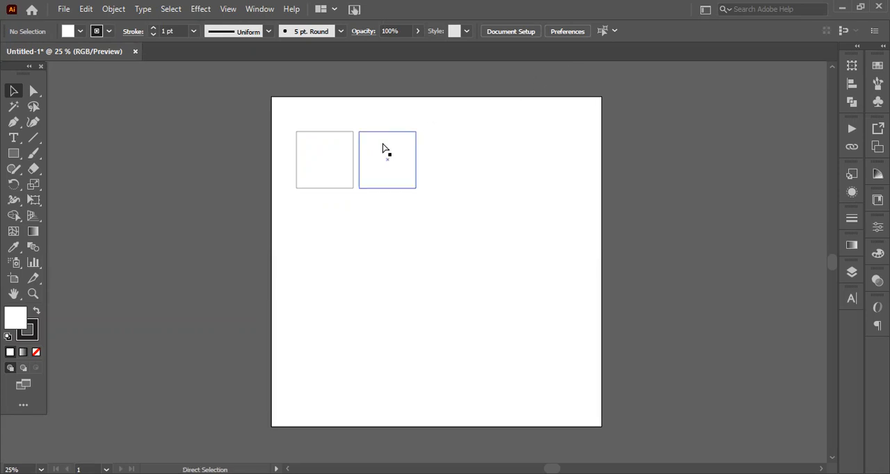
{"action": "key", "text": "ctrl+z"}
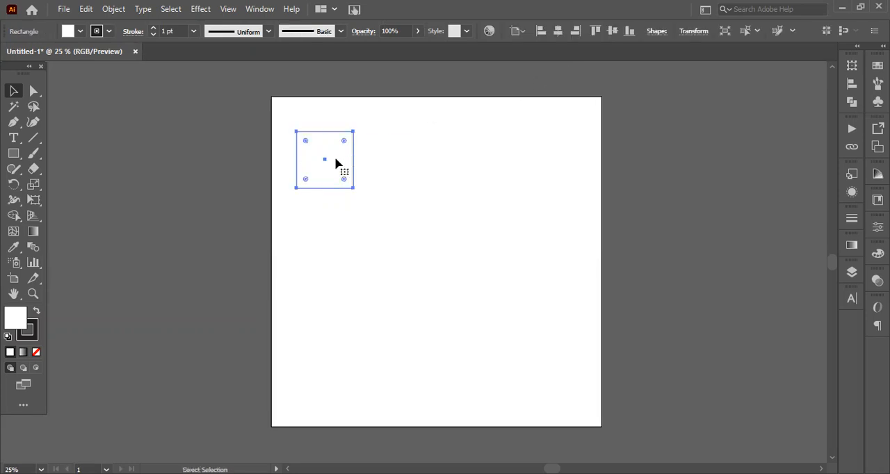
Duplicate the square four times at scattered positions to its right and below it, and undo all the copies
{"action": "left_click_drag", "start_coordinate": [326, 164], "coordinate": [329, 252]}
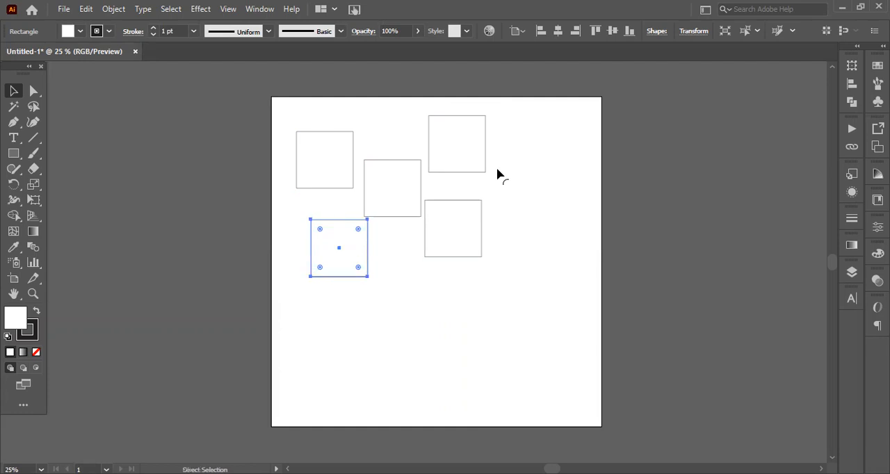
{"action": "key", "text": "ctrl+z"}
{"action": "key", "text": "ctrl+z"}
{"action": "key", "text": "ctrl+z"}
{"action": "key", "text": "ctrl+z"}
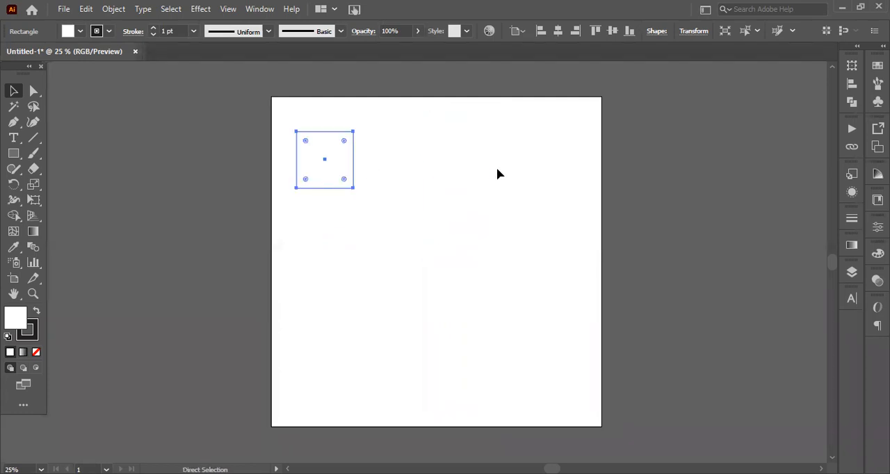
Duplicate the square in a straight horizontal line to its right, select the copy and undo it
{"action": "left_click_drag", "start_coordinate": [324, 162], "coordinate": [391, 168]}
{"action": "left_click", "coordinate": [391, 169], "text": "shift"}
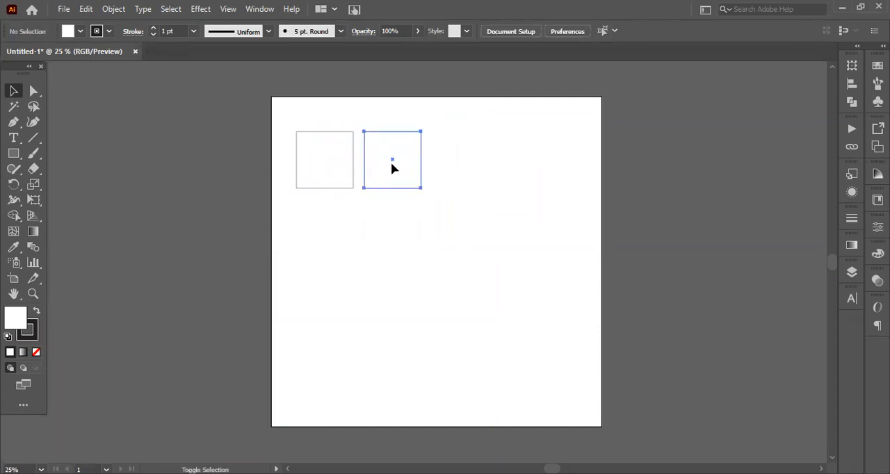
{"action": "left_click", "coordinate": [391, 165], "text": "shift"}
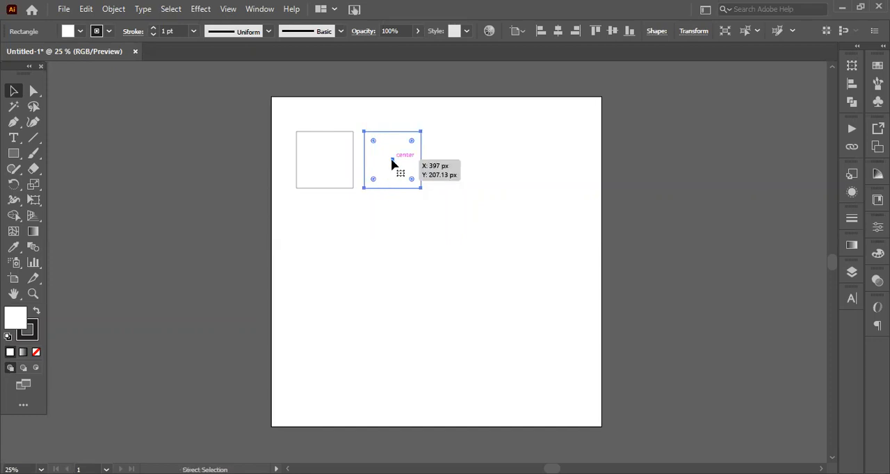
{"action": "key", "text": "ctrl+z"}
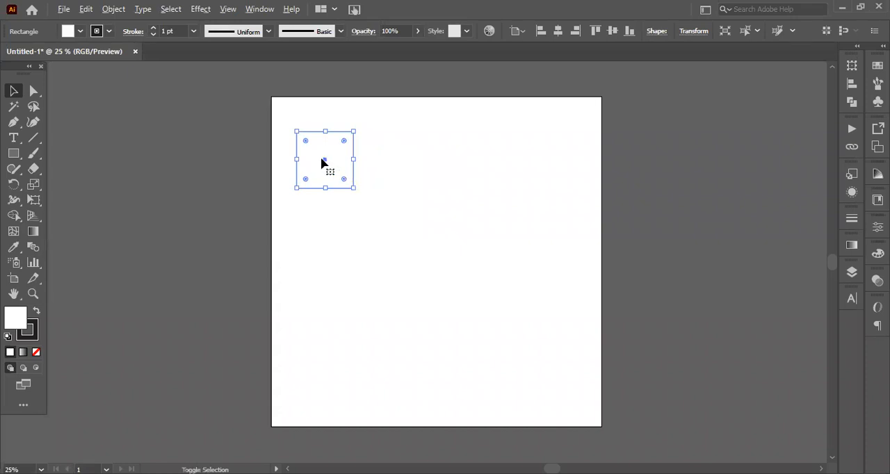
Duplicate the square to its right and below, copy the lower one about 343 px horizontally, and undo the copies
{"action": "left_click_drag", "start_coordinate": [323, 163], "coordinate": [325, 227]}
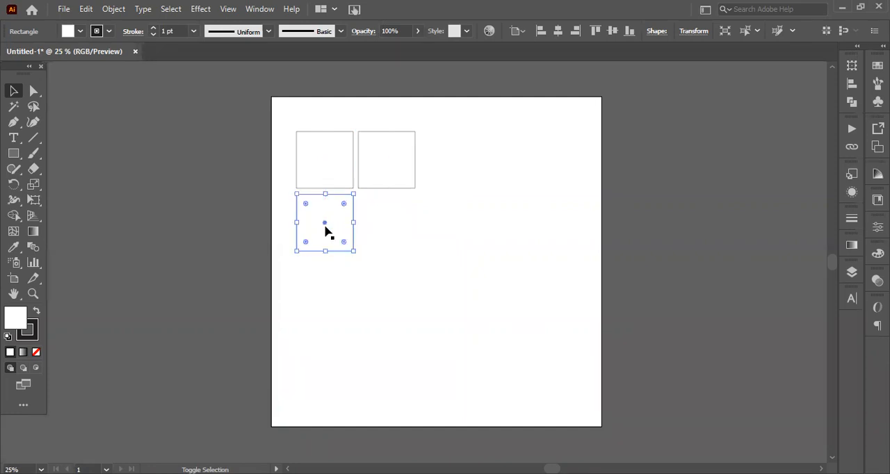
{"action": "key", "text": "ctrl+shift+a"}
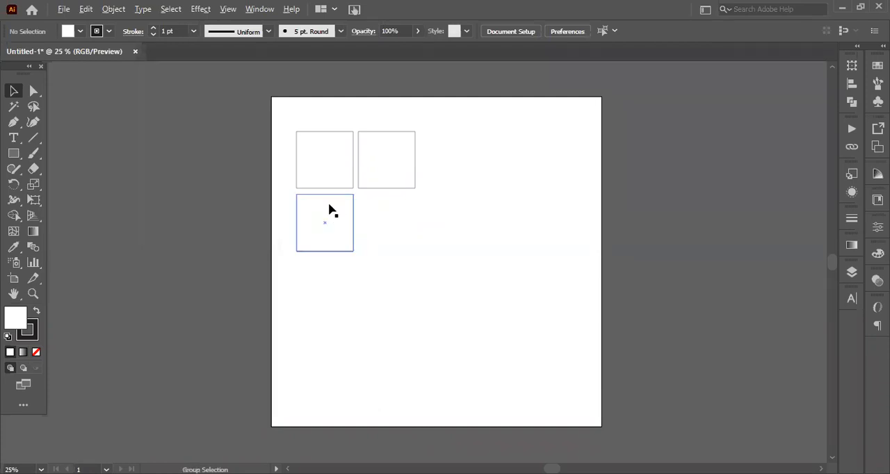
{"action": "left_click_drag", "start_coordinate": [328, 229], "coordinate": [431, 260]}
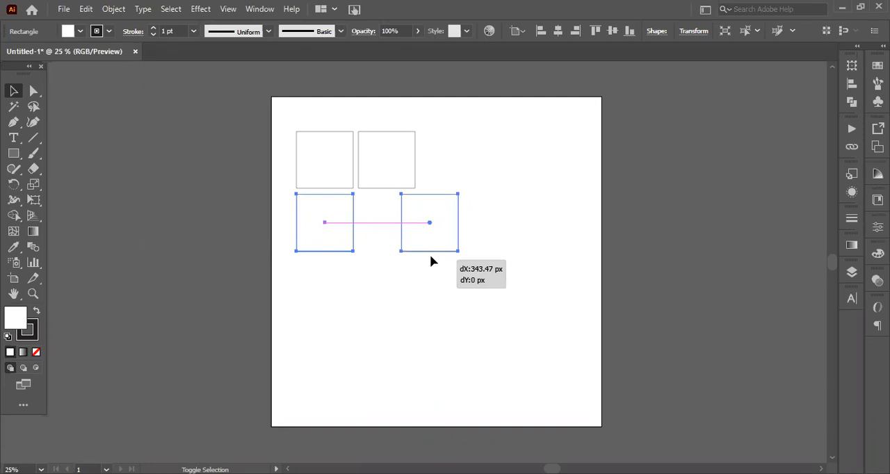
{"action": "left_click_drag", "start_coordinate": [431, 259], "coordinate": [430, 256]}
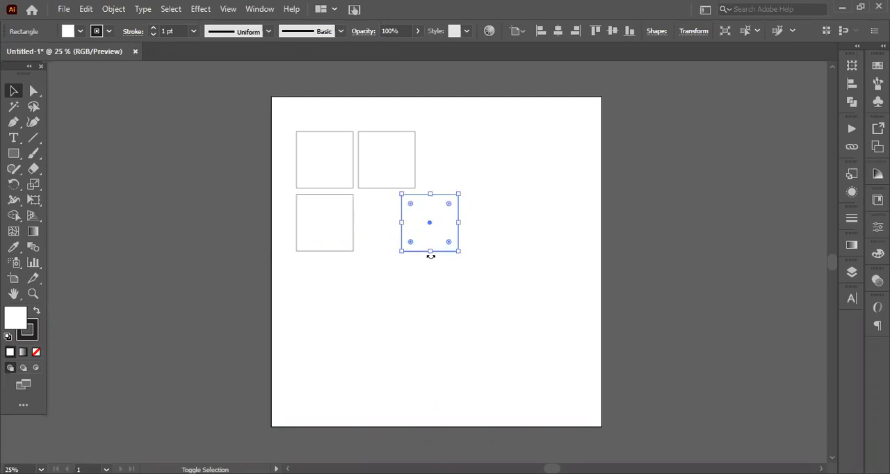
{"action": "left_click", "coordinate": [524, 199]}
{"action": "key", "text": "ctrl+z"}
{"action": "key", "text": "ctrl+z"}
{"action": "key", "text": "ctrl+z"}
{"action": "key", "text": "ctrl+z"}
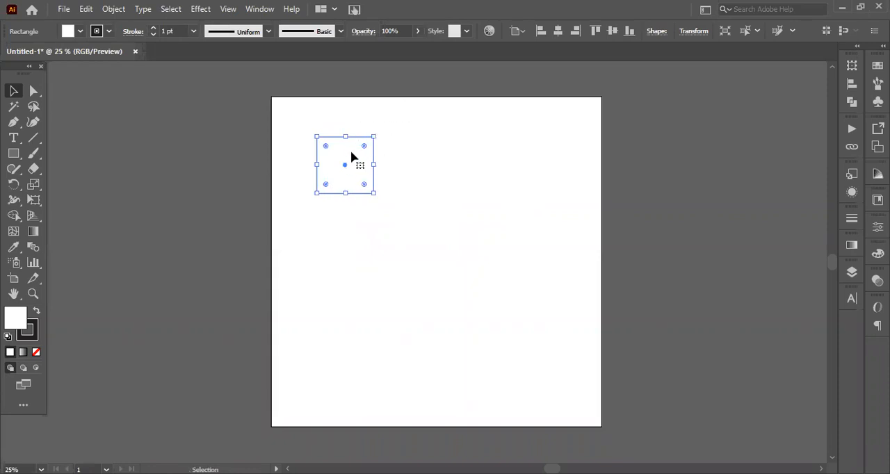
Move the square to the artboard's upper-left corner area and duplicate it horizontally with a narrow gap to its right
{"action": "left_click_drag", "start_coordinate": [341, 170], "coordinate": [317, 146]}
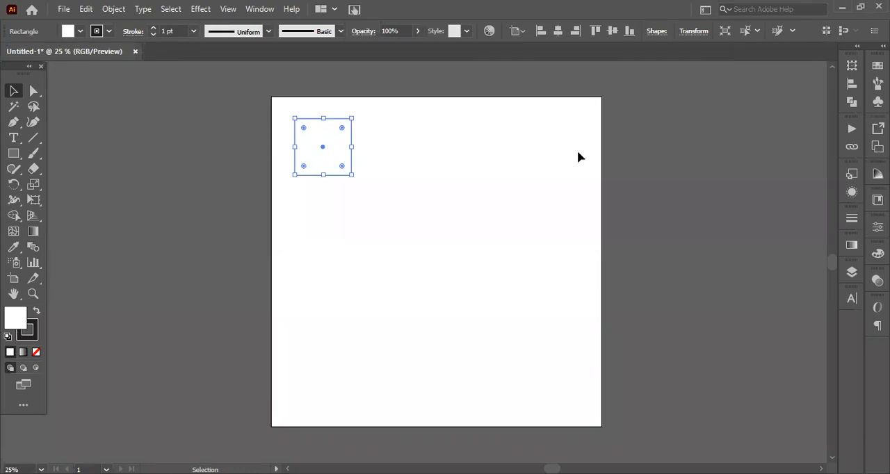
{"action": "left_click", "coordinate": [476, 145]}
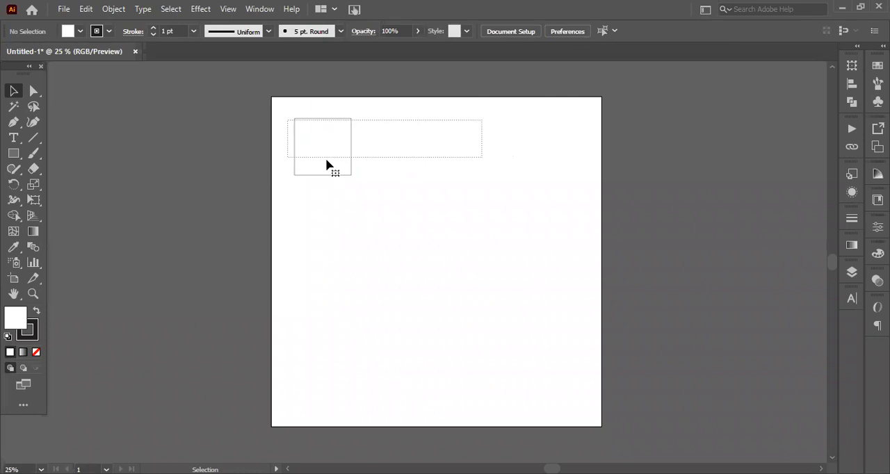
{"action": "left_click", "coordinate": [329, 165]}
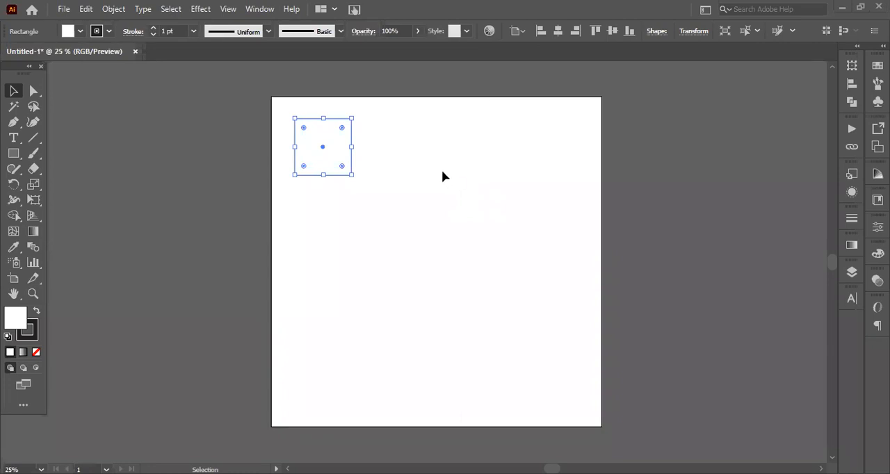
{"action": "left_click_drag", "start_coordinate": [323, 148], "coordinate": [384, 150]}
{"action": "left_click", "coordinate": [511, 143]}
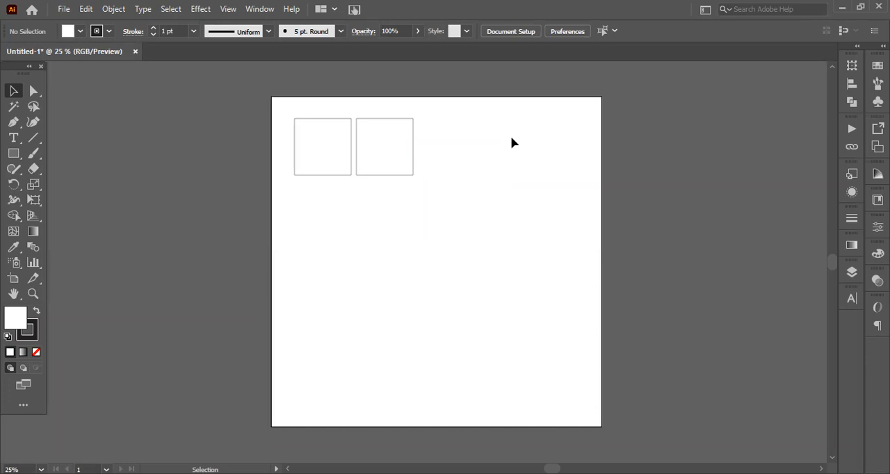
{"action": "key", "text": "a"}
{"action": "left_click_drag", "start_coordinate": [510, 116], "coordinate": [314, 190]}
{"action": "left_click", "coordinate": [472, 181]}
{"action": "double_click", "coordinate": [403, 158]}
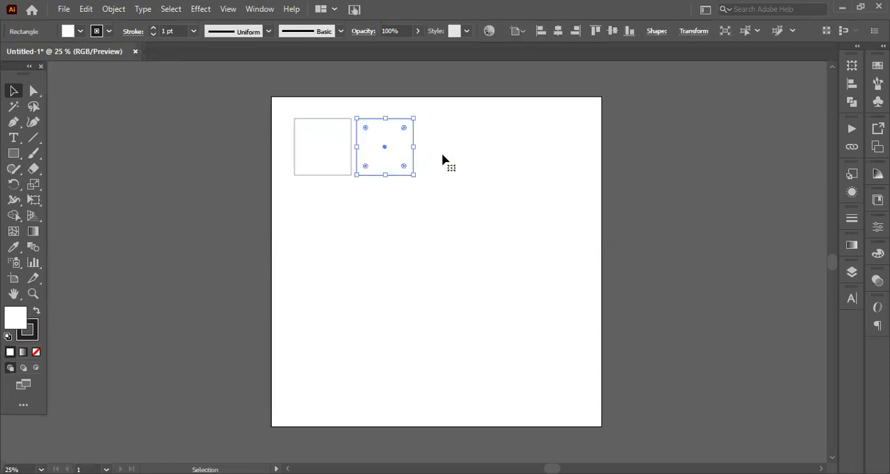
{"action": "left_click", "coordinate": [450, 154]}
{"action": "double_click", "coordinate": [465, 160]}
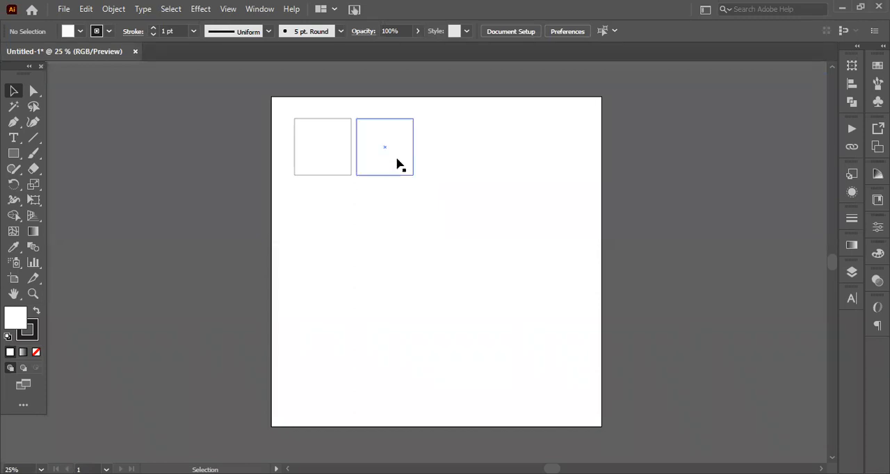
Undo the copied square, duplicate it again horizontally with a narrow gap, and repeat the copy three times for a row of five
{"action": "left_click", "coordinate": [371, 172]}
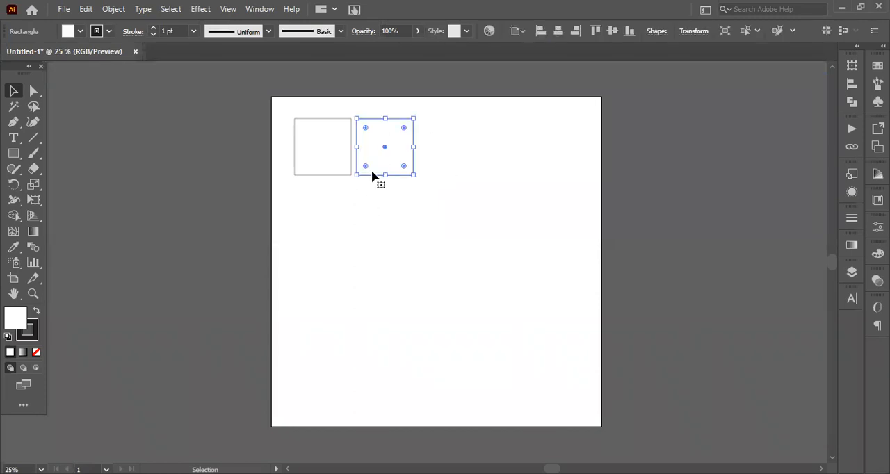
{"action": "key", "text": "ctrl+z"}
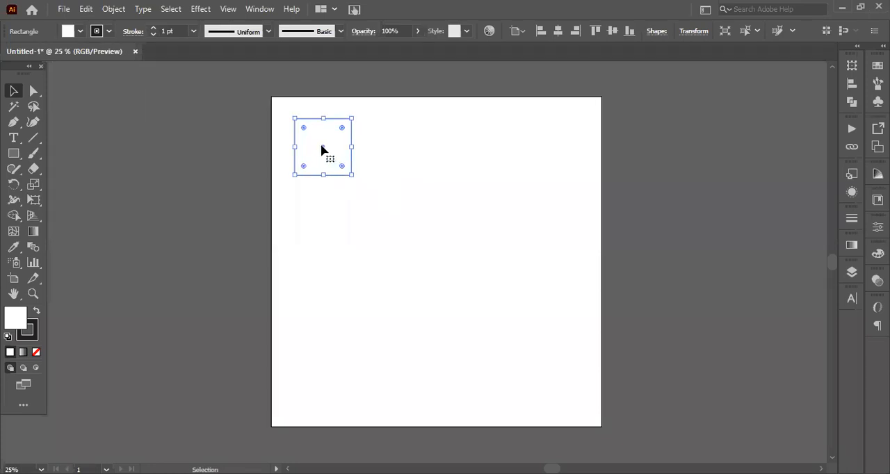
{"action": "left_click_drag", "start_coordinate": [321, 150], "coordinate": [385, 151]}
{"action": "key", "text": "a"}
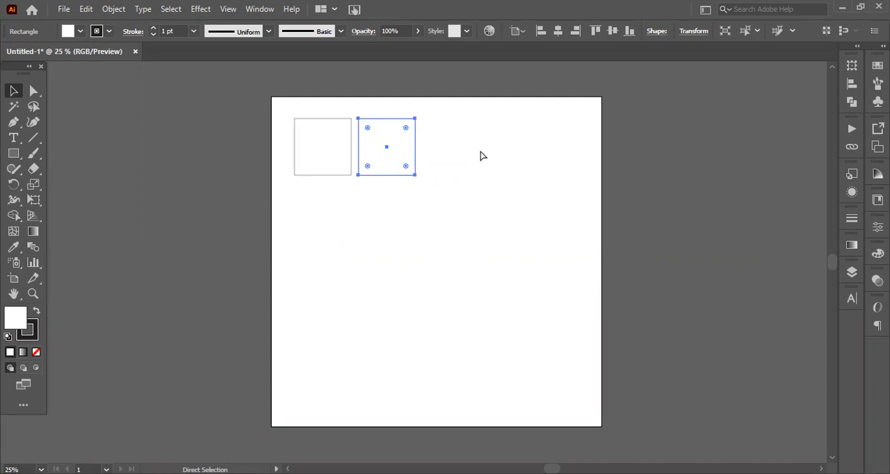
{"action": "key", "text": "ctrl+d"}
{"action": "key", "text": "ctrl+d"}
{"action": "key", "text": "ctrl+d"}
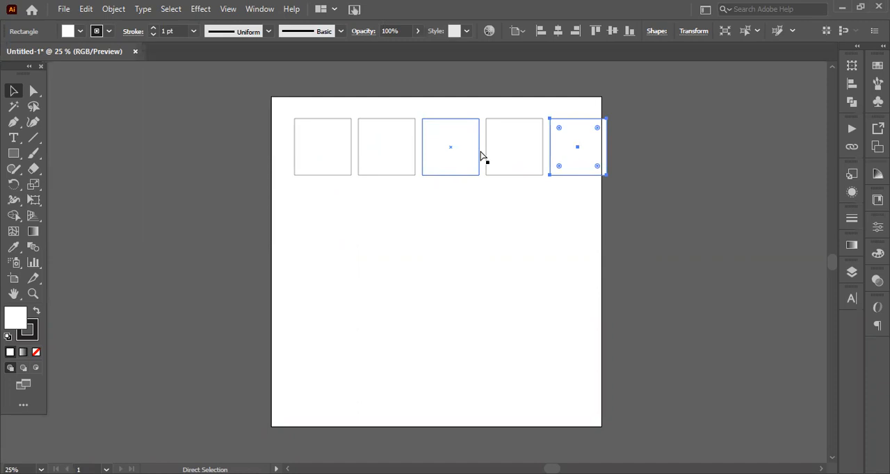
{"action": "left_click", "coordinate": [588, 225]}
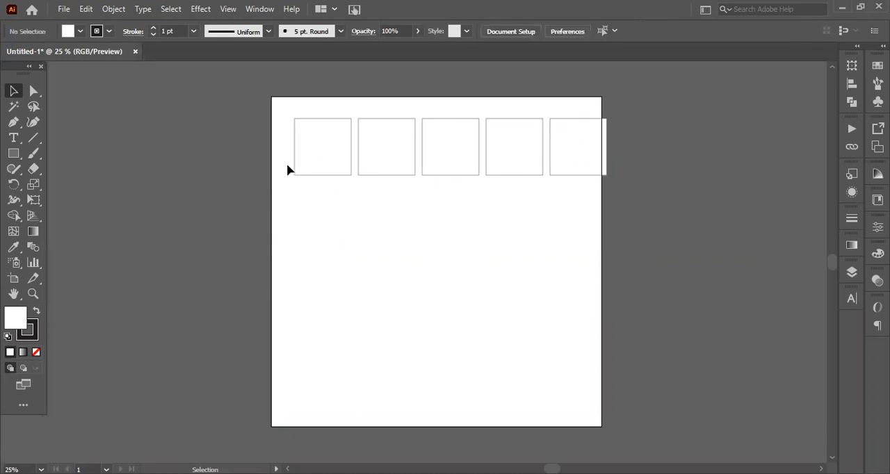
Select the row of five squares, try resizing it freely to about 813 by 93 px, and undo the resize
{"action": "left_click_drag", "start_coordinate": [282, 162], "coordinate": [588, 192]}
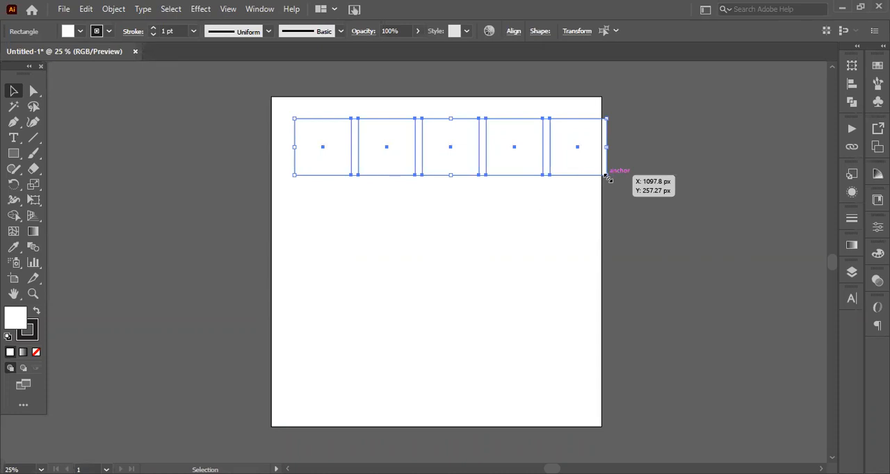
{"action": "left_click_drag", "start_coordinate": [607, 177], "coordinate": [543, 145]}
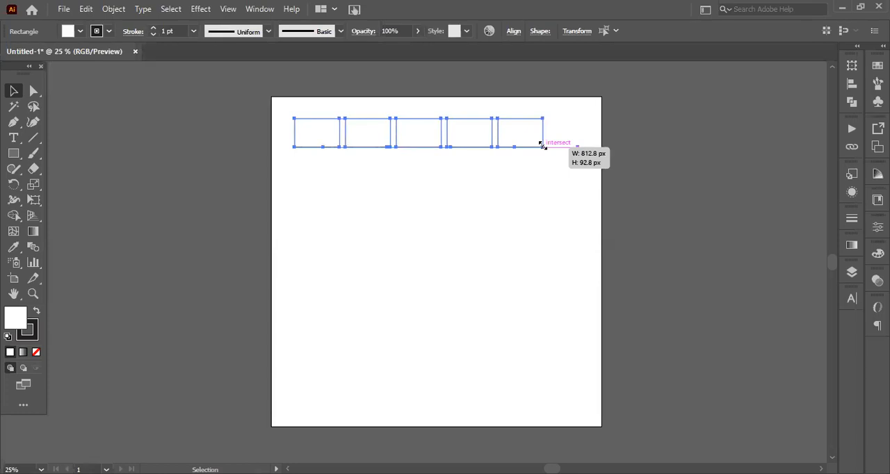
{"action": "left_click_drag", "start_coordinate": [541, 144], "coordinate": [541, 145]}
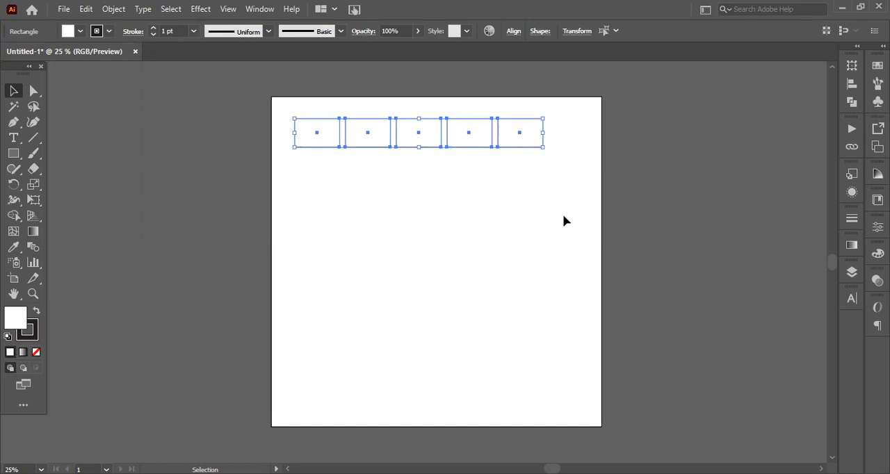
{"action": "key", "text": "a"}
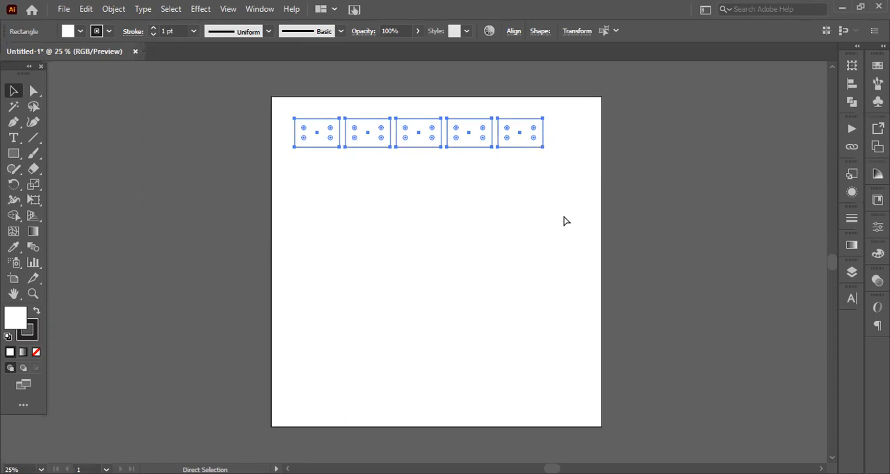
{"action": "key", "text": "ctrl+z"}
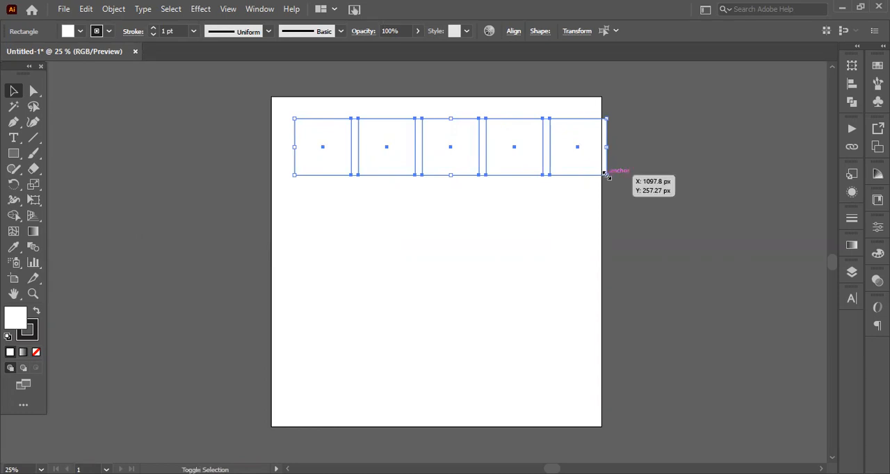
Scale the row of squares down proportionally to fit inside the artboard and move it slightly up and to the right
{"action": "left_click_drag", "start_coordinate": [607, 175], "coordinate": [557, 165]}
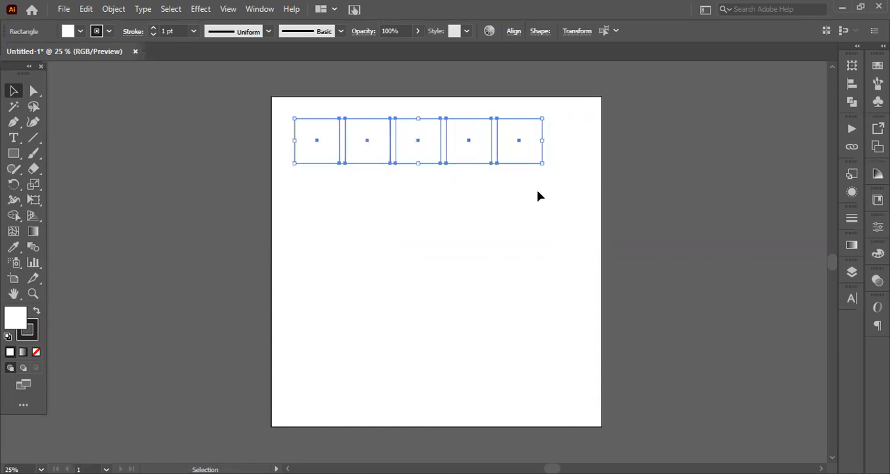
{"action": "left_click_drag", "start_coordinate": [491, 152], "coordinate": [505, 145]}
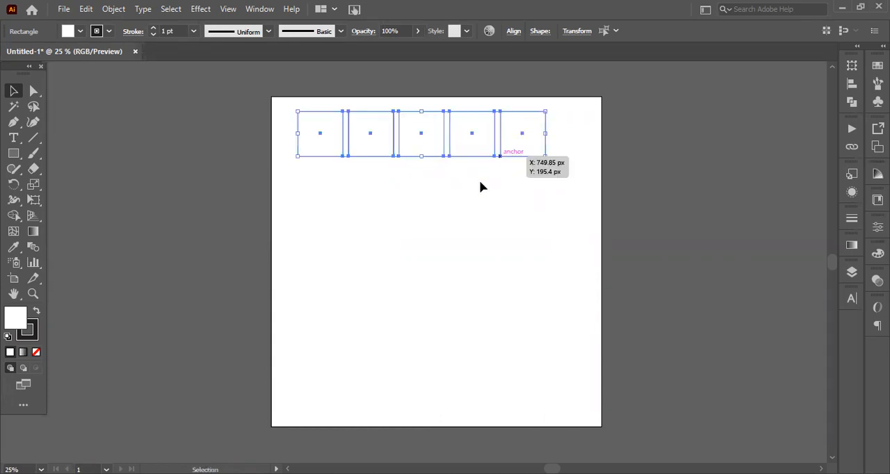
{"action": "left_click", "coordinate": [521, 189]}
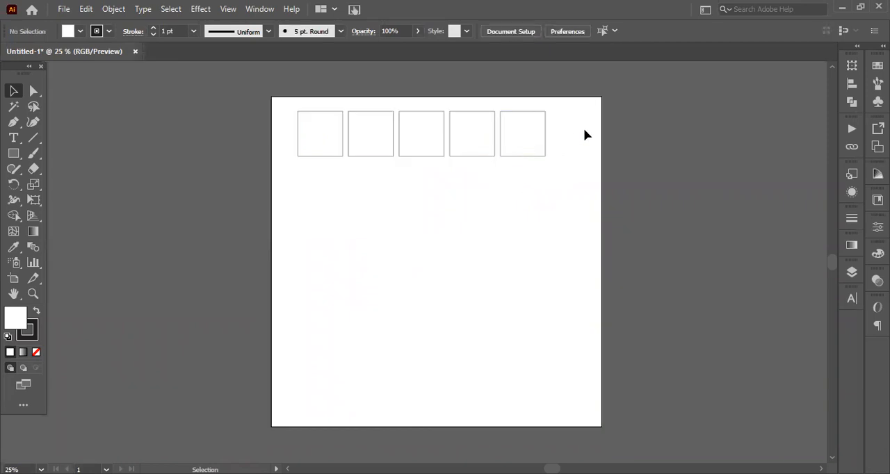
Enlarge the row of squares proportionally to nearly the artboard's width and shift it left near the upper edge
{"action": "left_click_drag", "start_coordinate": [549, 150], "coordinate": [257, 153]}
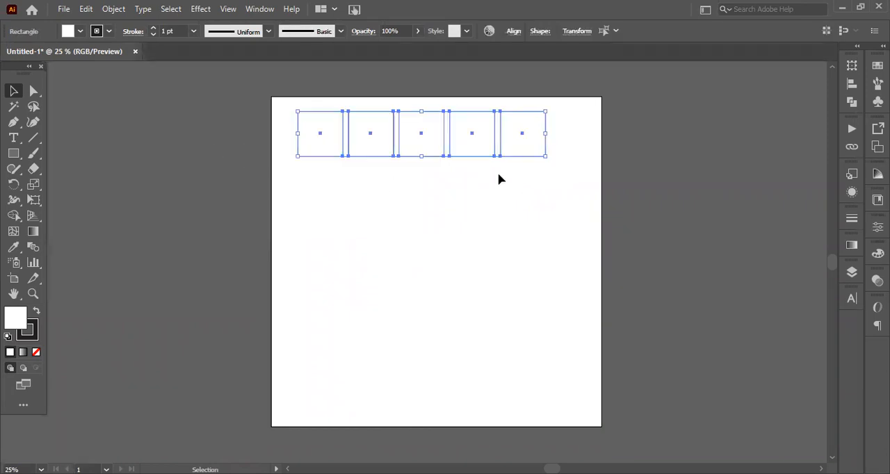
{"action": "left_click_drag", "start_coordinate": [546, 157], "coordinate": [590, 192]}
{"action": "left_click_drag", "start_coordinate": [531, 164], "coordinate": [525, 160]}
{"action": "left_click", "coordinate": [554, 176]}
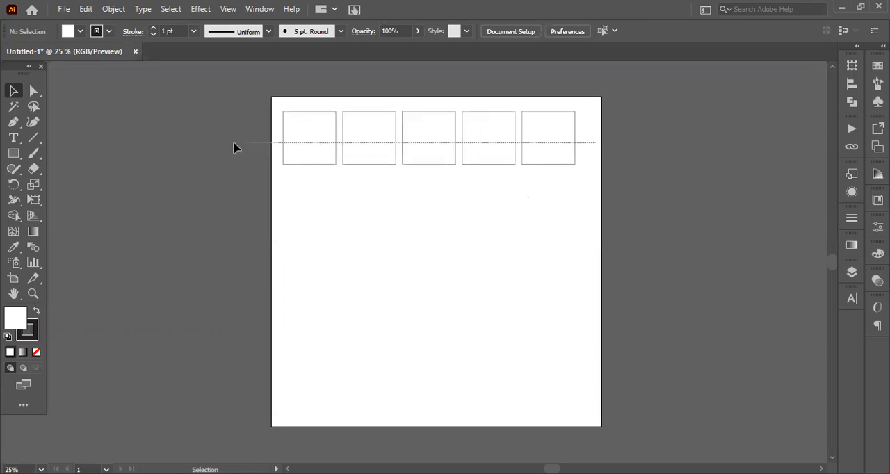
Duplicate the whole row of squares straight down with a narrow gap and repeat the copy three times to form a five-by-five grid
{"action": "left_click_drag", "start_coordinate": [591, 153], "coordinate": [297, 180]}
{"action": "left_click", "coordinate": [297, 180]}
{"action": "key", "text": "ctrl+a"}
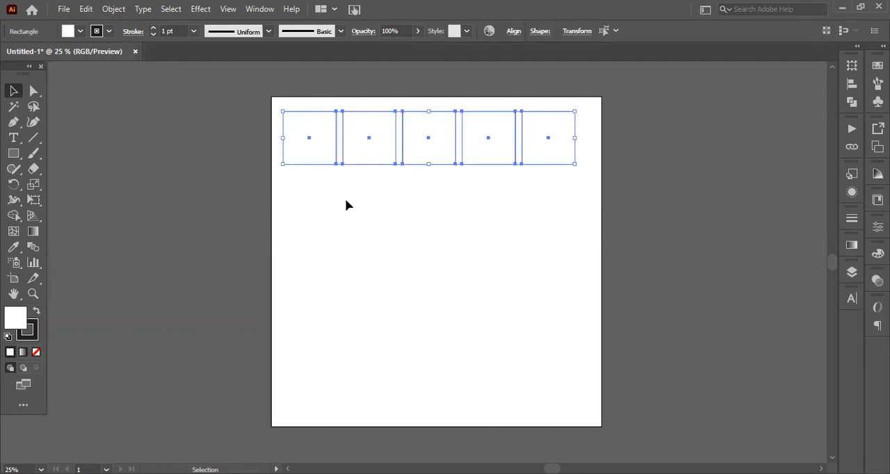
{"action": "left_click", "coordinate": [427, 143], "text": "shift"}
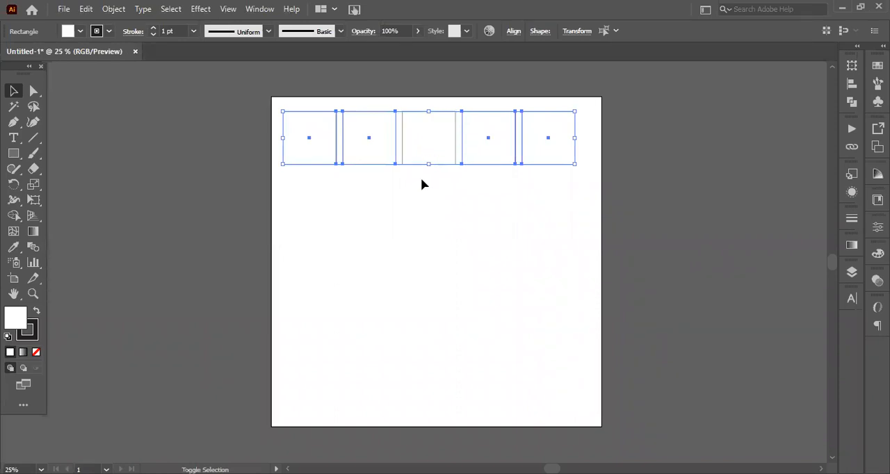
{"action": "left_click_drag", "start_coordinate": [428, 137], "coordinate": [430, 200]}
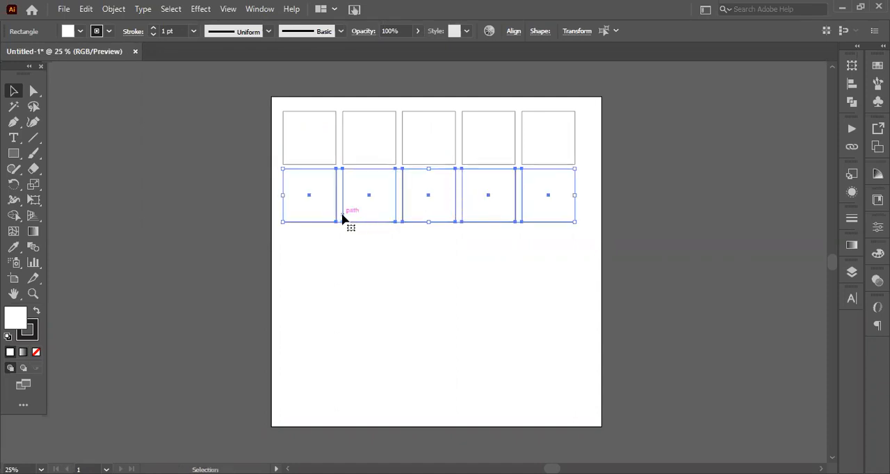
{"action": "key", "text": "ctrl"}
{"action": "key", "text": "ctrl+d"}
{"action": "key", "text": "ctrl+d"}
{"action": "key", "text": "ctrl+d"}
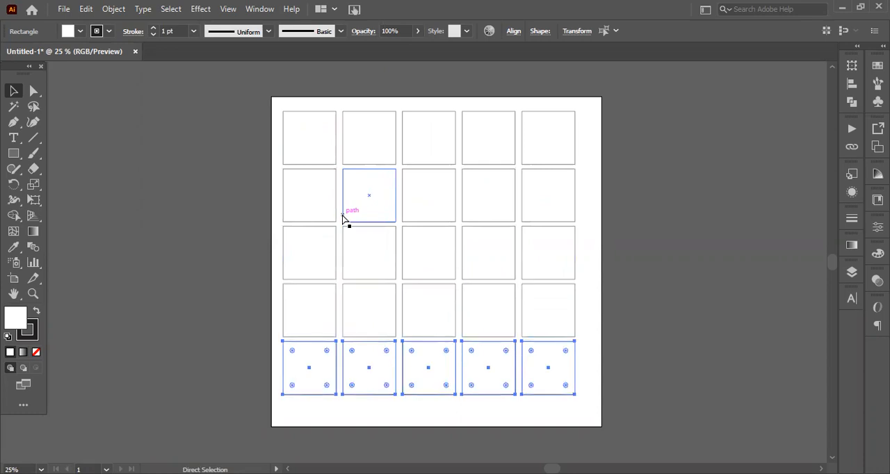
{"action": "left_click", "coordinate": [574, 417]}
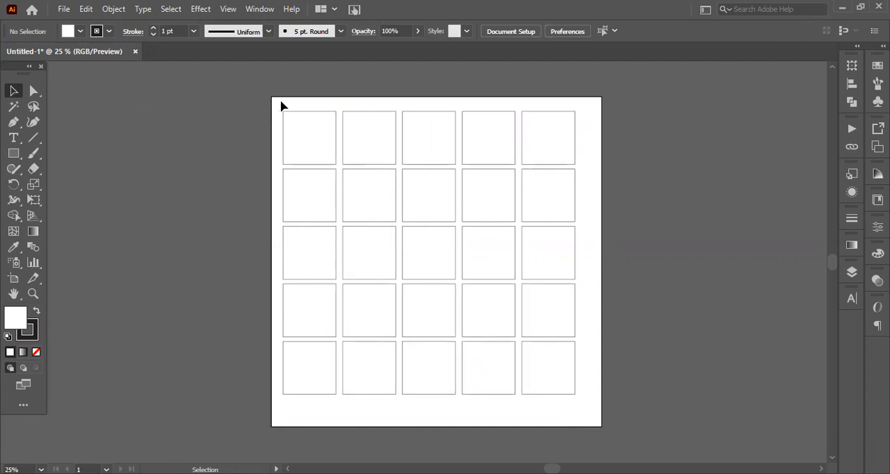
{"action": "key", "text": "ctrl+a"}
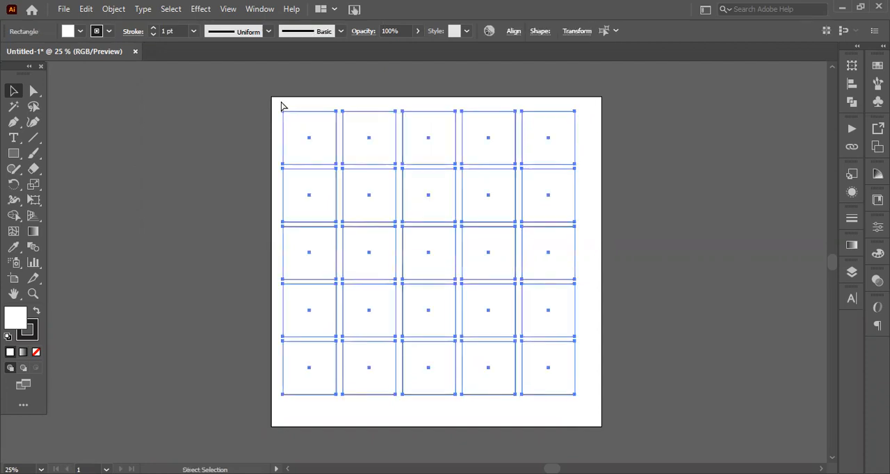
{"action": "left_click", "coordinate": [616, 193]}
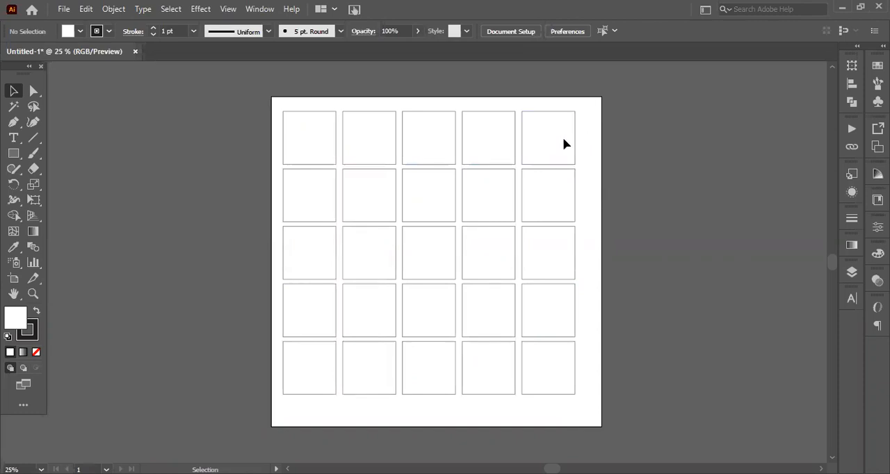
Select the first, third and fifth rows of squares together and fill them with the violet-blue colour 4408FF
{"action": "left_click_drag", "start_coordinate": [283, 141], "coordinate": [278, 139]}
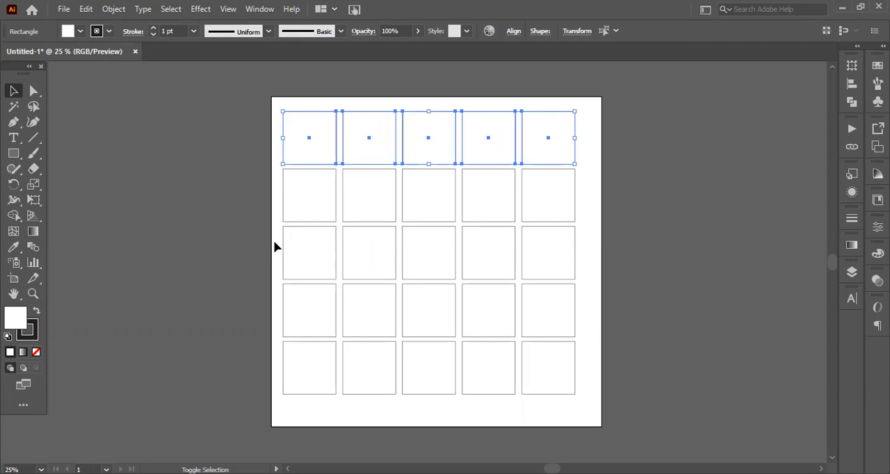
{"action": "left_click_drag", "start_coordinate": [275, 242], "coordinate": [584, 258]}
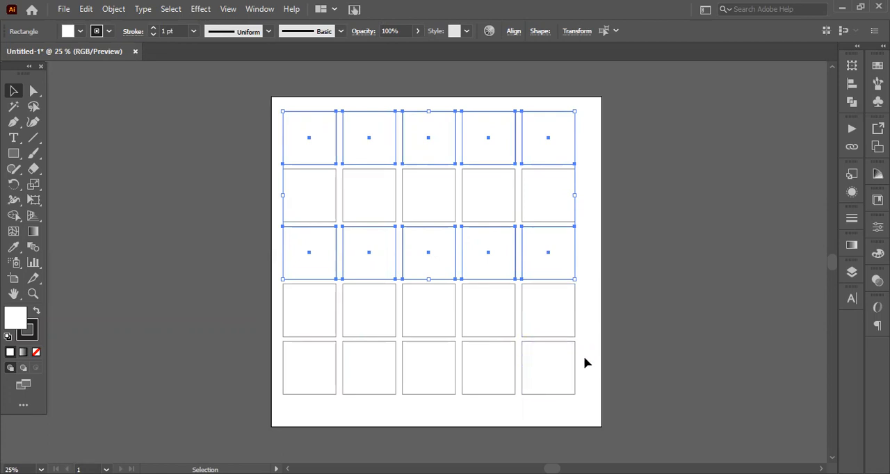
{"action": "left_click_drag", "start_coordinate": [589, 358], "coordinate": [281, 384]}
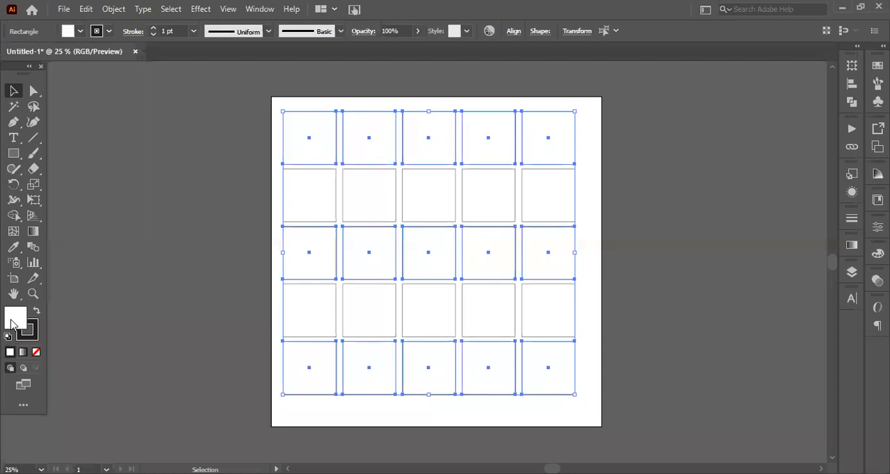
{"action": "double_click", "coordinate": [12, 319]}
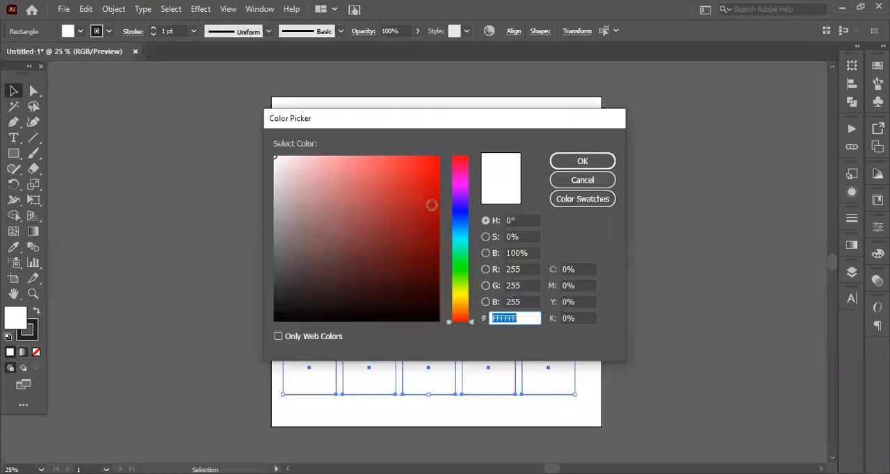
{"action": "left_click", "coordinate": [432, 206]}
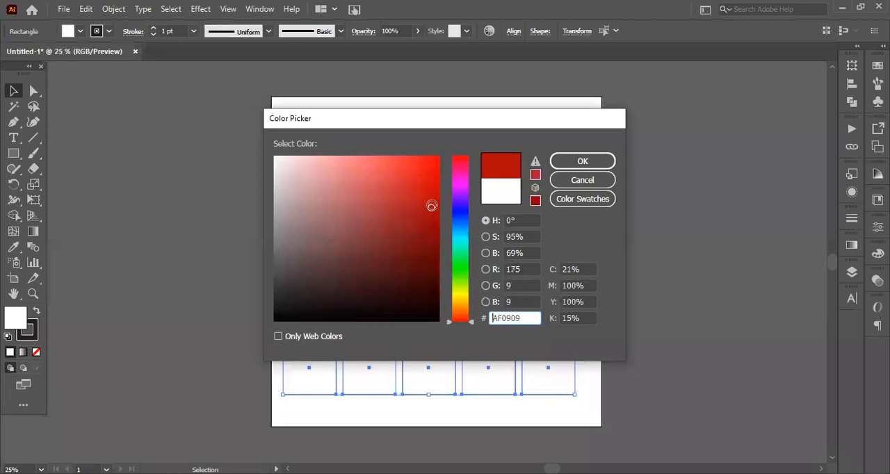
{"action": "left_click", "coordinate": [459, 240]}
{"action": "left_click", "coordinate": [459, 205]}
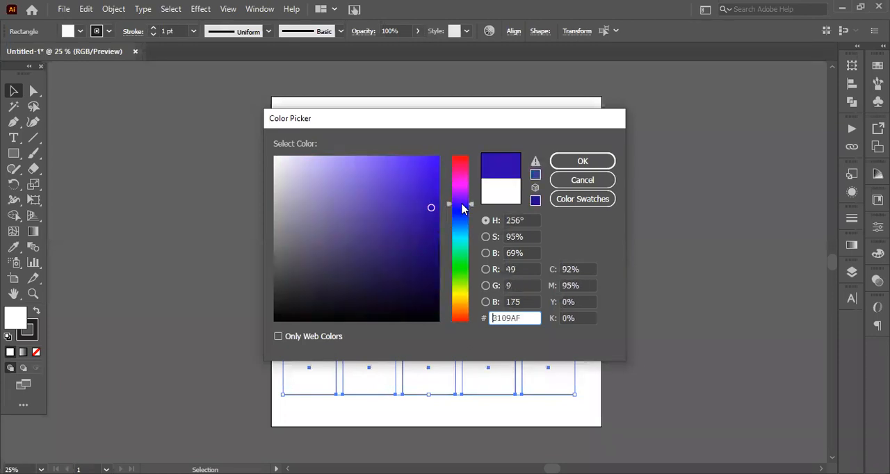
{"action": "left_click_drag", "start_coordinate": [431, 207], "coordinate": [435, 156]}
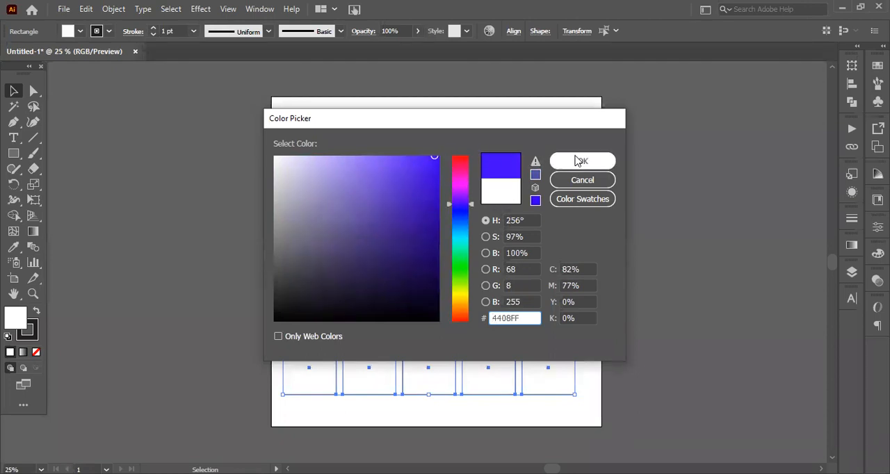
{"action": "left_click", "coordinate": [580, 162]}
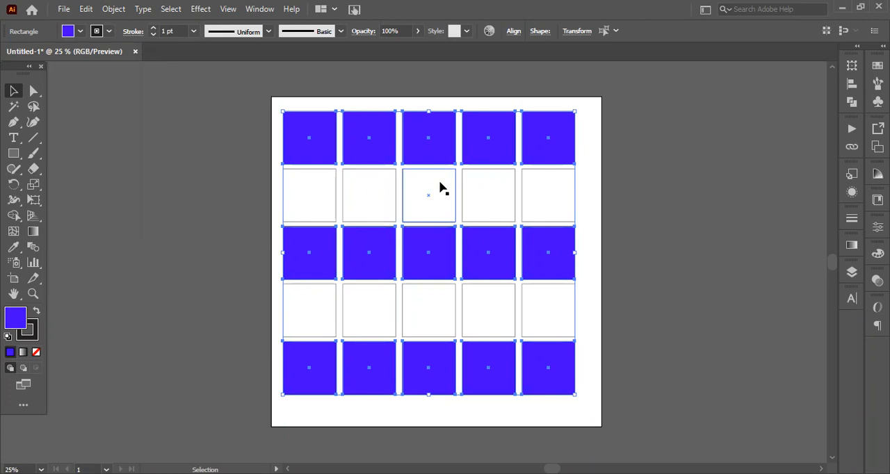
Select the second row of squares and mix a light green fill of R 155, G 244, B 104
{"action": "left_click", "coordinate": [598, 197]}
{"action": "left_click_drag", "start_coordinate": [591, 186], "coordinate": [276, 196]}
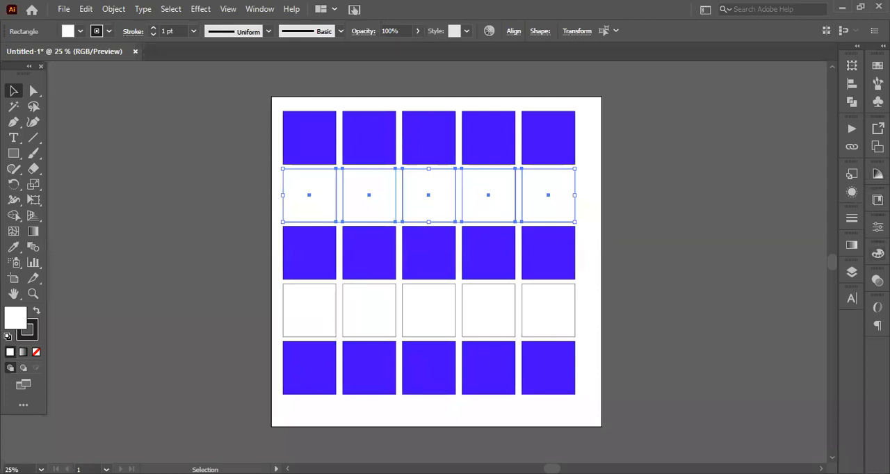
{"action": "left_click", "coordinate": [877, 254]}
{"action": "left_click_drag", "start_coordinate": [820, 311], "coordinate": [779, 315]}
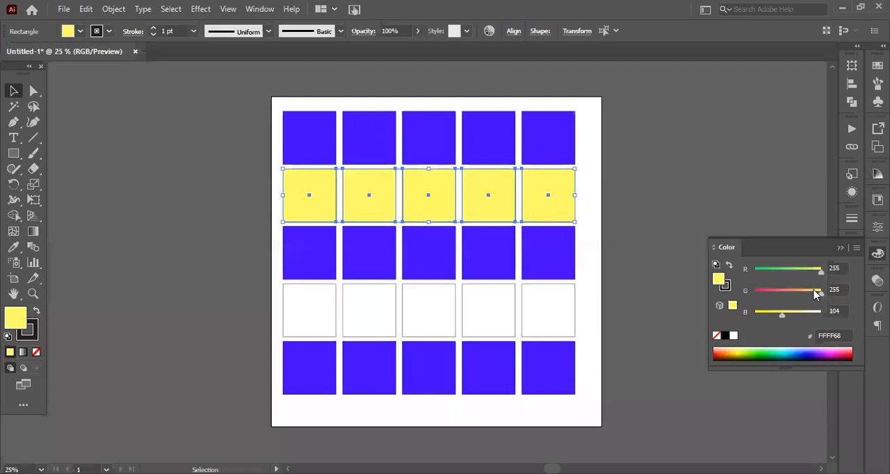
{"action": "left_click_drag", "start_coordinate": [821, 293], "coordinate": [781, 294]}
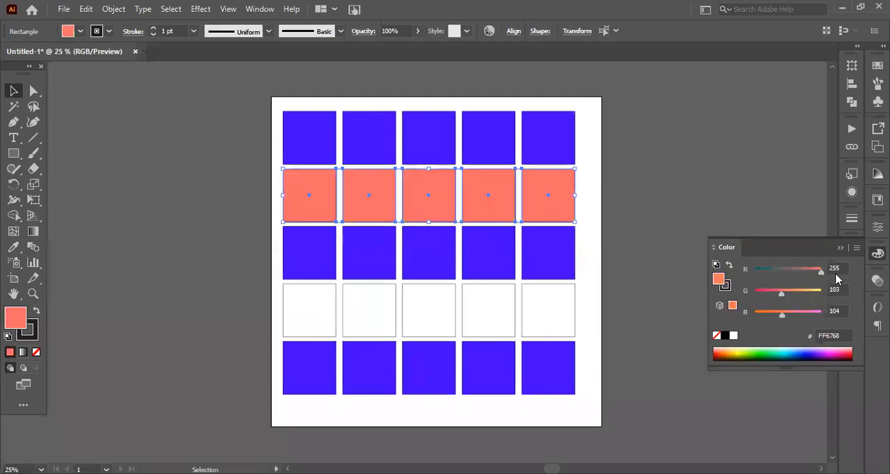
{"action": "left_click_drag", "start_coordinate": [821, 275], "coordinate": [797, 279]}
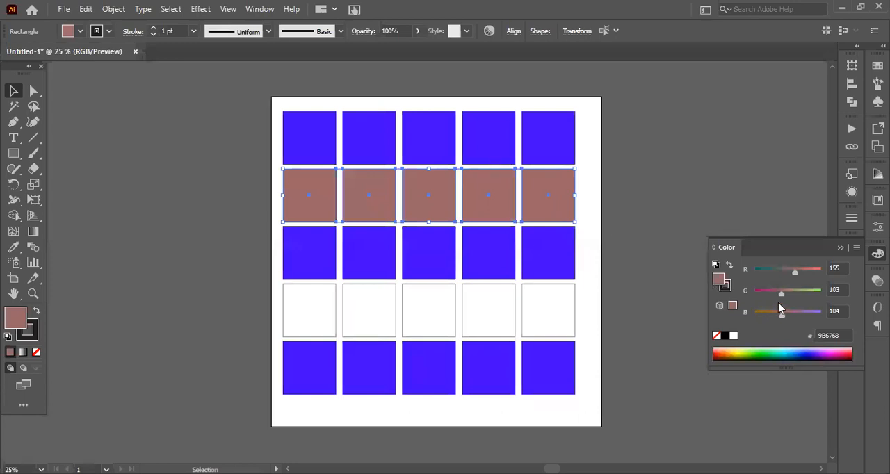
{"action": "left_click", "coordinate": [818, 292]}
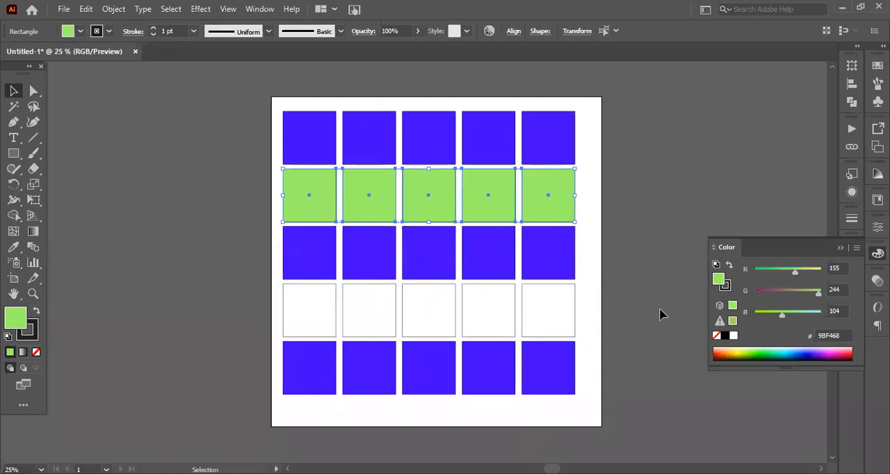
Select the fourth row of squares and sample the second row's light green onto it with the Eyedropper
{"action": "left_click", "coordinate": [597, 306]}
{"action": "left_click_drag", "start_coordinate": [596, 300], "coordinate": [272, 315]}
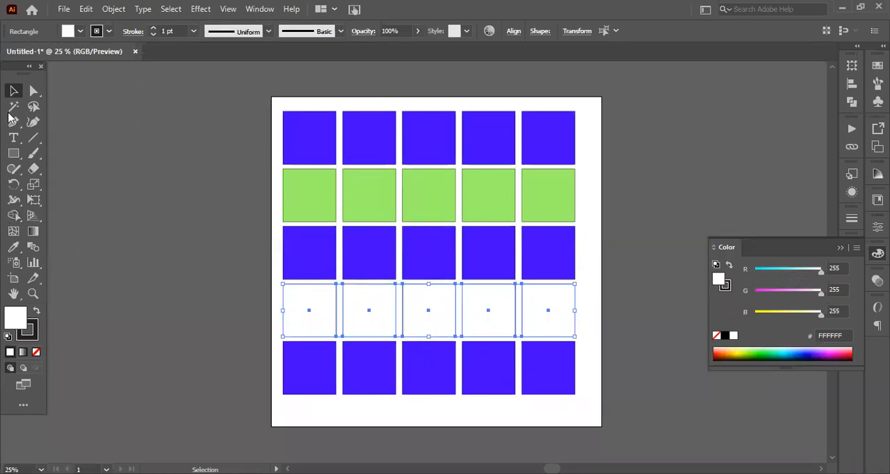
{"action": "left_click", "coordinate": [11, 249]}
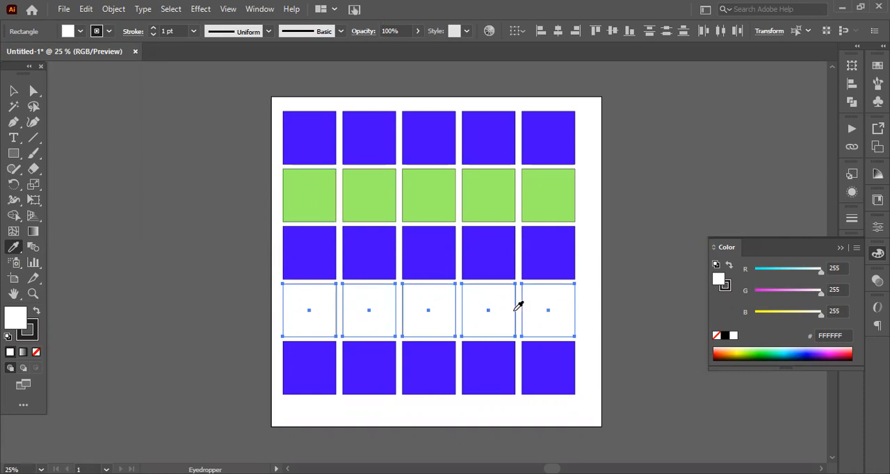
{"action": "left_click", "coordinate": [317, 193]}
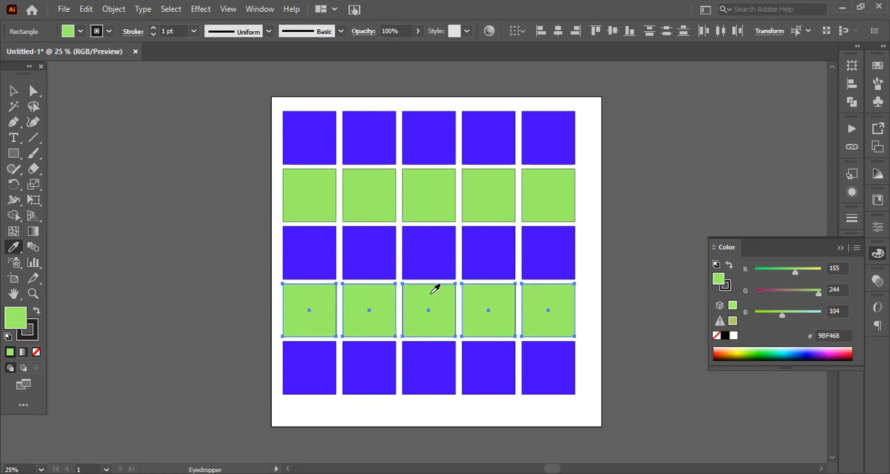
Try sampling the grey workspace colour onto the fourth row with the Eyedropper, and undo back to the light green fill
{"action": "left_click", "coordinate": [223, 232]}
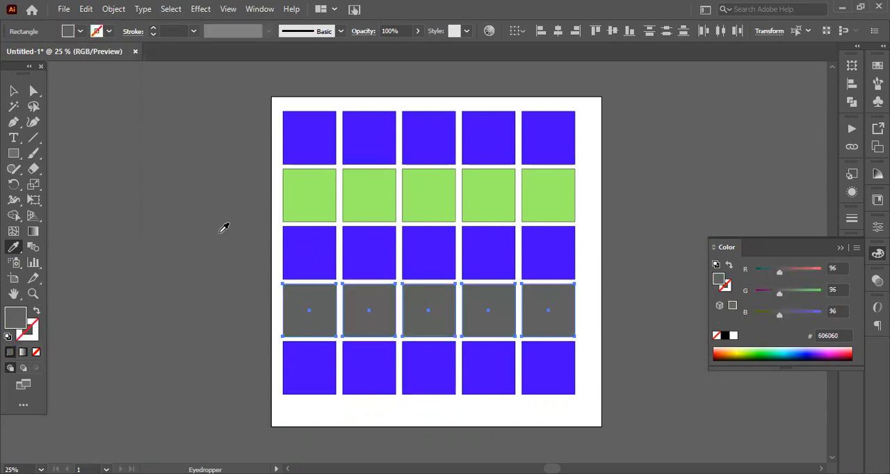
{"action": "left_click", "coordinate": [278, 154]}
{"action": "left_click", "coordinate": [258, 276]}
{"action": "key", "text": "ctrl+z"}
{"action": "key", "text": "ctrl+shift+z"}
{"action": "key", "text": "ctrl"}
{"action": "key", "text": "ctrl+shift+z"}
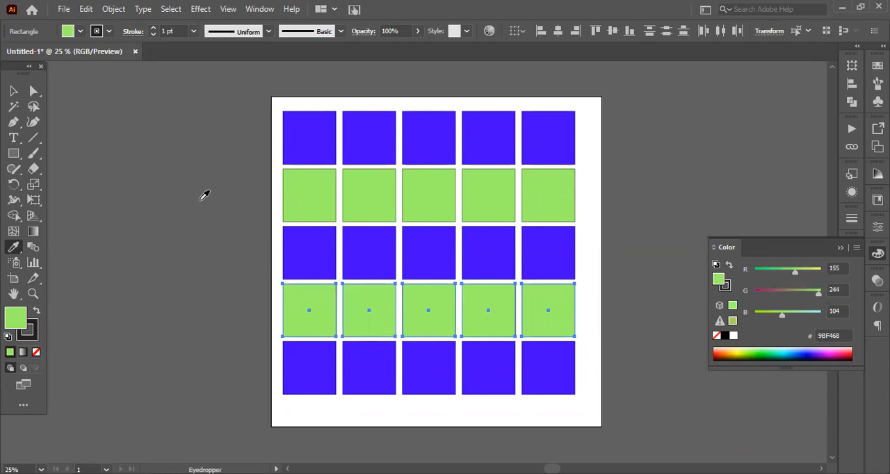
Select the whole five-by-five grid and scale it down to a bit under half its size in the artboard's upper-left area
{"action": "key", "text": "v"}
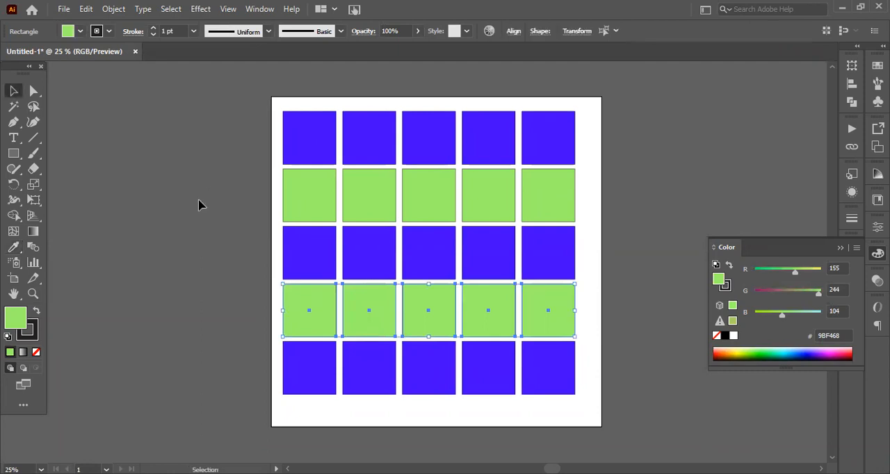
{"action": "left_click", "coordinate": [13, 247]}
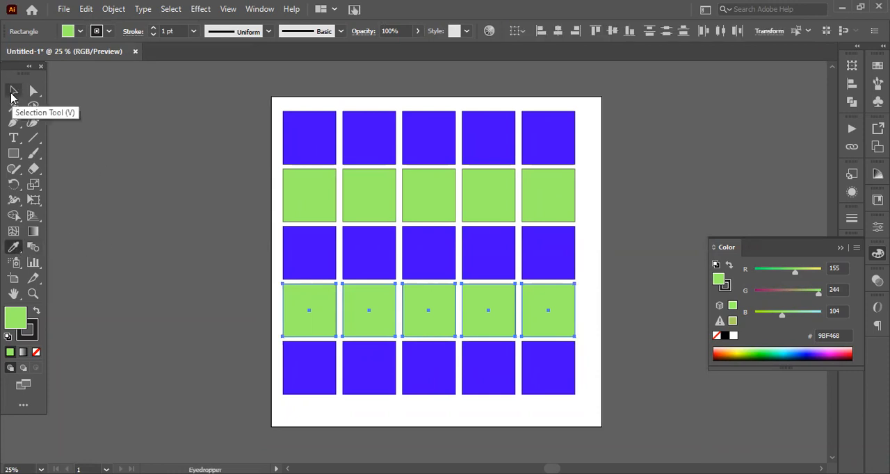
{"action": "left_click", "coordinate": [13, 91]}
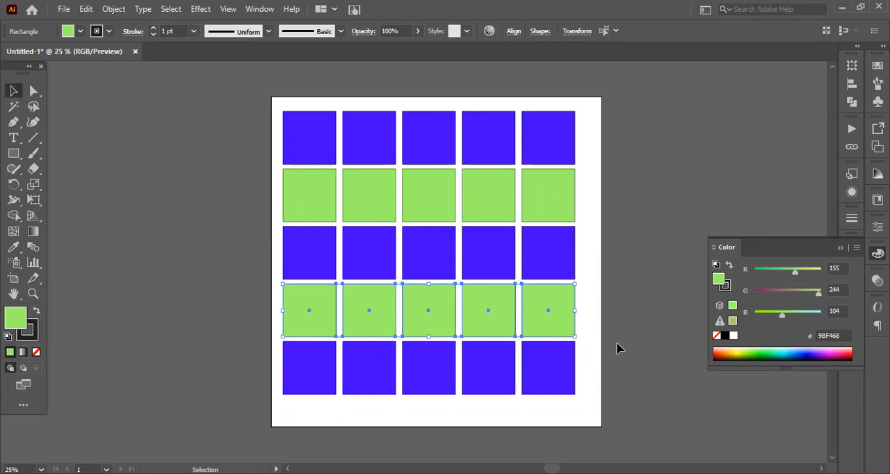
{"action": "left_click", "coordinate": [609, 208]}
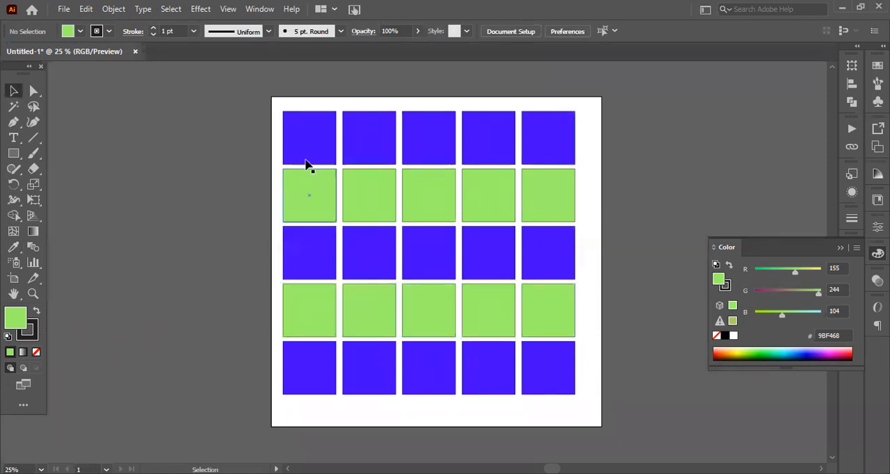
{"action": "left_click_drag", "start_coordinate": [278, 104], "coordinate": [562, 372]}
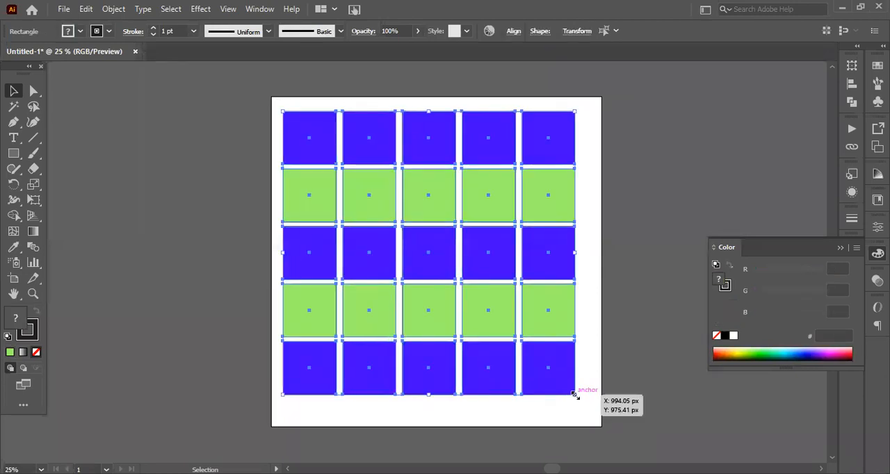
{"action": "left_click_drag", "start_coordinate": [577, 397], "coordinate": [465, 224]}
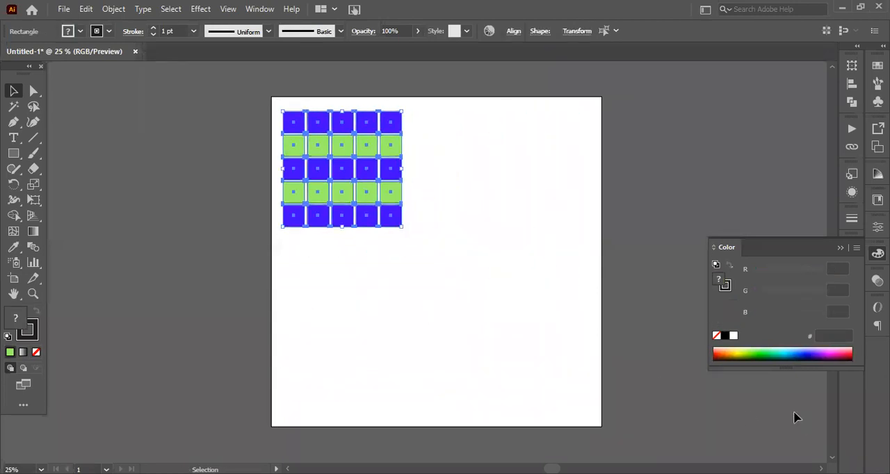
{"action": "left_click", "coordinate": [413, 295]}
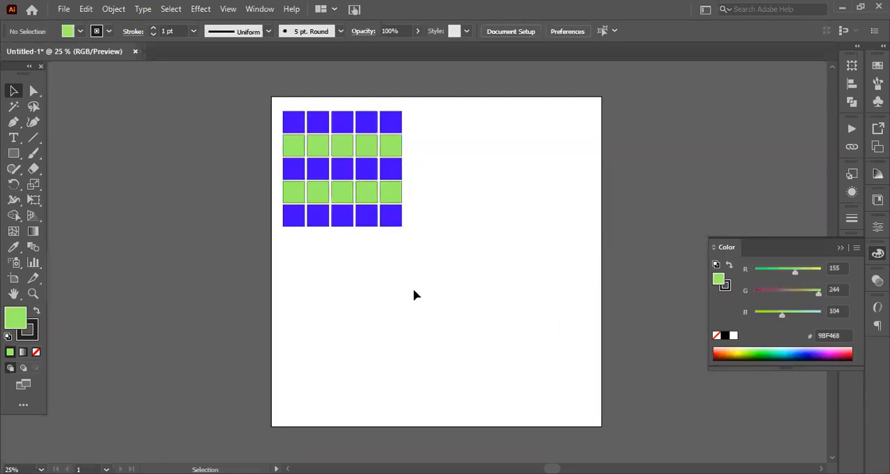
Make the fill colour active, draw a test rectangle with the green fill below the grid, and delete it
{"action": "left_click", "coordinate": [31, 335]}
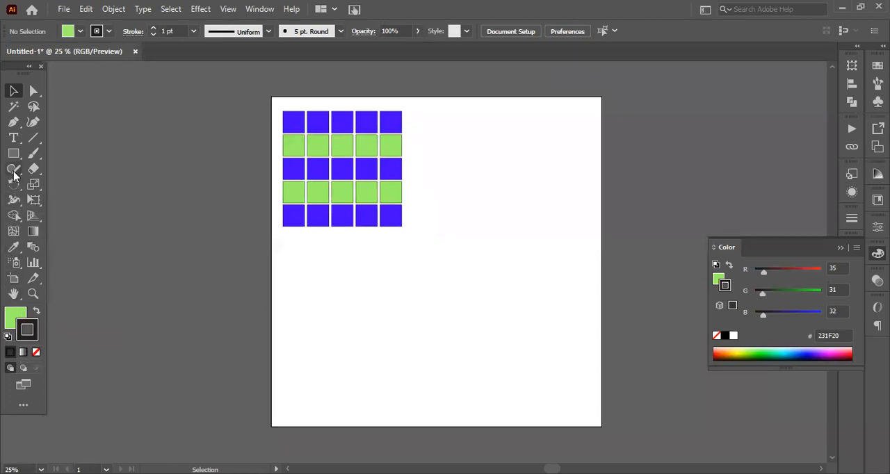
{"action": "left_click", "coordinate": [11, 314]}
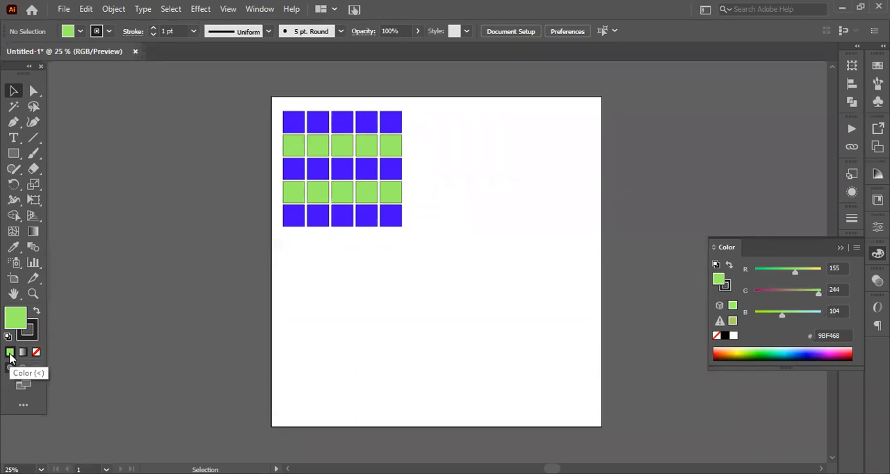
{"action": "left_click", "coordinate": [15, 156]}
{"action": "left_click_drag", "start_coordinate": [391, 262], "coordinate": [495, 331]}
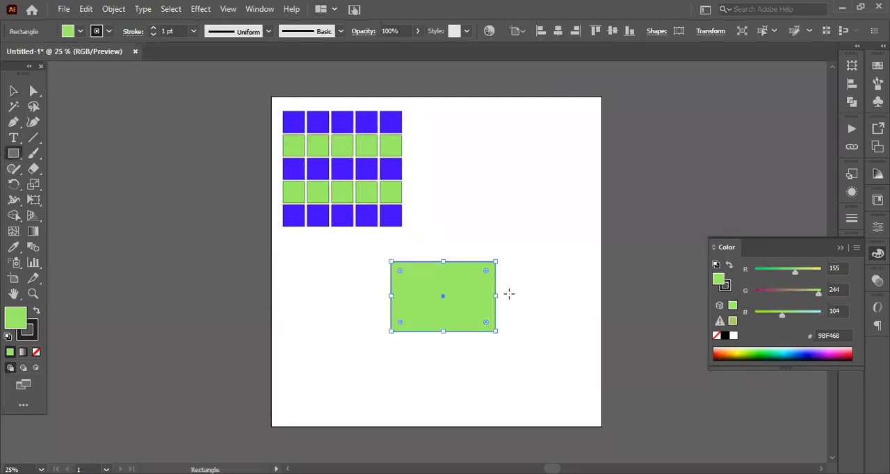
{"action": "key", "text": "Delete"}
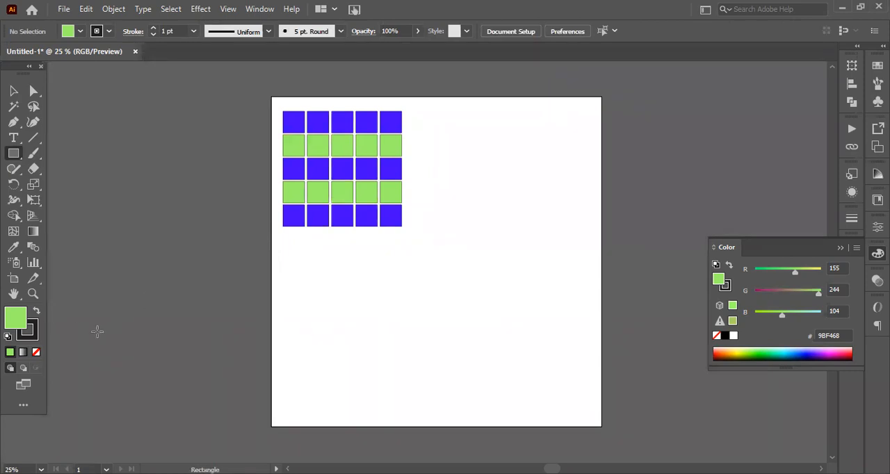
Draw a gradient-filled square below the grid and try the radial, linear and freeform gradient types on it
{"action": "left_click", "coordinate": [23, 353]}
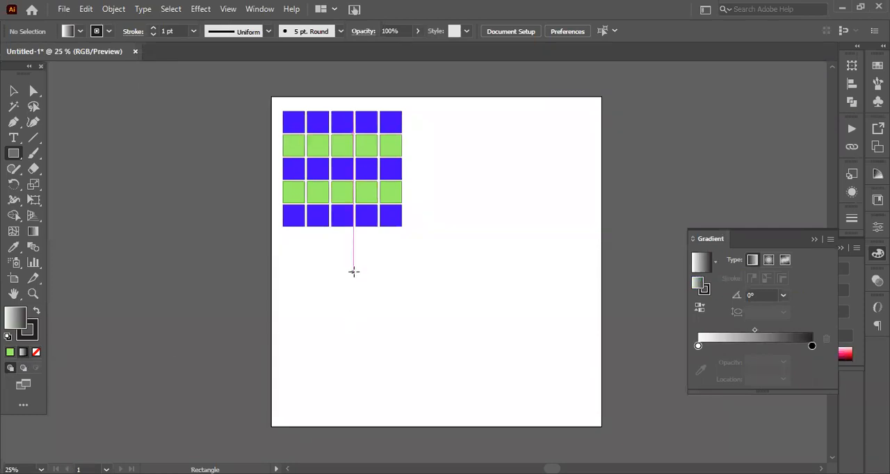
{"action": "left_click_drag", "start_coordinate": [353, 272], "coordinate": [434, 352]}
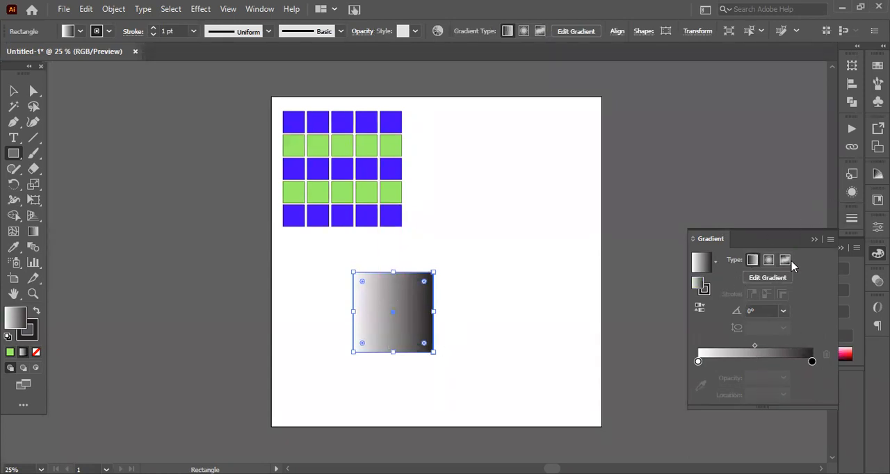
{"action": "left_click", "coordinate": [768, 259]}
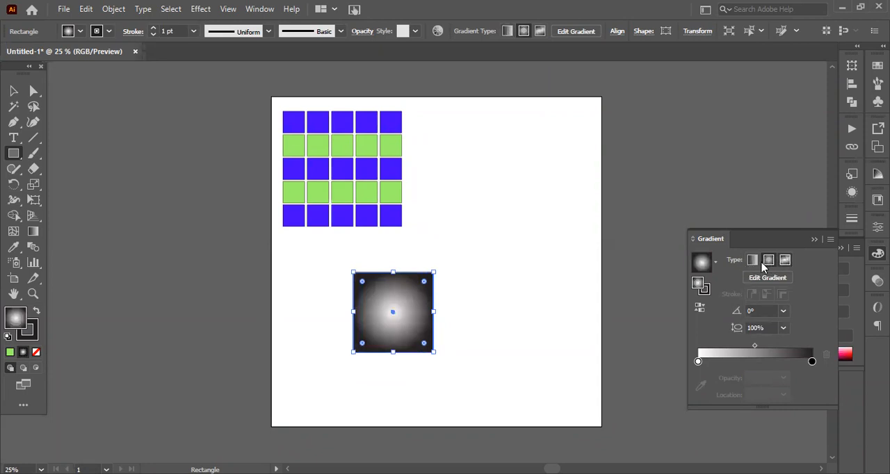
{"action": "left_click", "coordinate": [764, 267]}
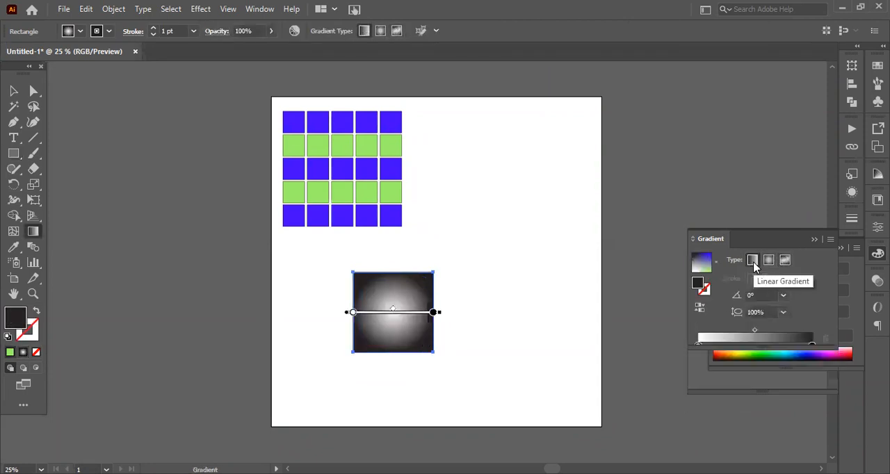
{"action": "left_click", "coordinate": [752, 260]}
{"action": "left_click", "coordinate": [813, 240]}
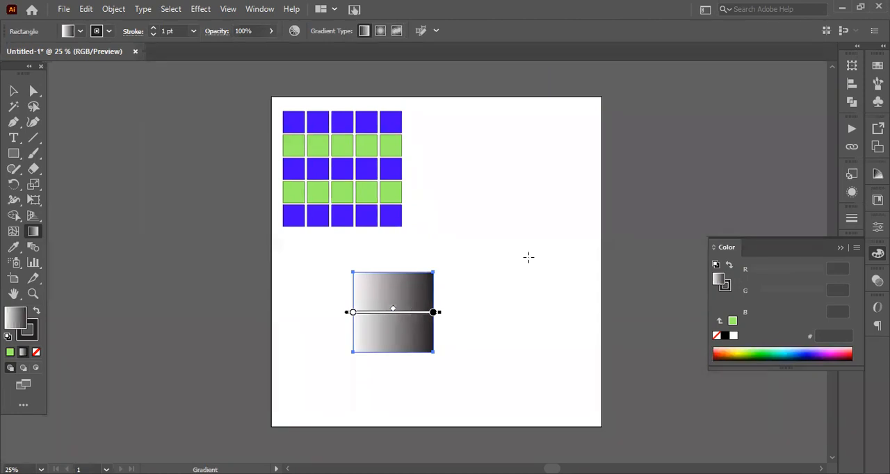
{"action": "left_click", "coordinate": [840, 248]}
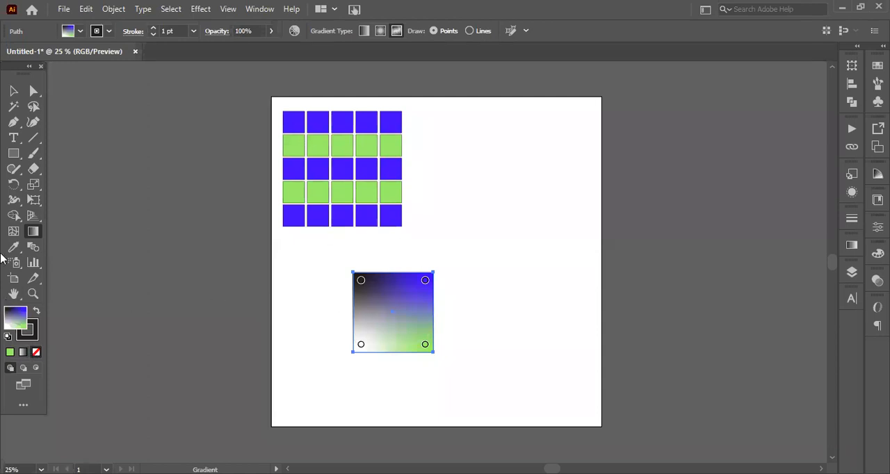
Draw three rectangles with no fill, two on the artboard and one beside it, and shift the outer one diagonally down
{"action": "left_click", "coordinate": [14, 153]}
{"action": "left_click_drag", "start_coordinate": [468, 139], "coordinate": [560, 271]}
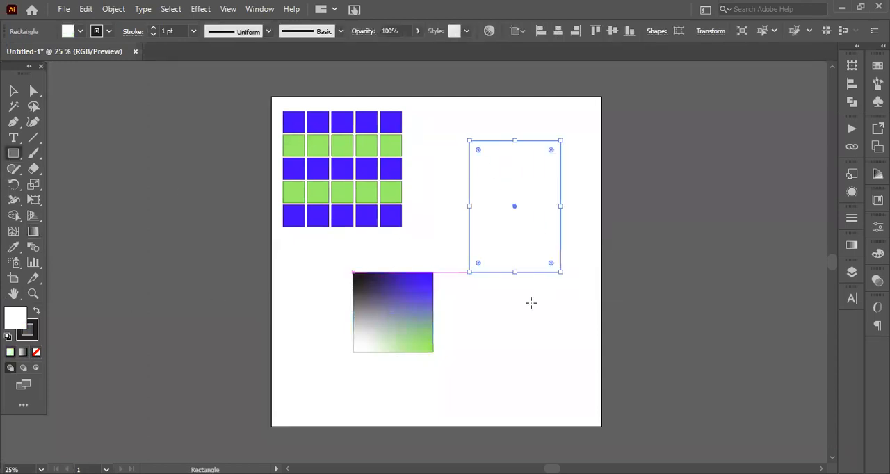
{"action": "left_click", "coordinate": [36, 353]}
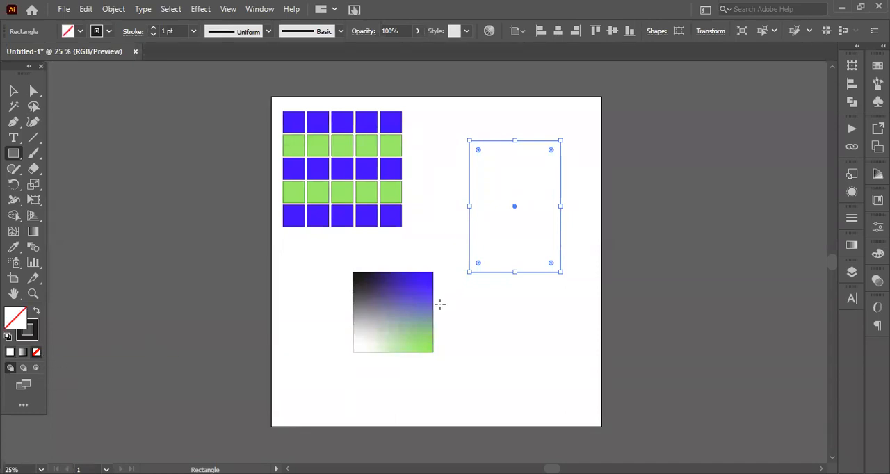
{"action": "left_click_drag", "start_coordinate": [472, 296], "coordinate": [564, 387]}
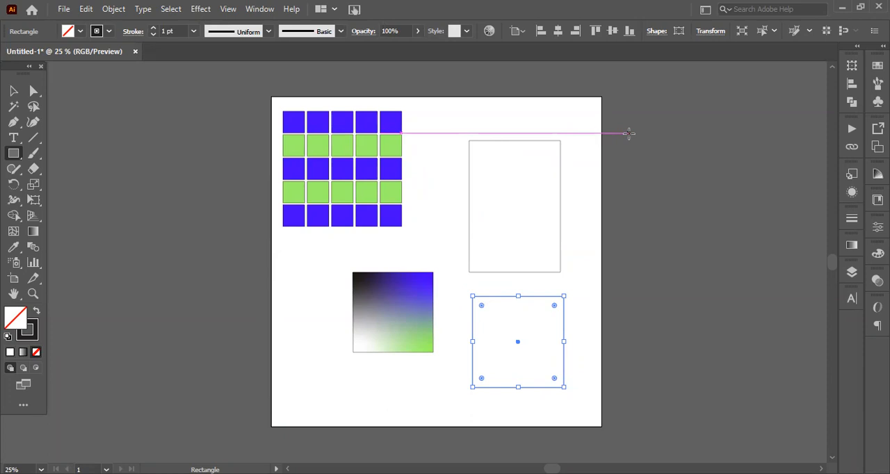
{"action": "left_click_drag", "start_coordinate": [629, 133], "coordinate": [711, 272]}
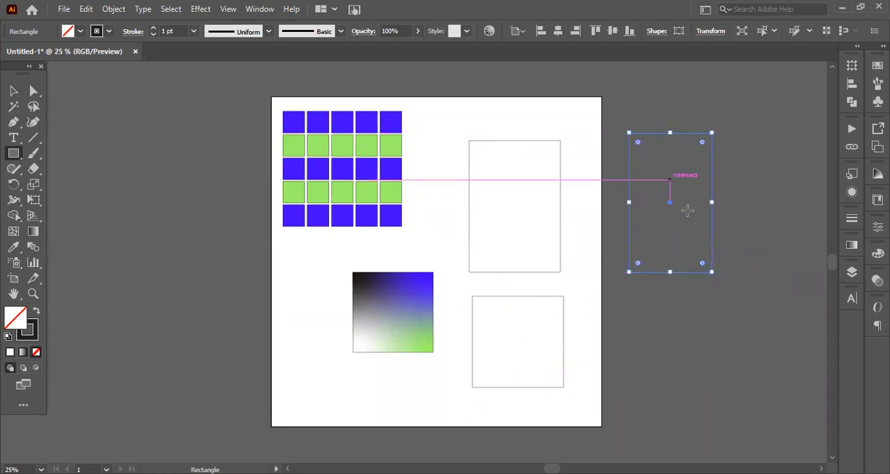
{"action": "key", "text": "v"}
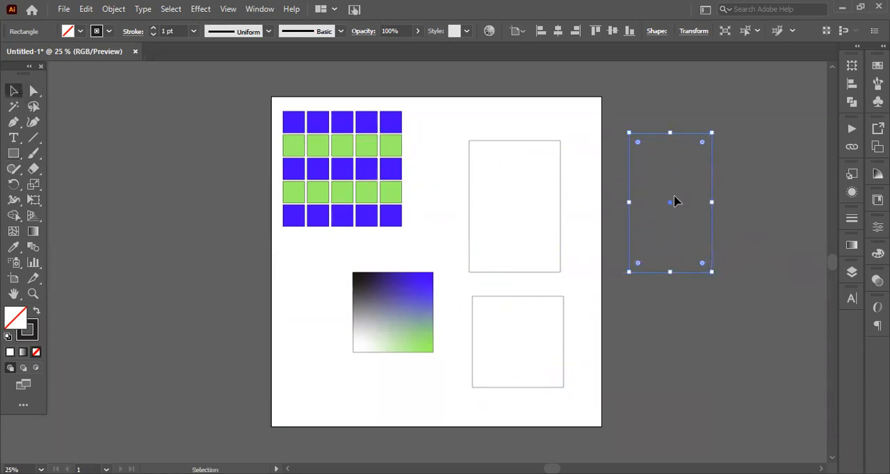
{"action": "left_click_drag", "start_coordinate": [671, 210], "coordinate": [710, 260]}
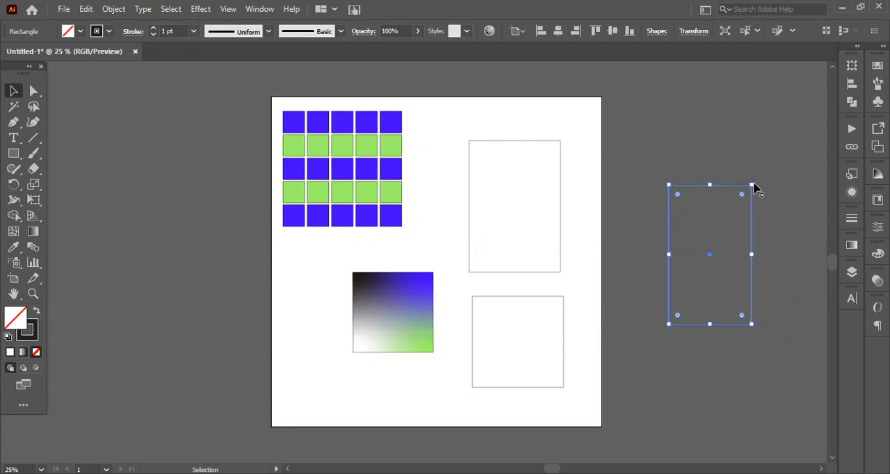
Select the freeform gradient square and the three unfilled rectangles and delete them completely
{"action": "key", "text": "a"}
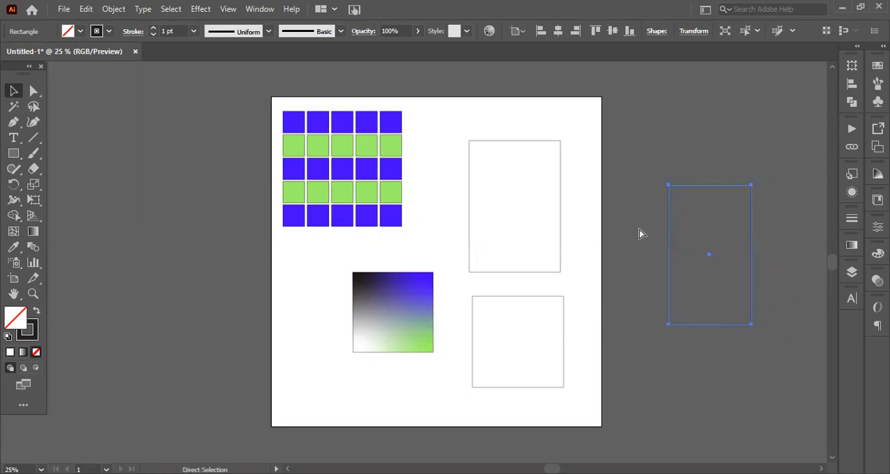
{"action": "left_click_drag", "start_coordinate": [459, 362], "coordinate": [407, 386]}
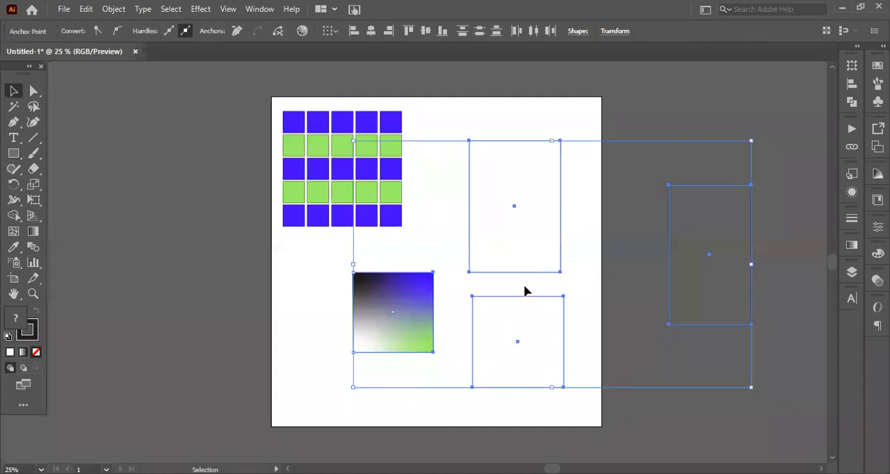
{"action": "key", "text": "Delete"}
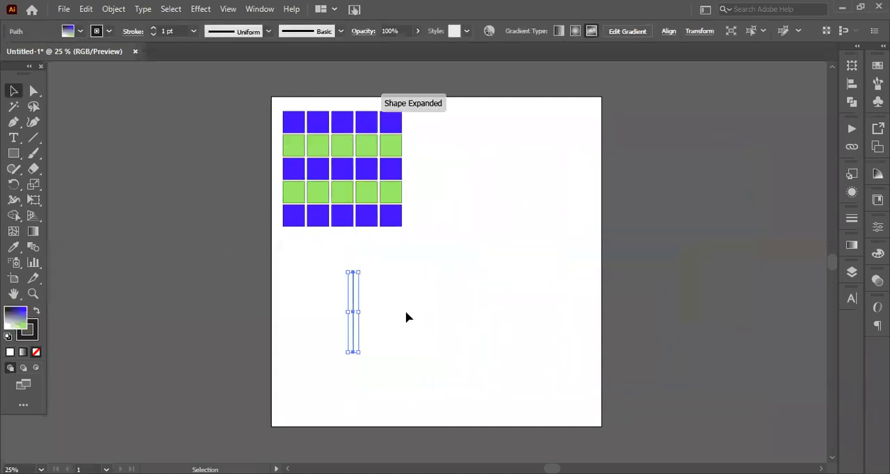
{"action": "key", "text": "Delete"}
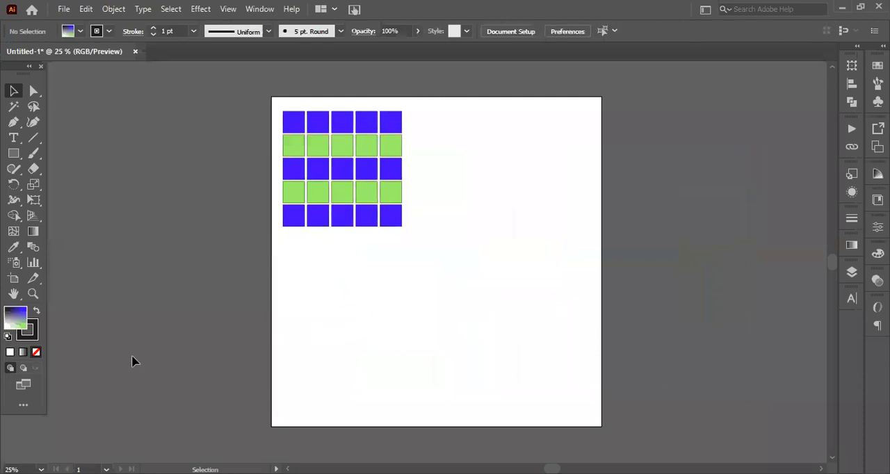
Make the stroke colour active and draw a large, nearly square rectangle in the artboard's lower-right area
{"action": "left_click", "coordinate": [35, 338]}
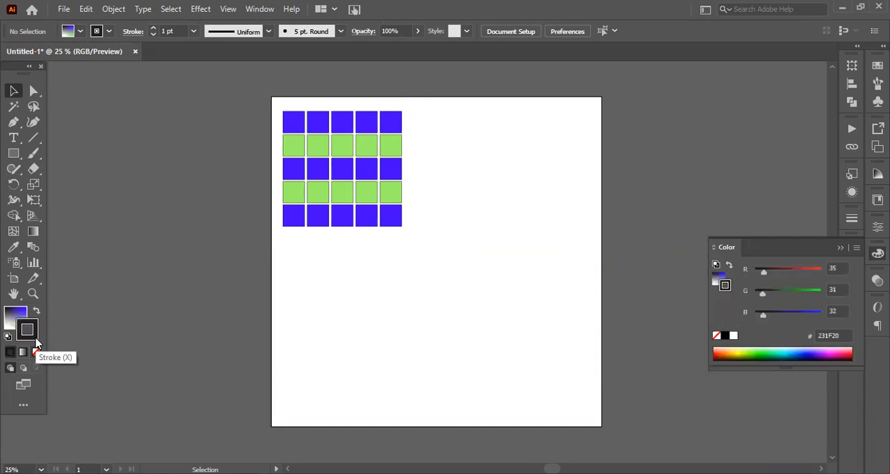
{"action": "left_click", "coordinate": [839, 247]}
{"action": "key", "text": "m"}
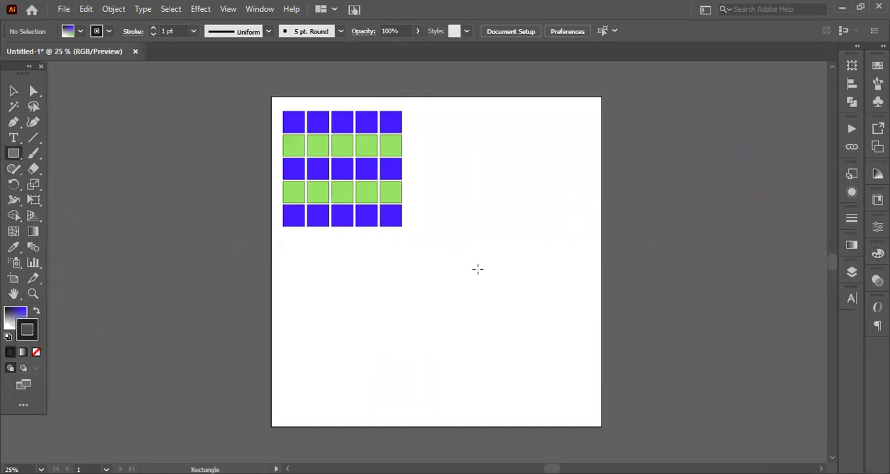
{"action": "left_click_drag", "start_coordinate": [448, 247], "coordinate": [579, 383]}
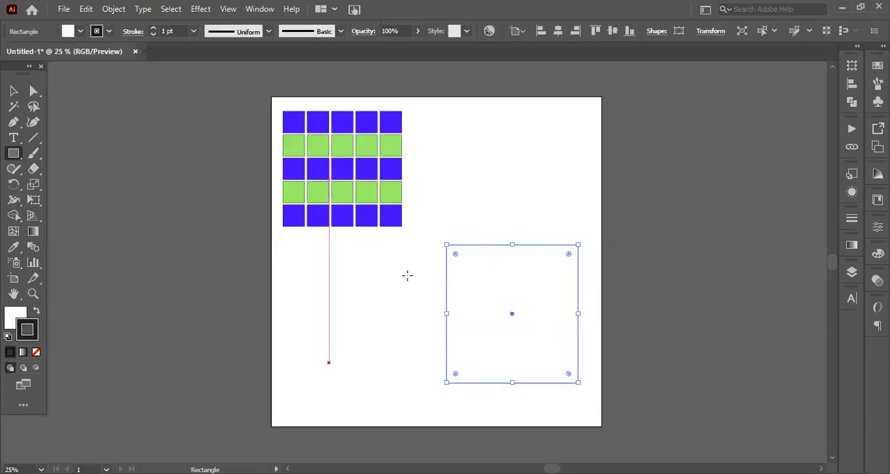
Remove the large rectangle's fill and move it up and slightly left on the artboard
{"action": "left_click", "coordinate": [12, 315]}
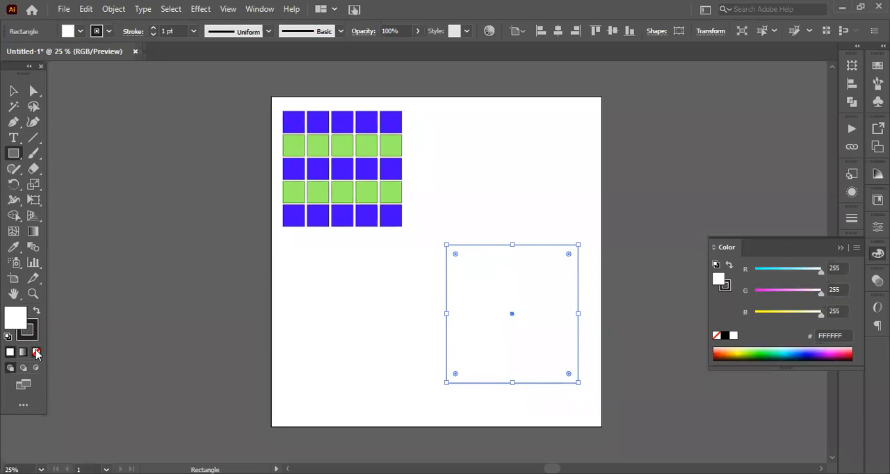
{"action": "left_click", "coordinate": [36, 353]}
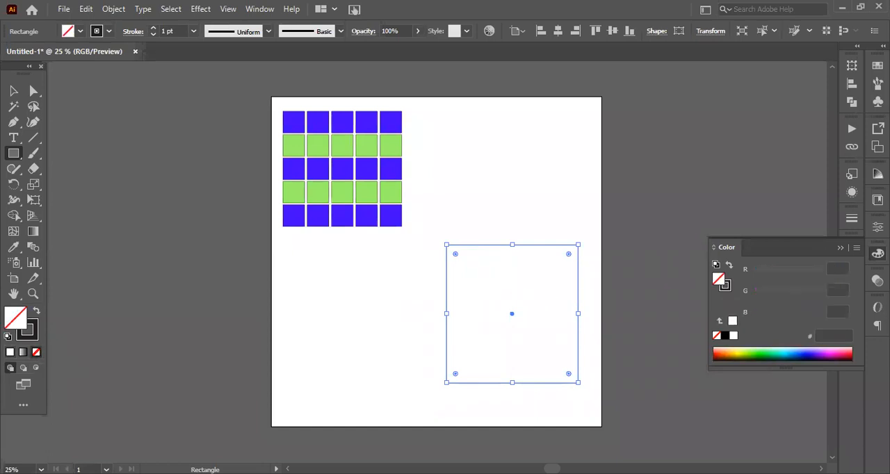
{"action": "left_click", "coordinate": [841, 248]}
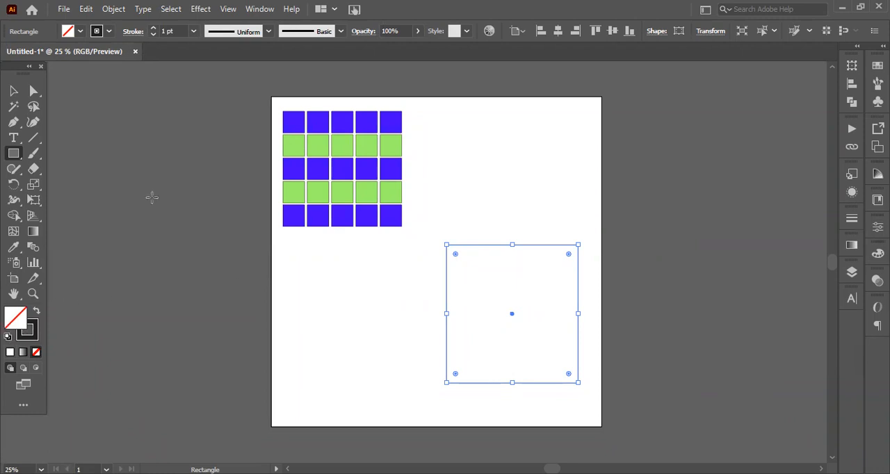
{"action": "left_click", "coordinate": [13, 91]}
{"action": "left_click_drag", "start_coordinate": [507, 318], "coordinate": [482, 265]}
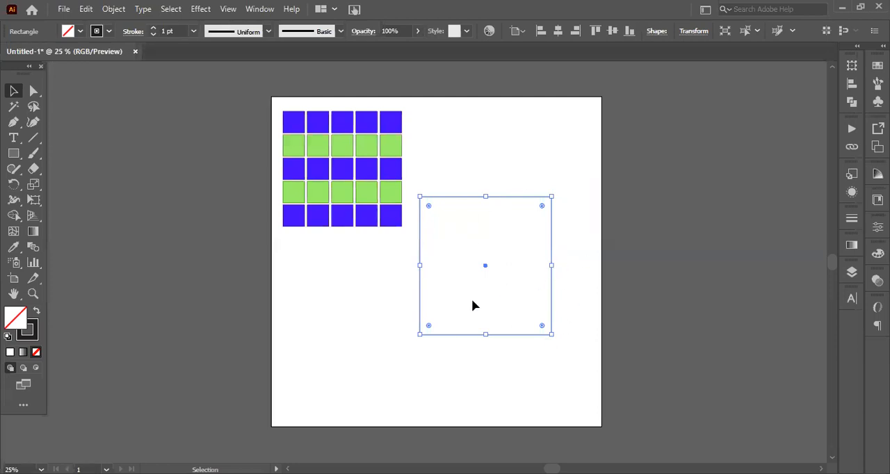
Make the rectangle's stroke active and increase its weight gradually to 51 pt
{"action": "left_click", "coordinate": [28, 329]}
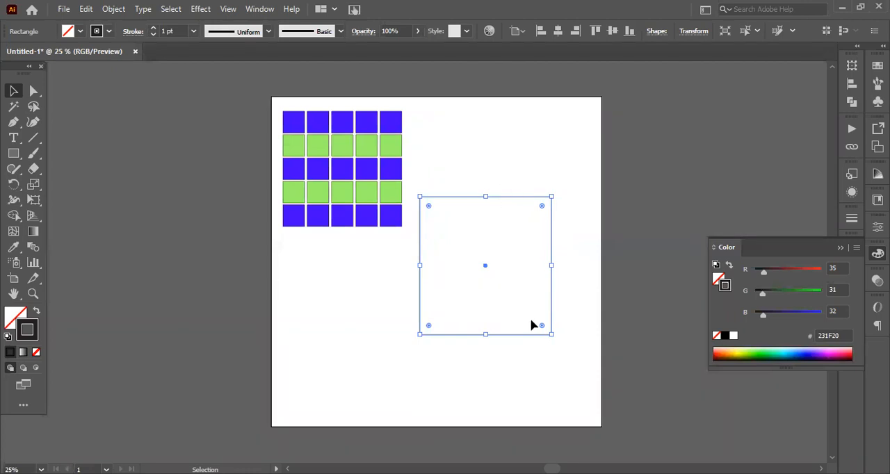
{"action": "left_click", "coordinate": [178, 30]}
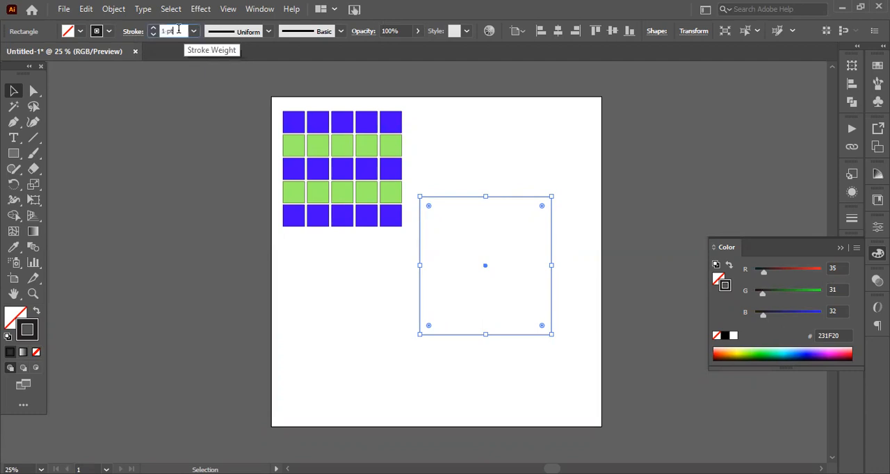
{"action": "key", "text": "Up"}
{"action": "key", "text": "Up"}
{"action": "key", "text": "Up"}
{"action": "key", "text": "Up"}
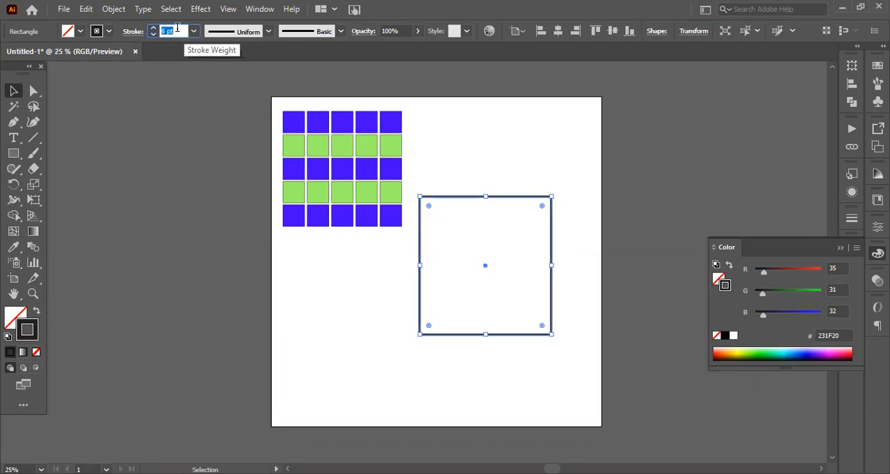
{"action": "key", "text": "Up"}
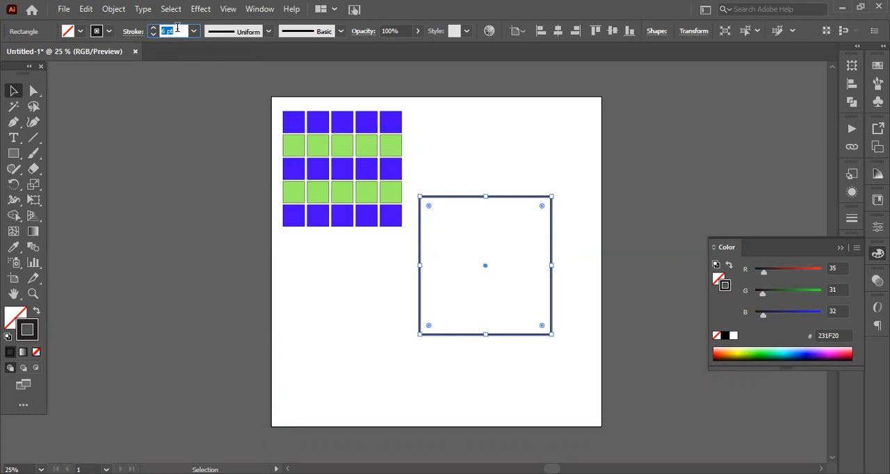
{"action": "key", "text": "Up"}
{"action": "key", "text": "Up"}
{"action": "key", "text": "Up"}
{"action": "key", "text": "Up"}
{"action": "key", "text": "Up"}
{"action": "key", "text": "Up"}
{"action": "key", "text": "Up"}
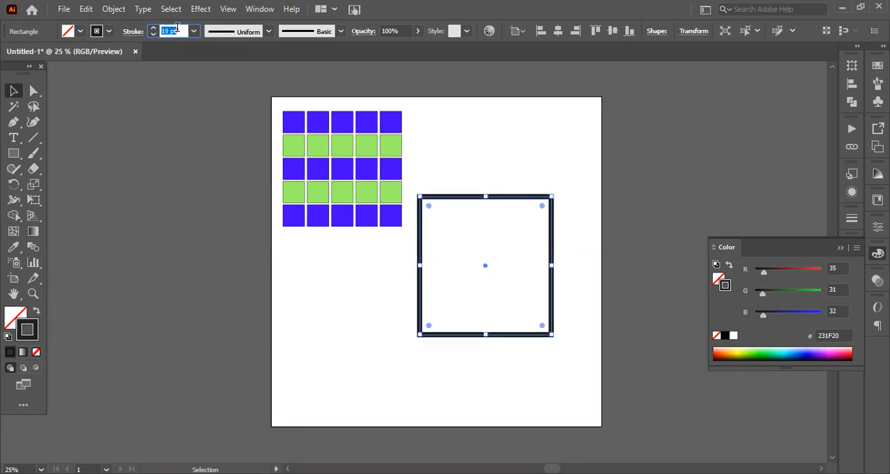
{"action": "key", "text": "Up"}
{"action": "key", "text": "Up"}
{"action": "key", "text": "Up"}
{"action": "key", "text": "Up"}
{"action": "key", "text": "Up"}
{"action": "key", "text": "Up"}
{"action": "key", "text": "Up"}
{"action": "key", "text": "Up"}
{"action": "key", "text": "Up"}
{"action": "key", "text": "Up"}
{"action": "key", "text": "Up"}
{"action": "key", "text": "Up"}
{"action": "key", "text": "Up"}
{"action": "key", "text": "Up"}
{"action": "key", "text": "Up"}
{"action": "key", "text": "Up"}
{"action": "key", "text": "Up"}
{"action": "key", "text": "Up"}
{"action": "key", "text": "Up"}
{"action": "key", "text": "Up"}
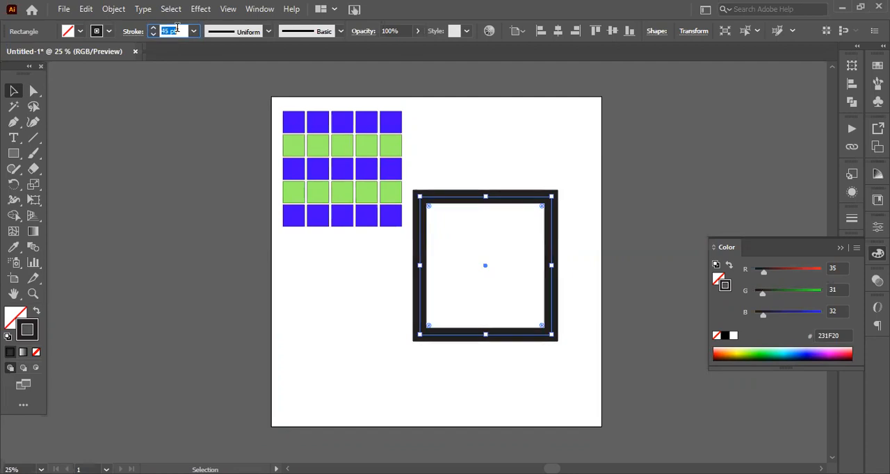
{"action": "key", "text": "Up"}
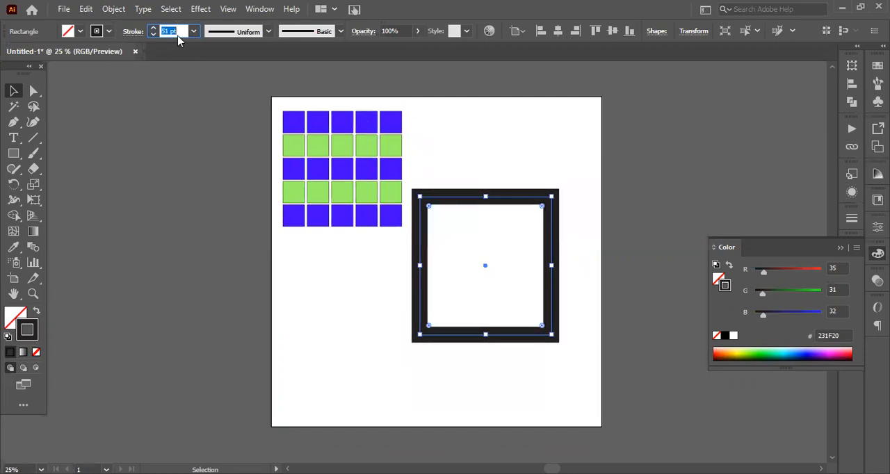
Reduce the rectangle's stroke weight gradually to 23 pt
{"action": "key", "text": "Down"}
{"action": "key", "text": "Down"}
{"action": "key", "text": "Down"}
{"action": "key", "text": "Down"}
{"action": "key", "text": "Down"}
{"action": "key", "text": "Down"}
{"action": "key", "text": "Down"}
{"action": "key", "text": "Down"}
{"action": "key", "text": "Down"}
{"action": "key", "text": "Down"}
{"action": "key", "text": "Down"}
{"action": "key", "text": "Down"}
{"action": "key", "text": "Down"}
{"action": "key", "text": "Down"}
{"action": "key", "text": "Down"}
{"action": "key", "text": "Down"}
{"action": "key", "text": "Down"}
{"action": "key", "text": "Down"}
{"action": "key", "text": "Down"}
{"action": "key", "text": "Down"}
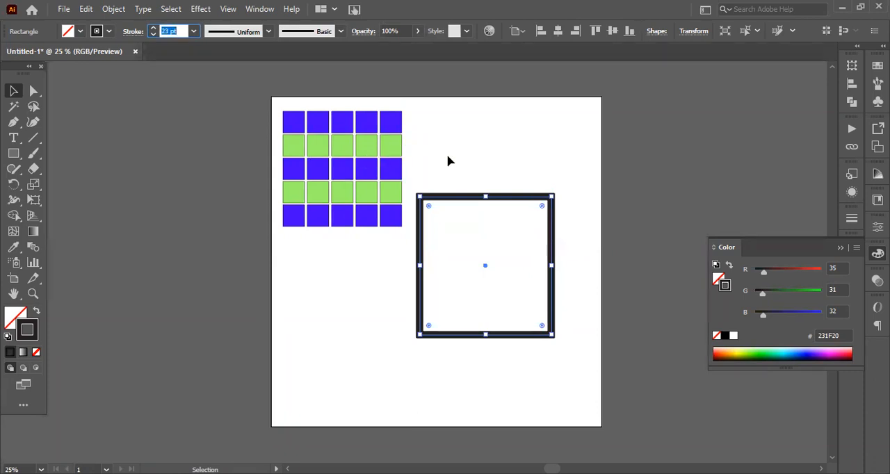
{"action": "left_click_drag", "start_coordinate": [461, 171], "coordinate": [472, 210]}
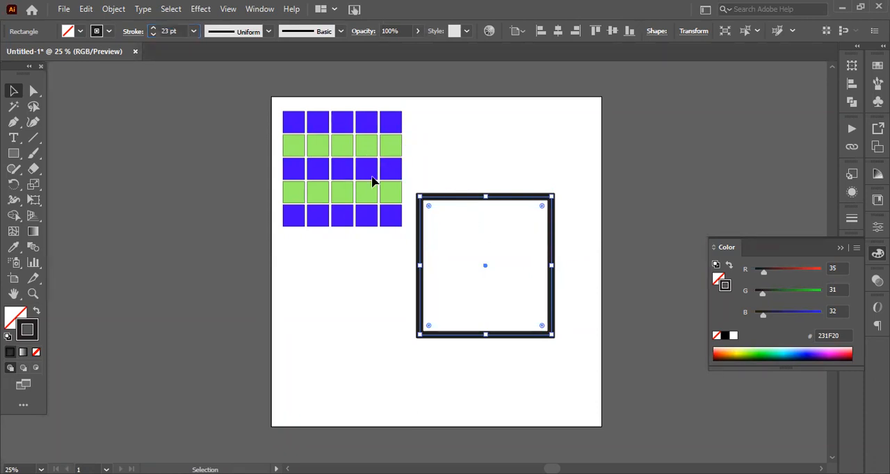
Try the preset stroke weights 100 pt and 4 pt on the rectangle
{"action": "left_click", "coordinate": [193, 31]}
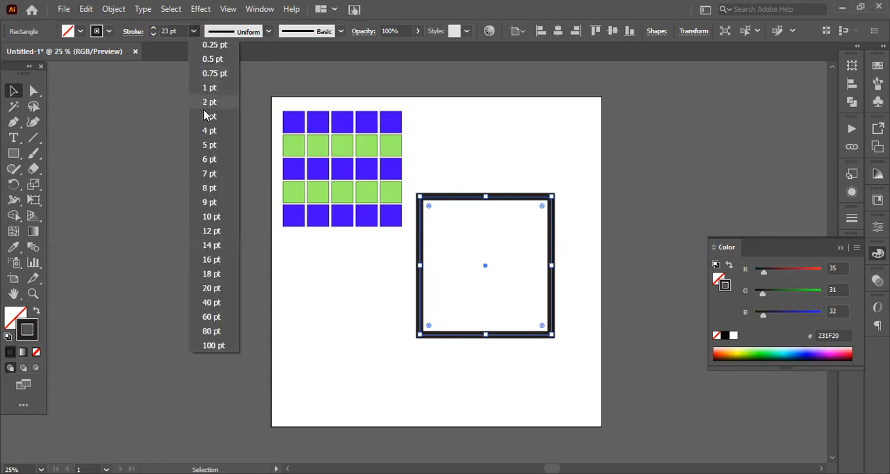
{"action": "left_click", "coordinate": [212, 345]}
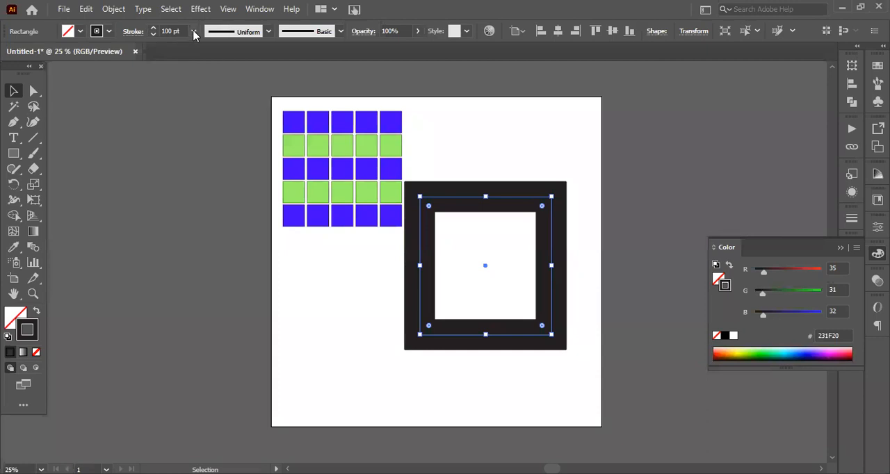
{"action": "left_click", "coordinate": [194, 32]}
{"action": "left_click", "coordinate": [201, 133]}
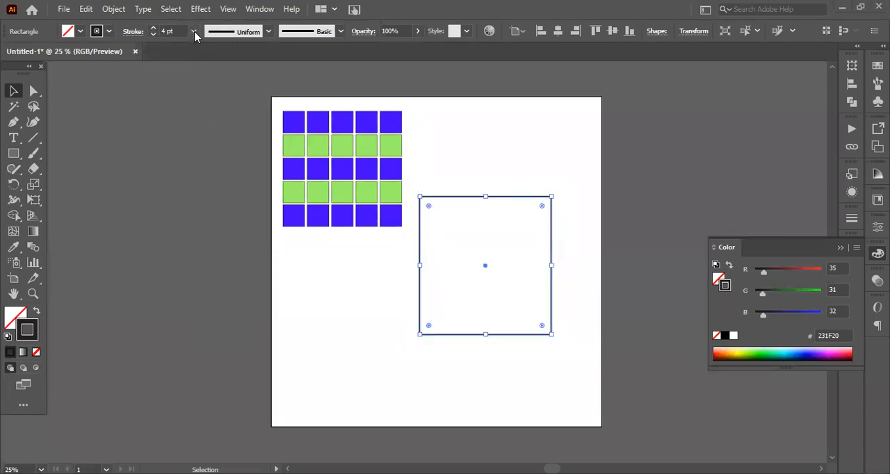
Set the rectangle's stroke weight to 7 pt and move it slightly down the artboard
{"action": "left_click", "coordinate": [194, 32]}
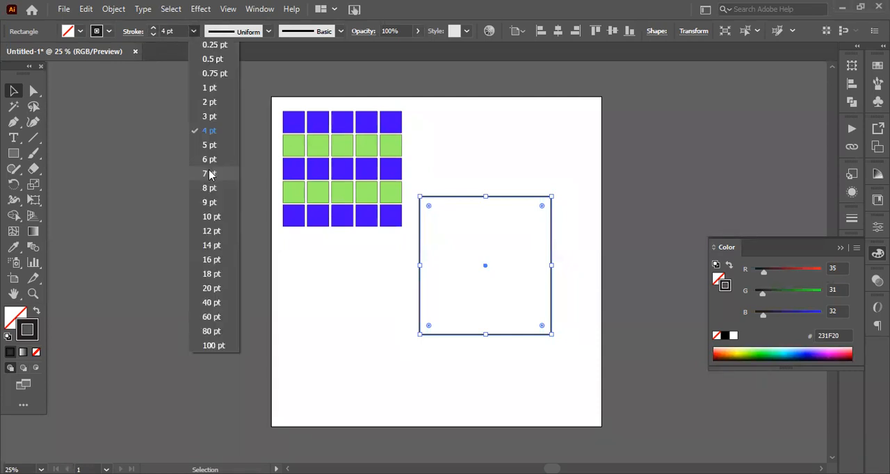
{"action": "left_click", "coordinate": [210, 174]}
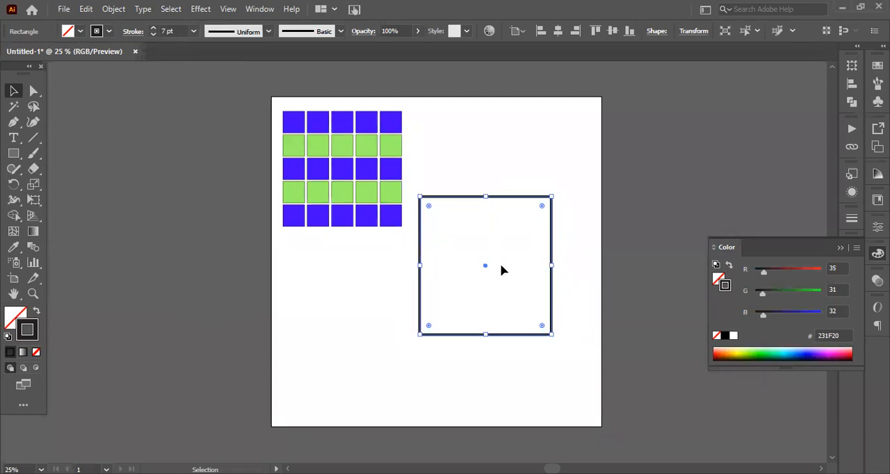
{"action": "left_click_drag", "start_coordinate": [487, 272], "coordinate": [481, 303]}
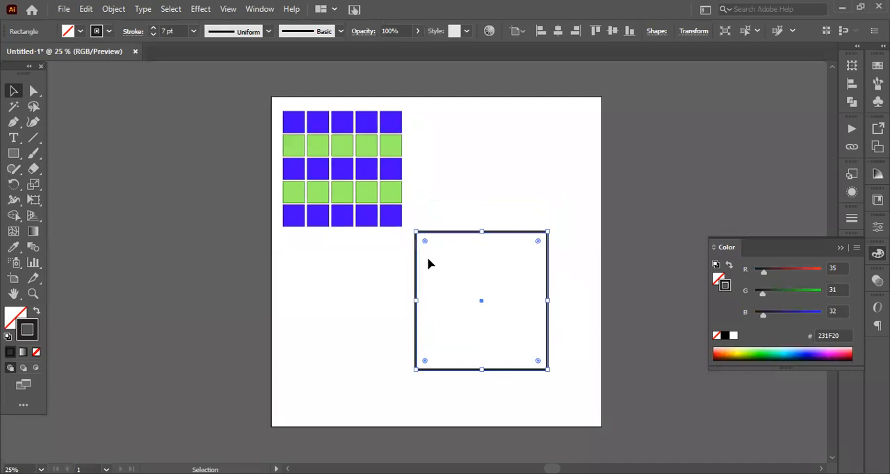
Look at the stroke options and examine the rectangle's upper-right corner up close
{"action": "left_click", "coordinate": [134, 31]}
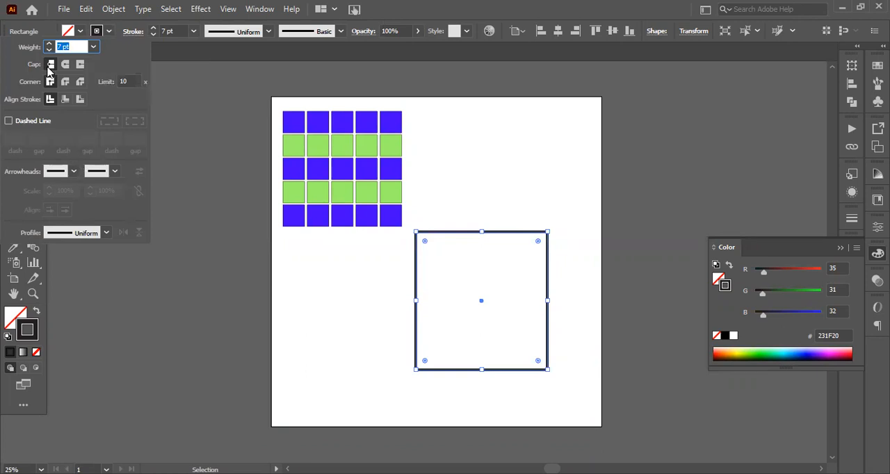
{"action": "left_click", "coordinate": [586, 212]}
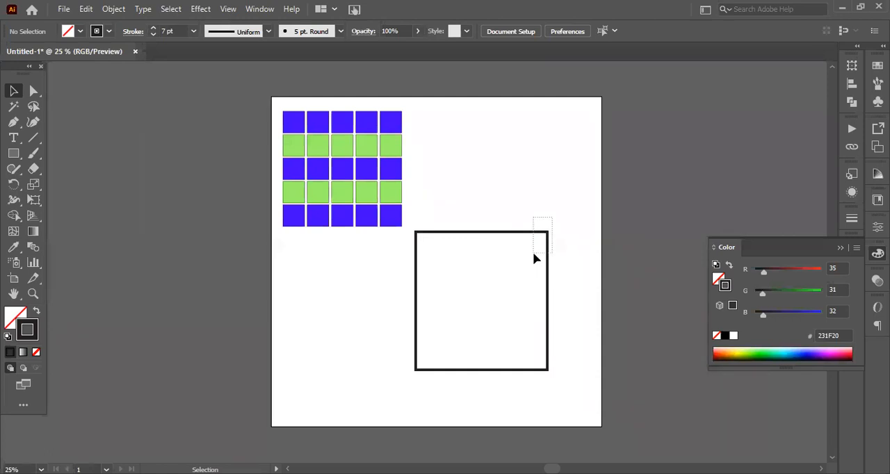
{"action": "left_click_drag", "start_coordinate": [534, 256], "coordinate": [536, 257]}
{"action": "scroll", "coordinate": [567, 229], "scroll_direction": "up", "scroll_amount": 1}
{"action": "left_click", "coordinate": [560, 252]}
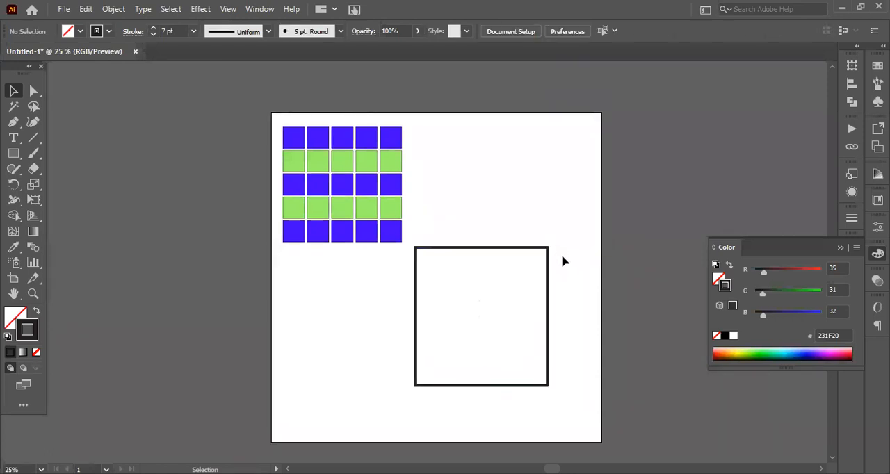
{"action": "scroll", "coordinate": [561, 256], "scroll_direction": "up", "scroll_amount": 2}
{"action": "scroll", "coordinate": [561, 256], "scroll_direction": "down", "scroll_amount": 2}
{"action": "scroll", "coordinate": [480, 298], "scroll_direction": "up", "scroll_amount": 2}
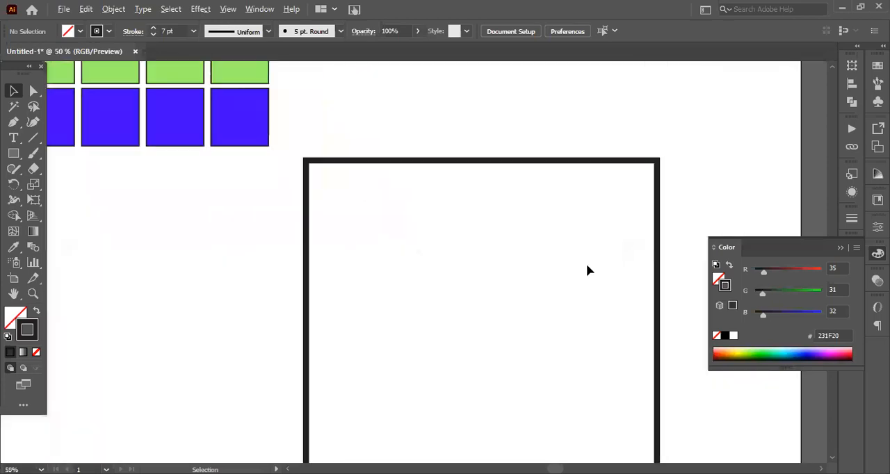
{"action": "scroll", "coordinate": [630, 244], "scroll_direction": "up", "scroll_amount": 1}
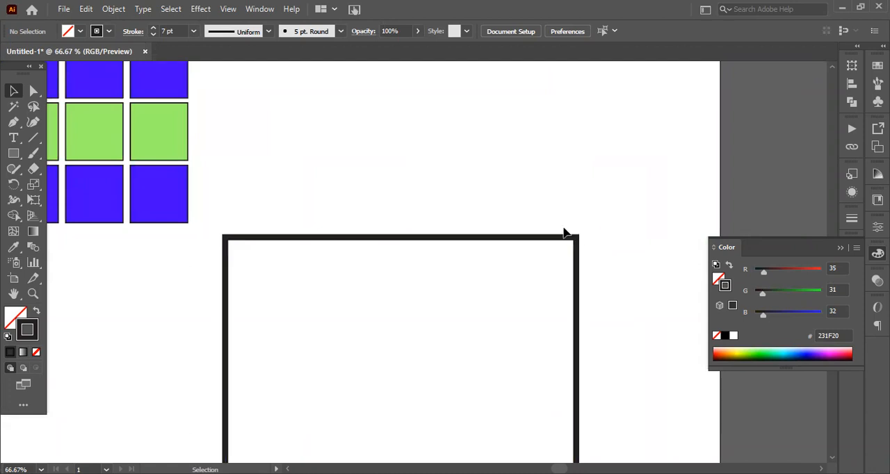
Apply a round cap to the large rectangle's stroke
{"action": "left_click", "coordinate": [132, 31]}
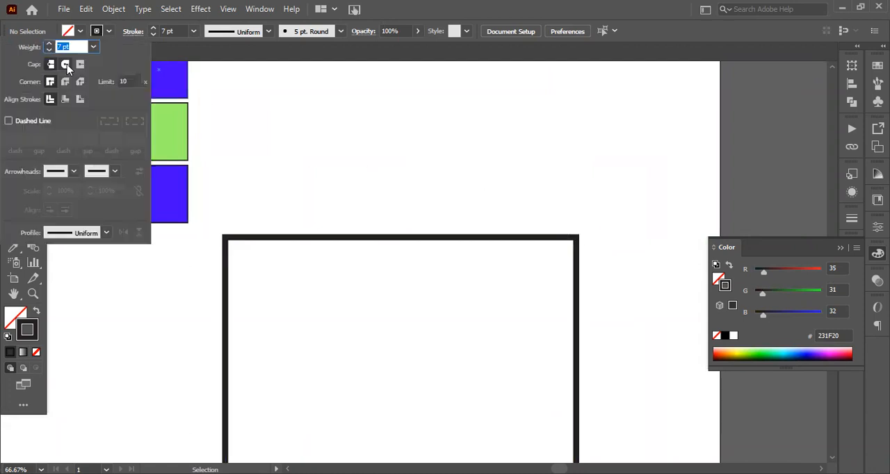
{"action": "left_click", "coordinate": [67, 64]}
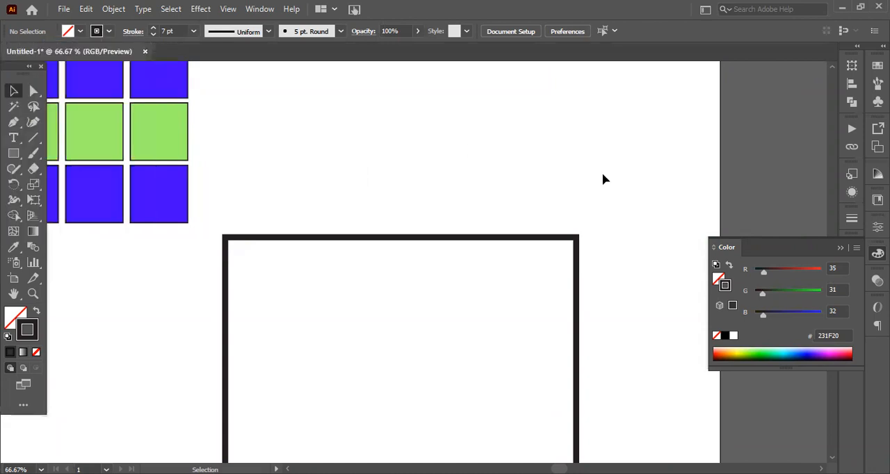
{"action": "left_click_drag", "start_coordinate": [603, 179], "coordinate": [532, 265]}
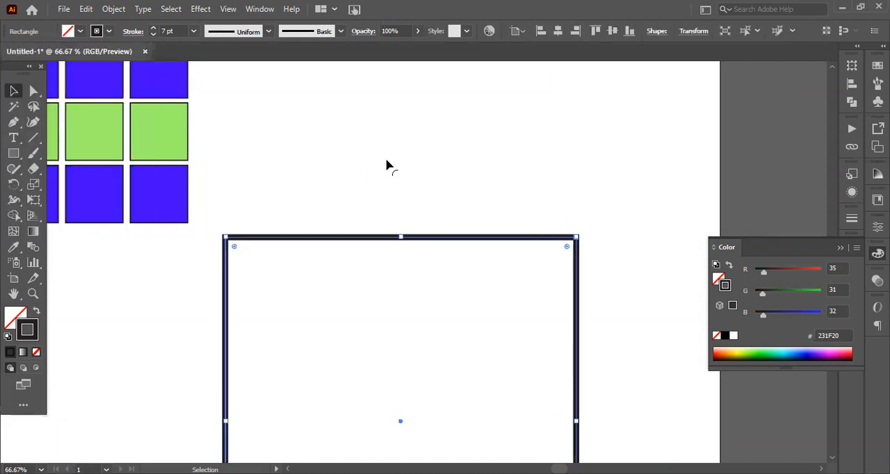
{"action": "left_click", "coordinate": [134, 32]}
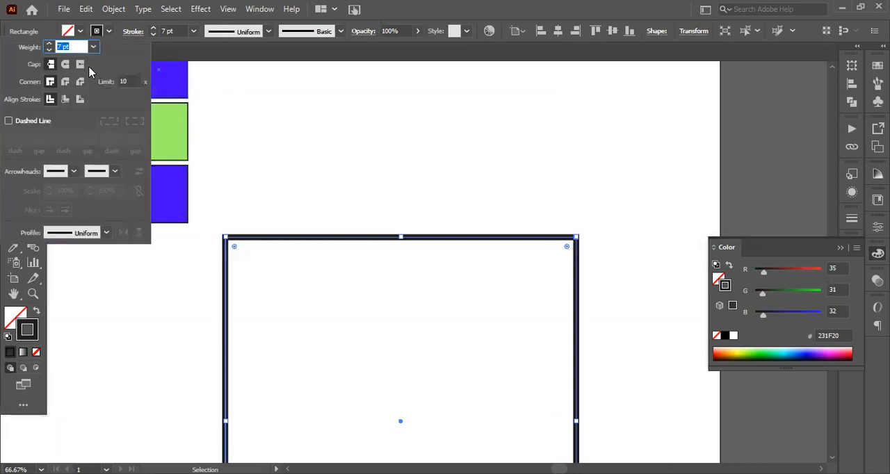
{"action": "left_click", "coordinate": [65, 64]}
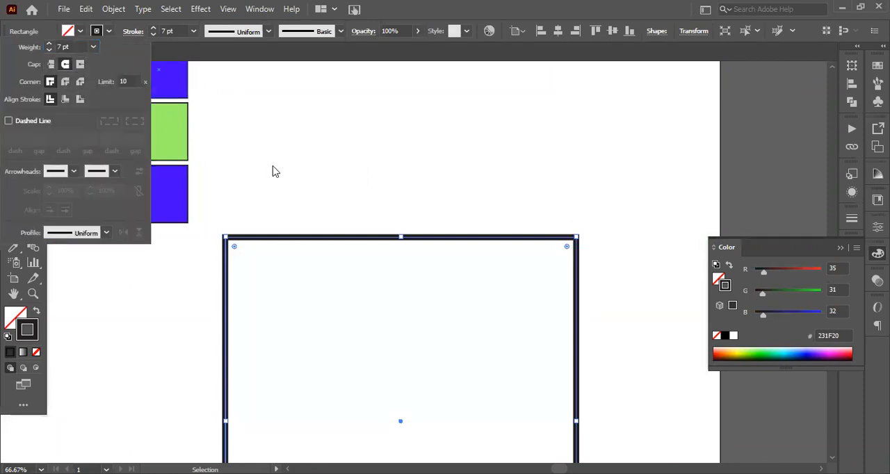
{"action": "left_click", "coordinate": [274, 172]}
{"action": "left_click_drag", "start_coordinate": [547, 260], "coordinate": [545, 261]}
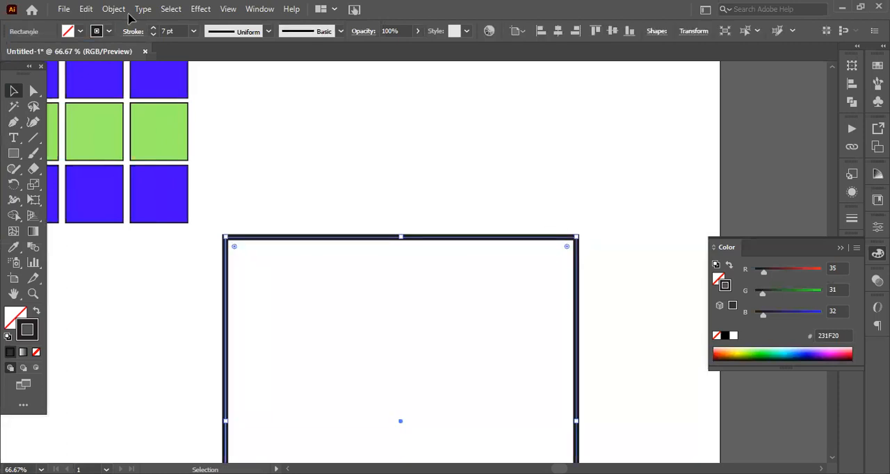
Give the rectangle's stroke a bevel join and align it to the outside of the path
{"action": "left_click", "coordinate": [132, 32]}
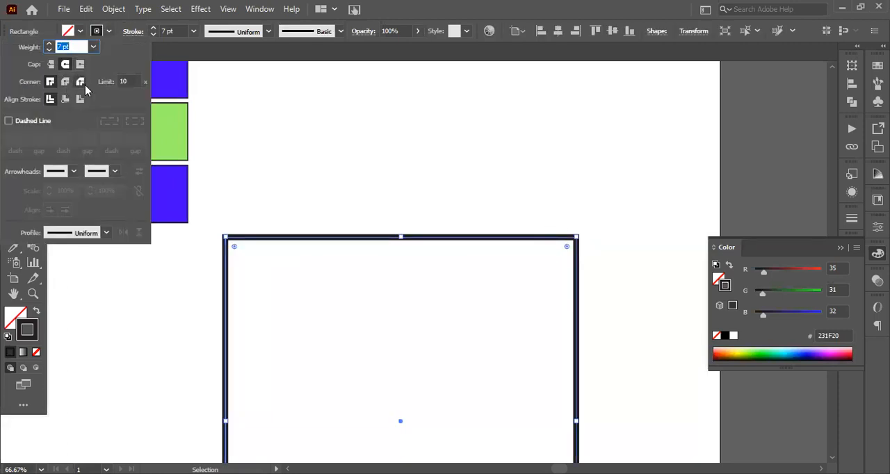
{"action": "left_click", "coordinate": [81, 82]}
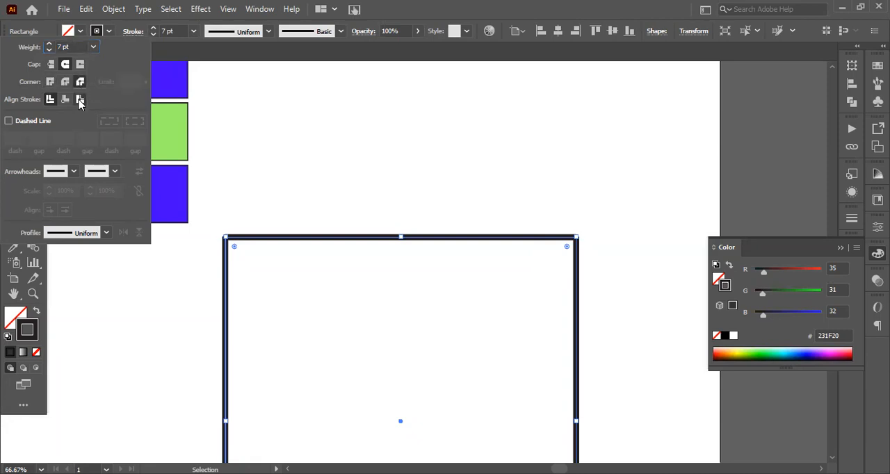
{"action": "left_click", "coordinate": [80, 101]}
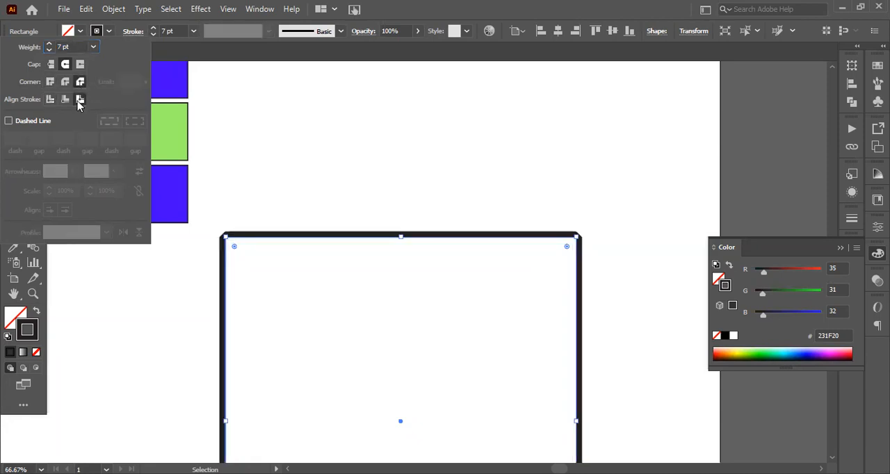
{"action": "left_click", "coordinate": [541, 193]}
{"action": "scroll", "coordinate": [582, 228], "scroll_direction": "up", "scroll_amount": 3}
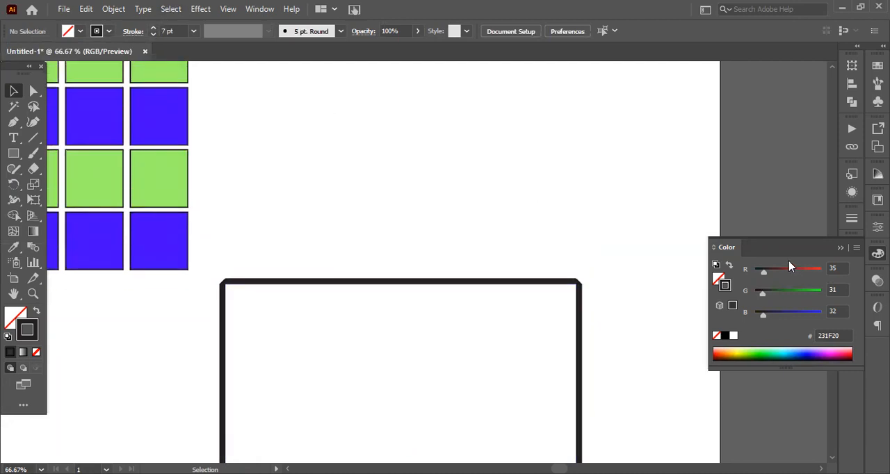
Turn the large rectangle's stroke into a dashed line
{"action": "left_click", "coordinate": [536, 282]}
{"action": "left_click", "coordinate": [135, 31]}
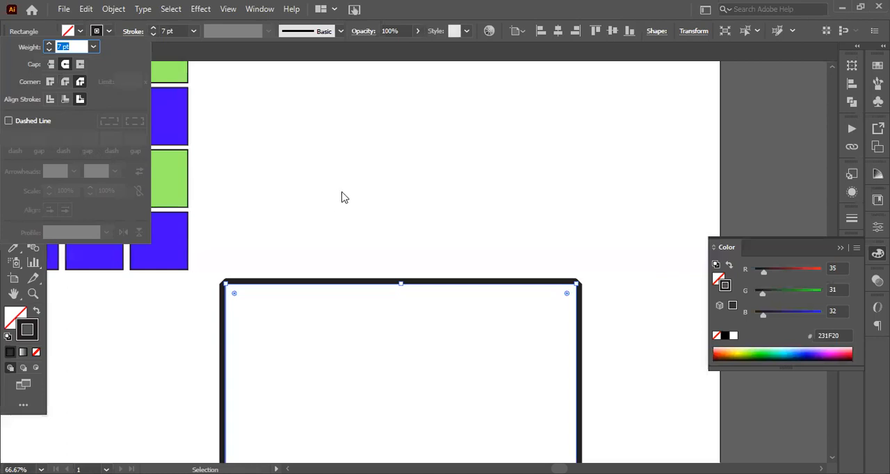
{"action": "key", "text": "BackSpace"}
{"action": "left_click", "coordinate": [431, 195]}
{"action": "mouse_move", "coordinate": [430, 238]}
{"action": "left_mouse_down"}
{"action": "mouse_move", "coordinate": [435, 178]}
{"action": "mouse_move", "coordinate": [440, 190]}
{"action": "left_mouse_up"}
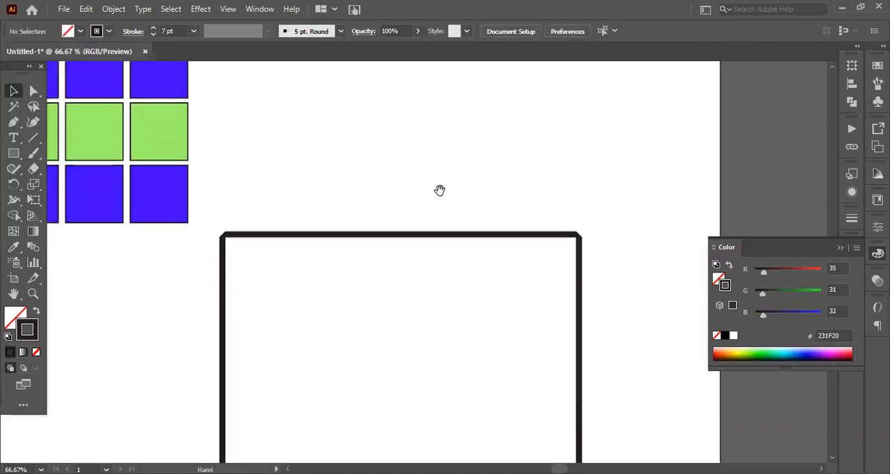
{"action": "left_click", "coordinate": [138, 32]}
{"action": "left_click_drag", "start_coordinate": [614, 126], "coordinate": [441, 310]}
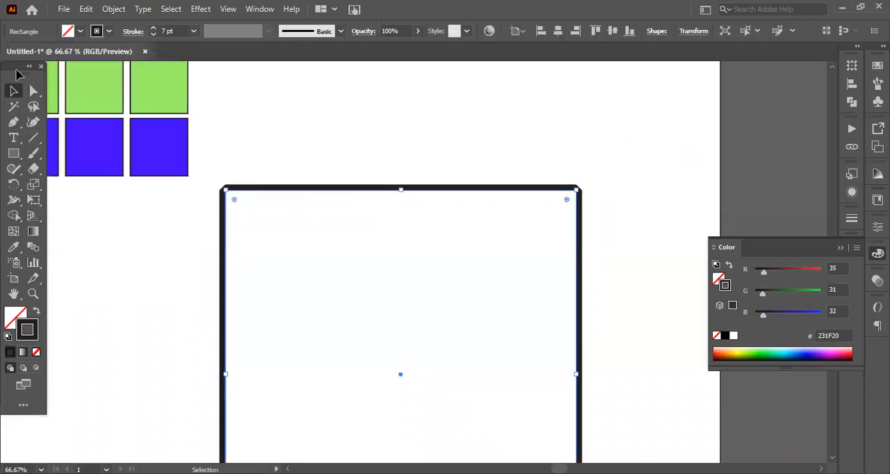
{"action": "left_click", "coordinate": [141, 33]}
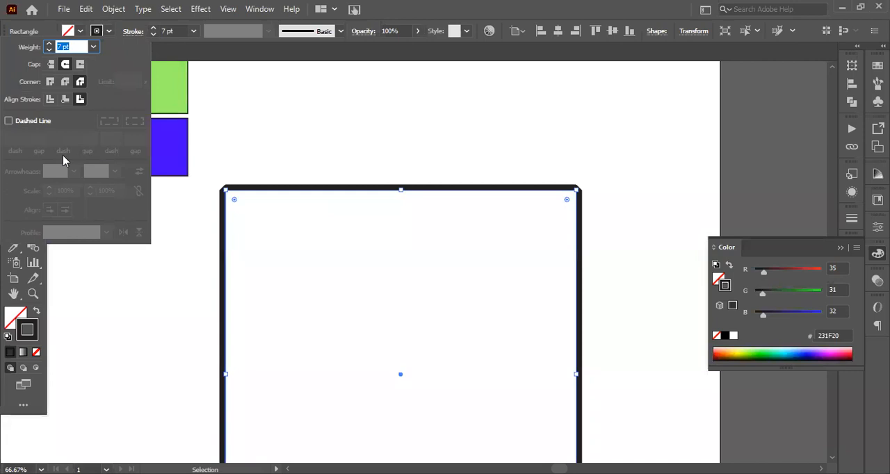
{"action": "left_click", "coordinate": [9, 122]}
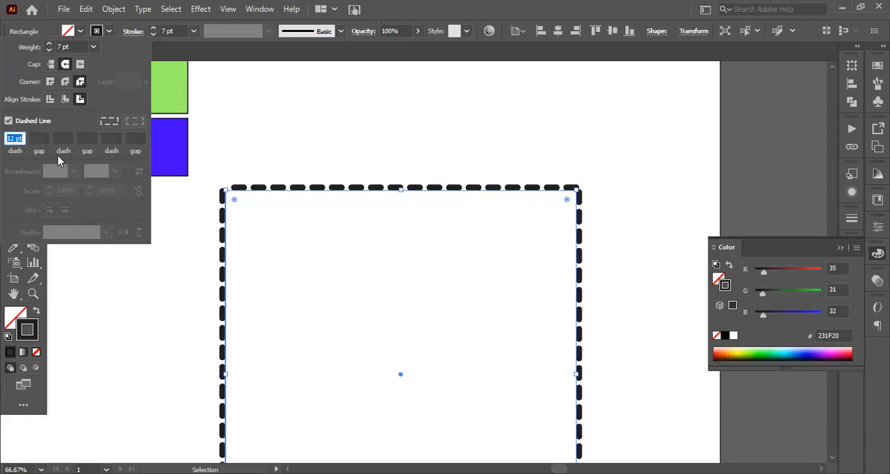
Try different dash lengths on the rectangle's dashed stroke, increasing the dash to 45 pt
{"action": "left_click", "coordinate": [44, 139]}
{"action": "key", "text": "Tab"}
{"action": "key", "text": "Tab"}
{"action": "left_click", "coordinate": [138, 140]}
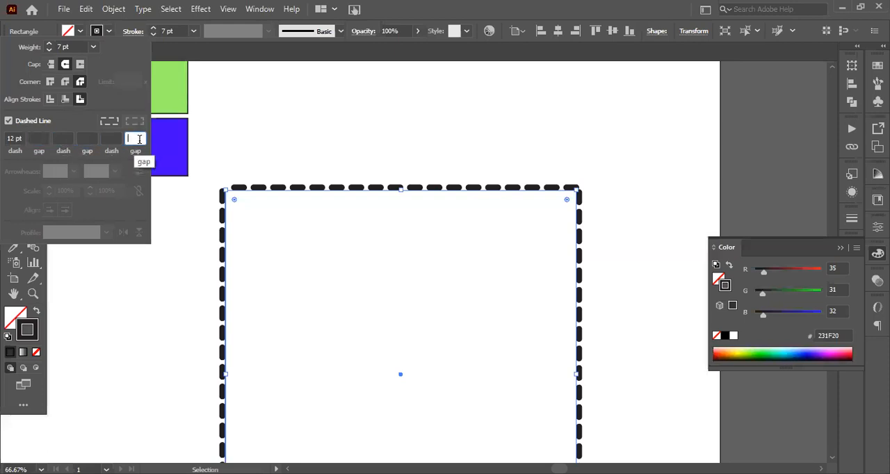
{"action": "left_click", "coordinate": [19, 139]}
{"action": "scroll", "coordinate": [19, 139], "scroll_direction": "down", "scroll_amount": 7}
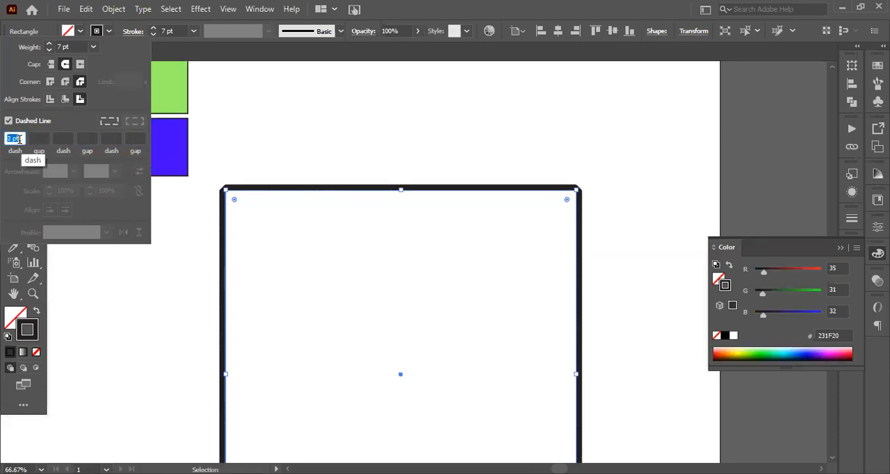
{"action": "scroll", "coordinate": [20, 139], "scroll_direction": "up", "scroll_amount": 18}
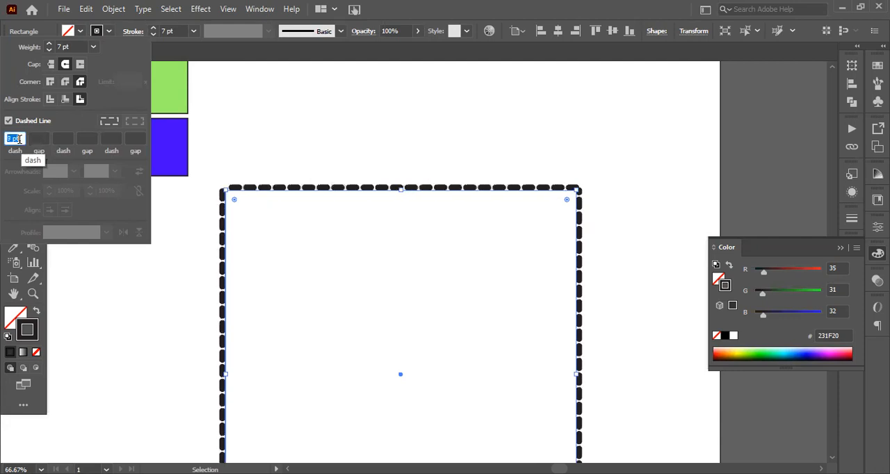
{"action": "scroll", "coordinate": [20, 139], "scroll_direction": "up", "scroll_amount": 20}
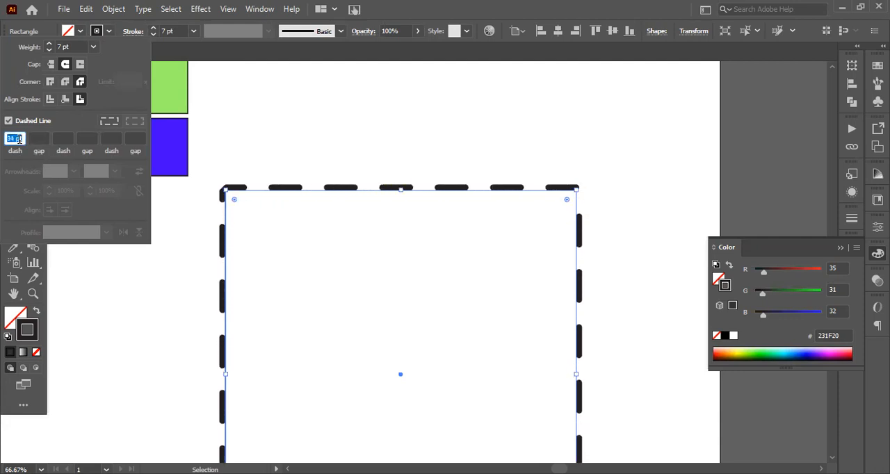
Clear the first gap value and set the stroke's dash length to 36 pt
{"action": "left_click", "coordinate": [35, 138]}
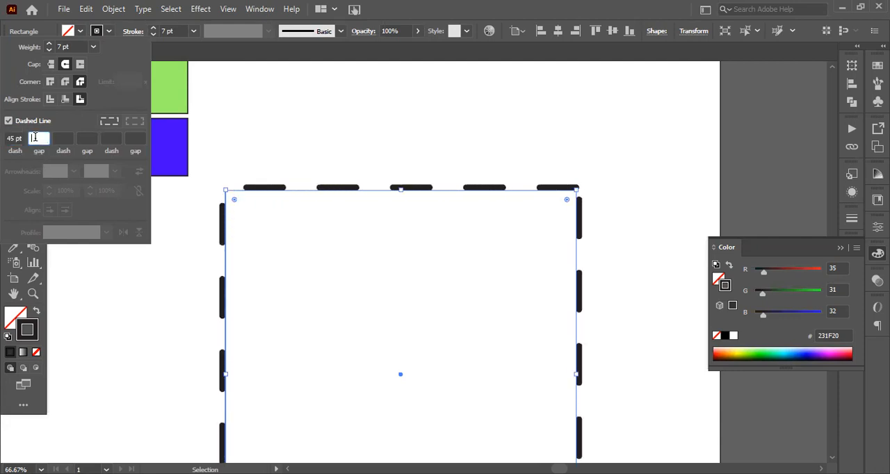
{"action": "scroll", "coordinate": [36, 138], "scroll_direction": "up", "scroll_amount": 1}
{"action": "key", "text": "BackSpace"}
{"action": "left_click", "coordinate": [9, 137]}
{"action": "scroll", "coordinate": [10, 137], "scroll_direction": "down", "scroll_amount": 9}
Vary the gap between the dashes of the rectangle's stroke, trying lengths between 1 pt and 58 pt
{"action": "left_click", "coordinate": [46, 137]}
{"action": "scroll", "coordinate": [46, 137], "scroll_direction": "up", "scroll_amount": 1}
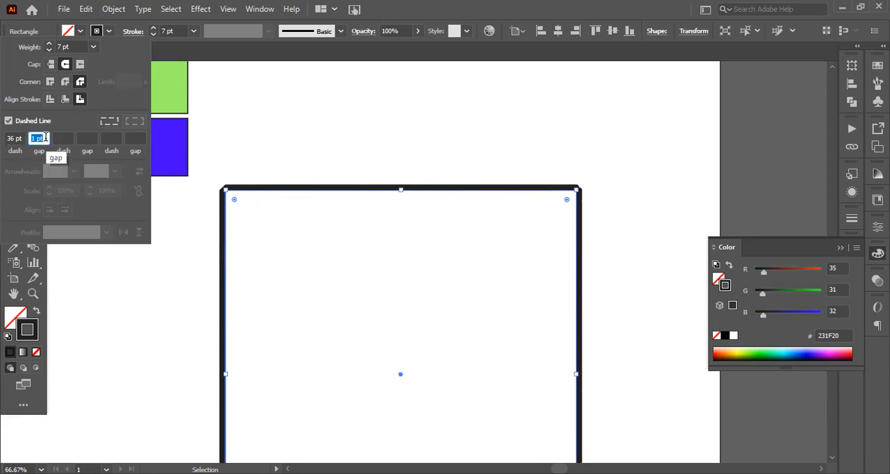
{"action": "scroll", "coordinate": [45, 137], "scroll_direction": "up", "scroll_amount": 15}
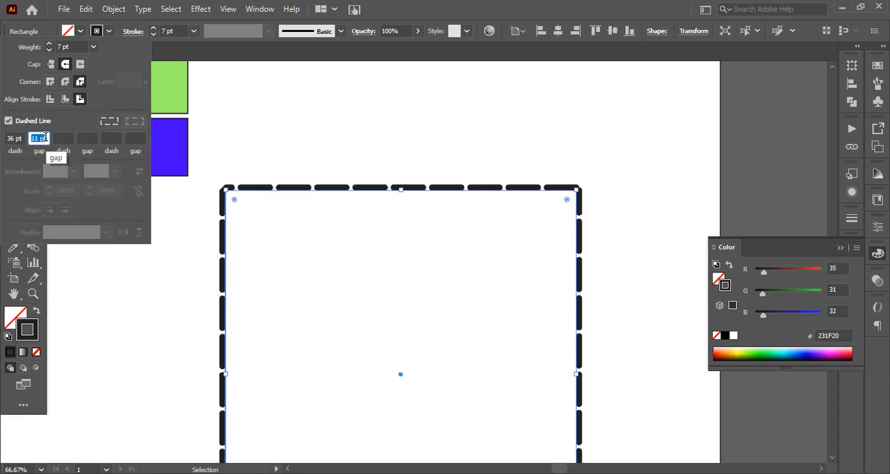
{"action": "scroll", "coordinate": [45, 137], "scroll_direction": "up", "scroll_amount": 20}
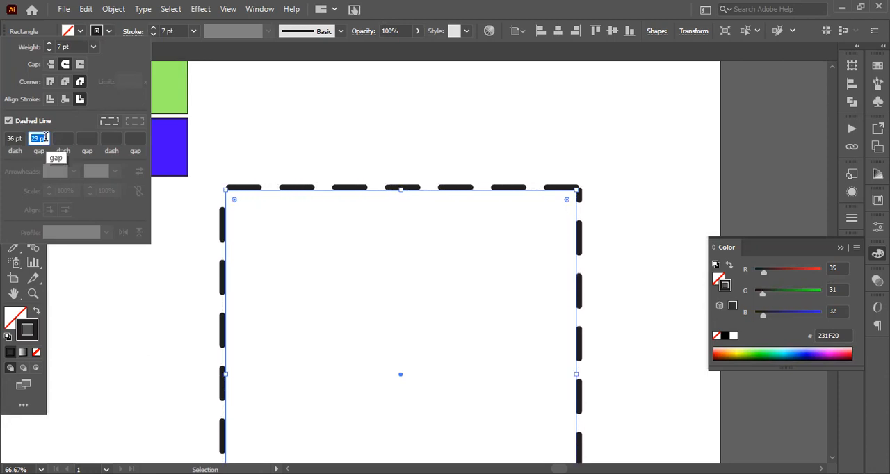
{"action": "scroll", "coordinate": [44, 137], "scroll_direction": "up", "scroll_amount": 20}
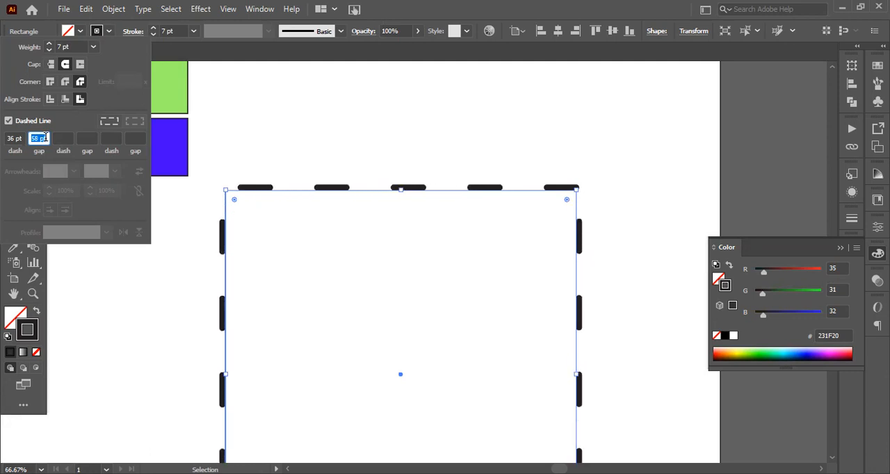
{"action": "scroll", "coordinate": [44, 137], "scroll_direction": "down", "scroll_amount": 20}
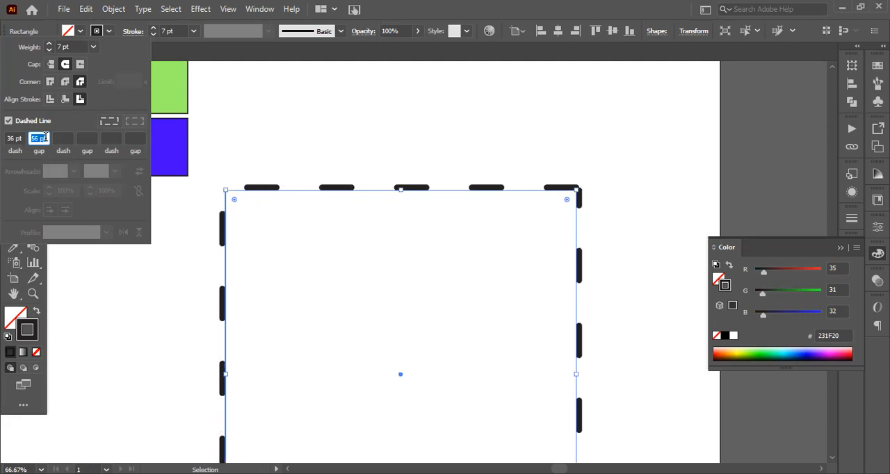
{"action": "scroll", "coordinate": [44, 137], "scroll_direction": "down", "scroll_amount": 20}
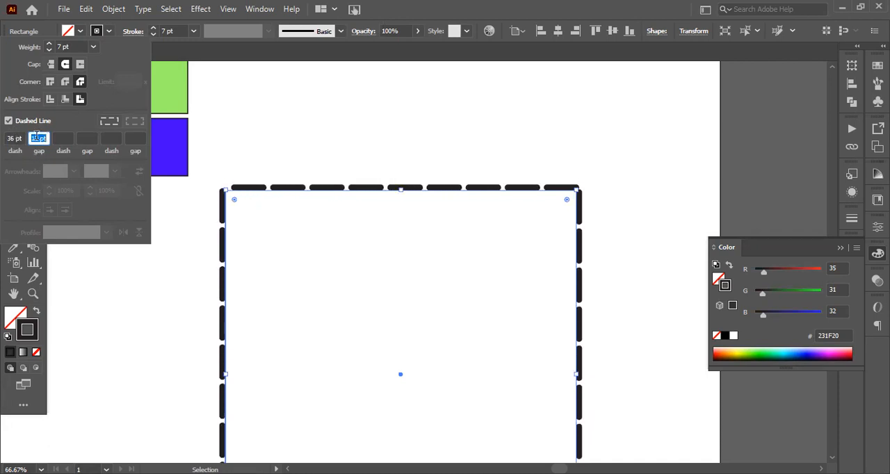
{"action": "left_click", "coordinate": [132, 35]}
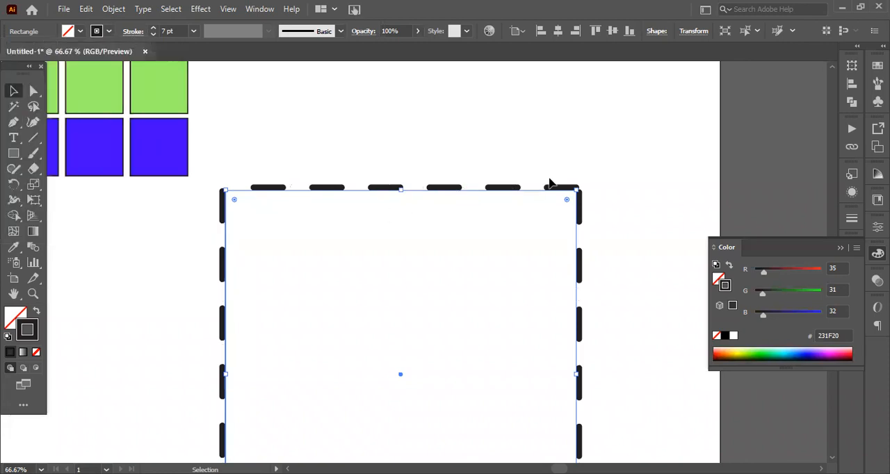
Fill the dashed rectangle with bright blue, hex 0037FF
{"action": "scroll", "coordinate": [523, 206], "scroll_direction": "down", "scroll_amount": 4, "text": "alt"}
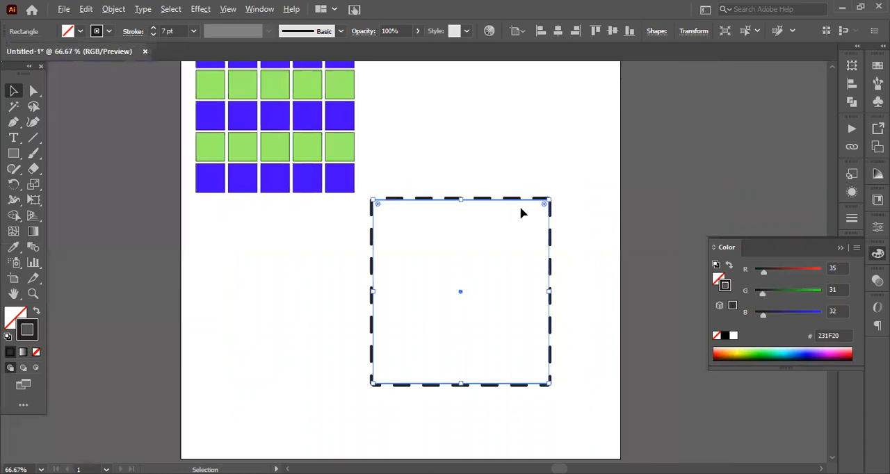
{"action": "scroll", "coordinate": [550, 229], "scroll_direction": "up", "scroll_amount": 1, "text": "alt"}
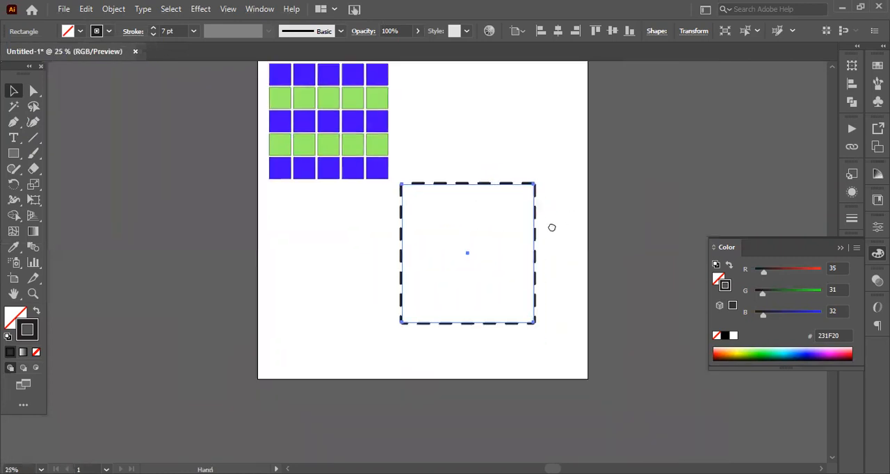
{"action": "left_click_drag", "start_coordinate": [538, 131], "coordinate": [327, 345]}
{"action": "left_click", "coordinate": [571, 252]}
{"action": "left_click_drag", "start_coordinate": [569, 239], "coordinate": [310, 285]}
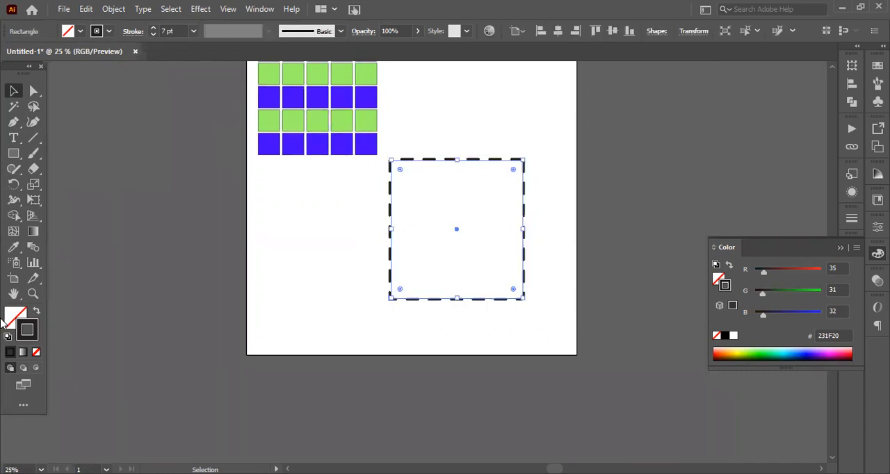
{"action": "left_click", "coordinate": [18, 316]}
{"action": "double_click", "coordinate": [19, 316]}
{"action": "left_click", "coordinate": [383, 207]}
{"action": "left_click", "coordinate": [460, 217]}
{"action": "left_click", "coordinate": [417, 185]}
{"action": "left_click_drag", "start_coordinate": [449, 146], "coordinate": [452, 147]}
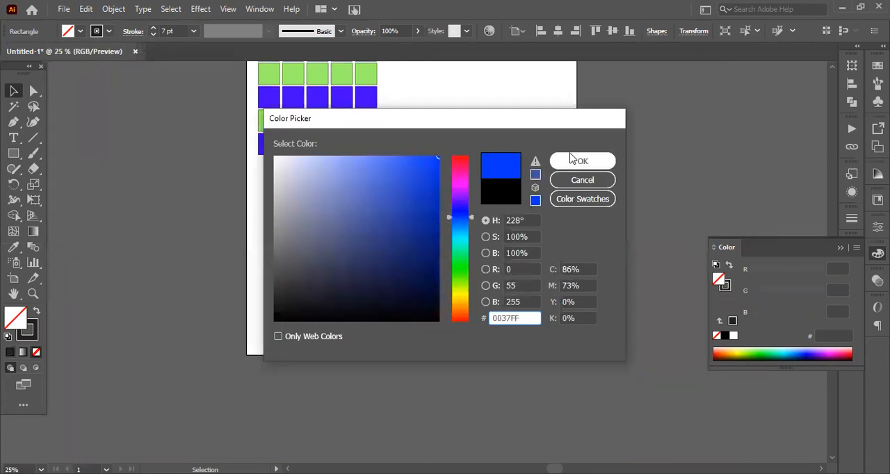
{"action": "left_click", "coordinate": [574, 162]}
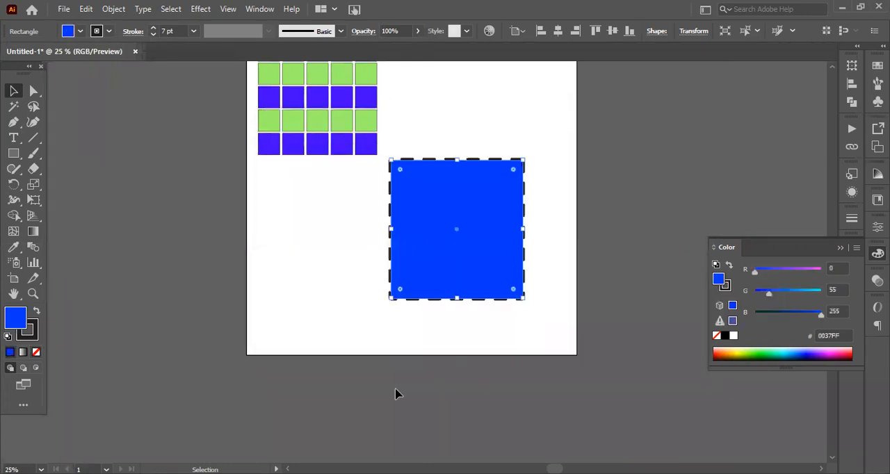
Move the blue rectangle to below the grid of squares and remove its stroke
{"action": "left_click_drag", "start_coordinate": [501, 278], "coordinate": [395, 307]}
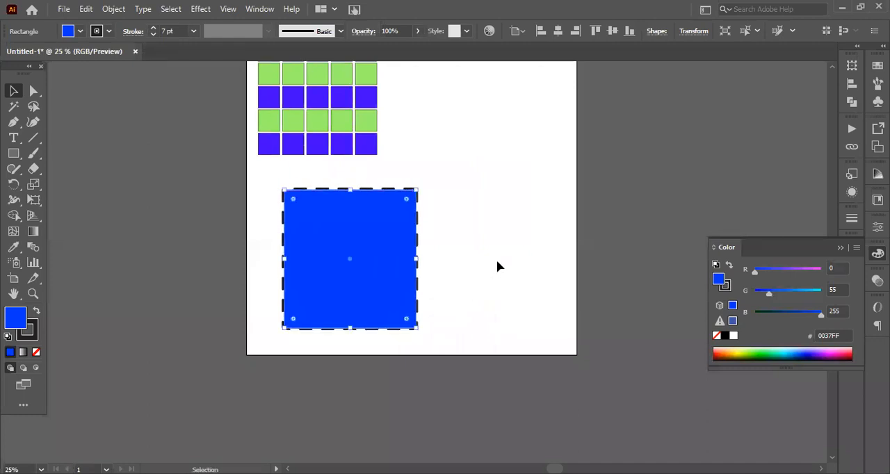
{"action": "left_click", "coordinate": [508, 240]}
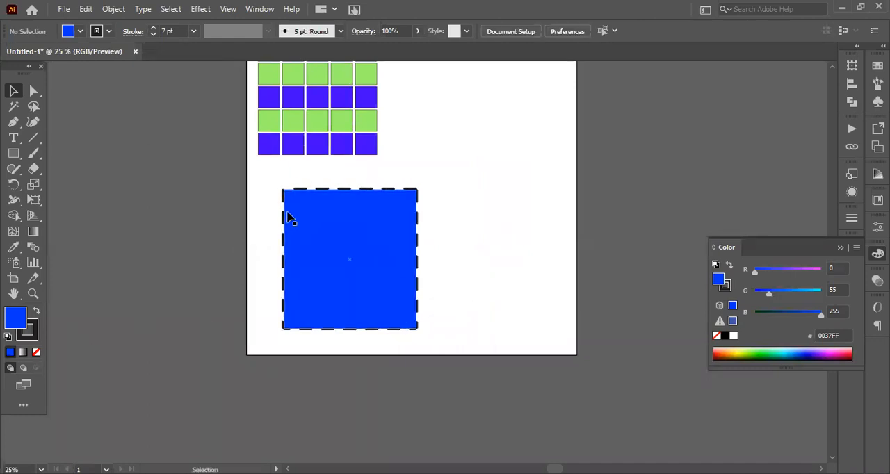
{"action": "left_click_drag", "start_coordinate": [272, 179], "coordinate": [431, 291]}
{"action": "left_click", "coordinate": [28, 329]}
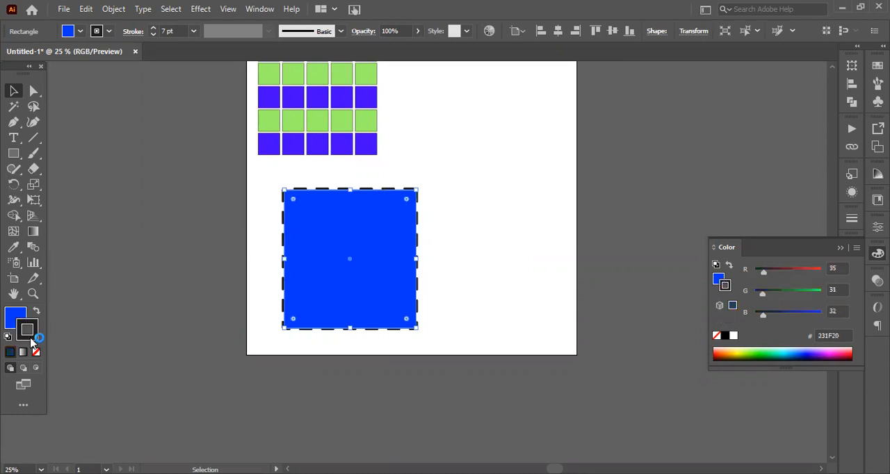
{"action": "left_click", "coordinate": [37, 353]}
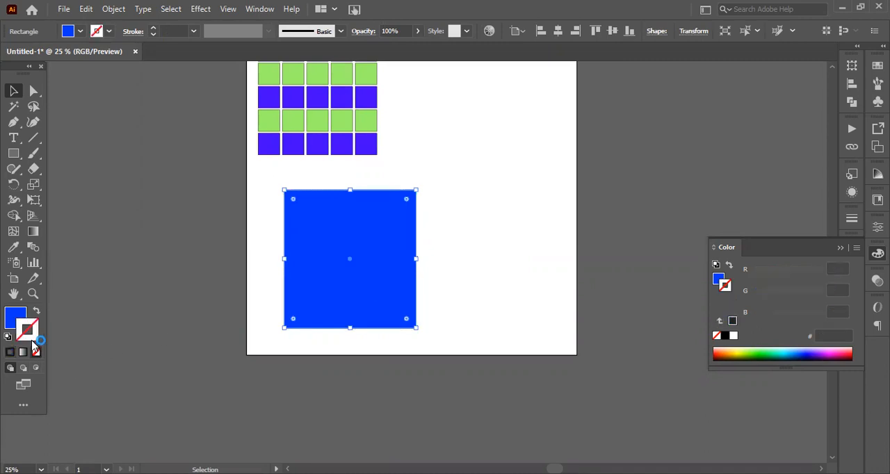
Remove the rectangle's fill and reselect the invisible shape by drawing a selection marquee across its area
{"action": "left_click", "coordinate": [14, 317]}
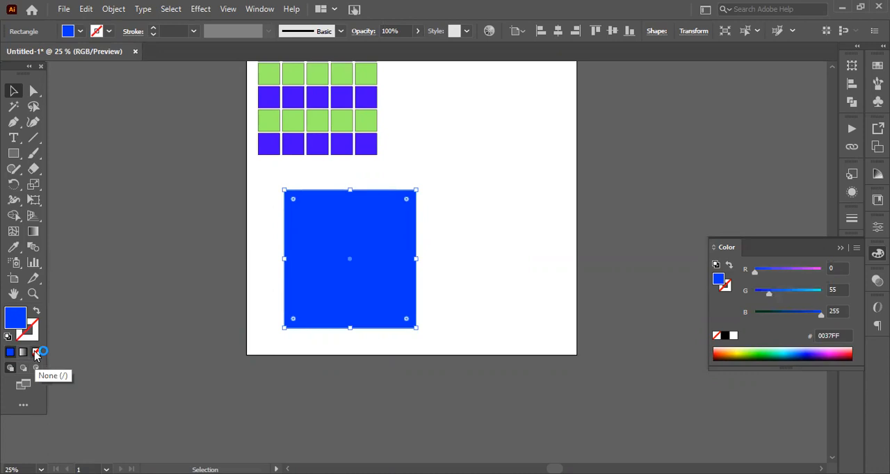
{"action": "left_click", "coordinate": [37, 353]}
{"action": "left_click", "coordinate": [473, 208]}
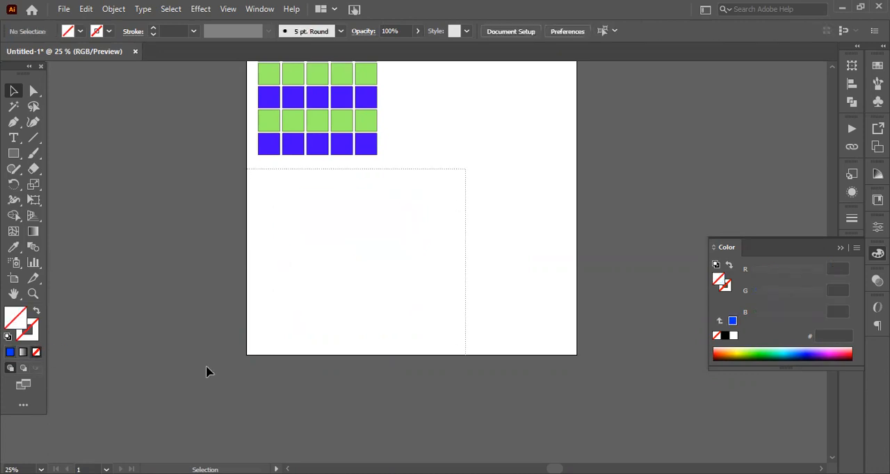
{"action": "left_click_drag", "start_coordinate": [206, 369], "coordinate": [374, 272]}
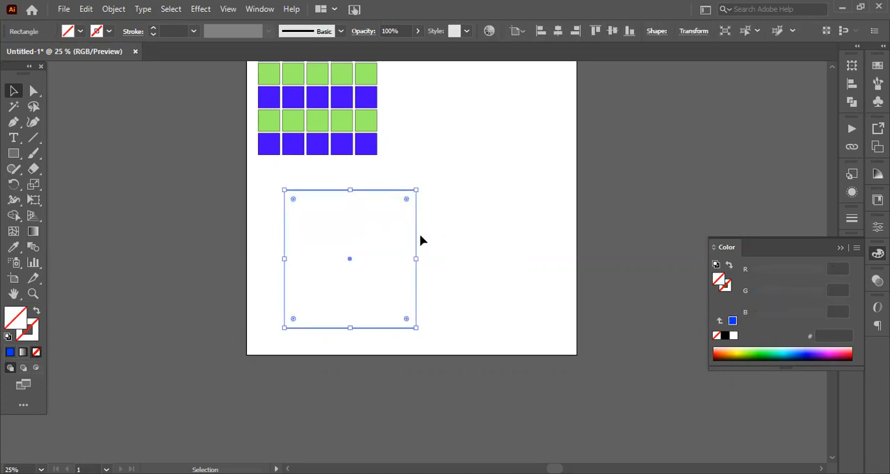
{"action": "left_click", "coordinate": [481, 215]}
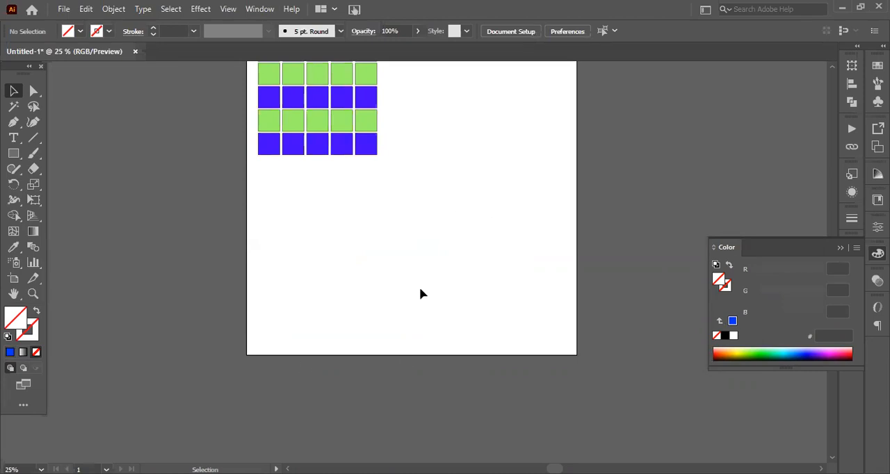
{"action": "left_click_drag", "start_coordinate": [496, 192], "coordinate": [215, 323]}
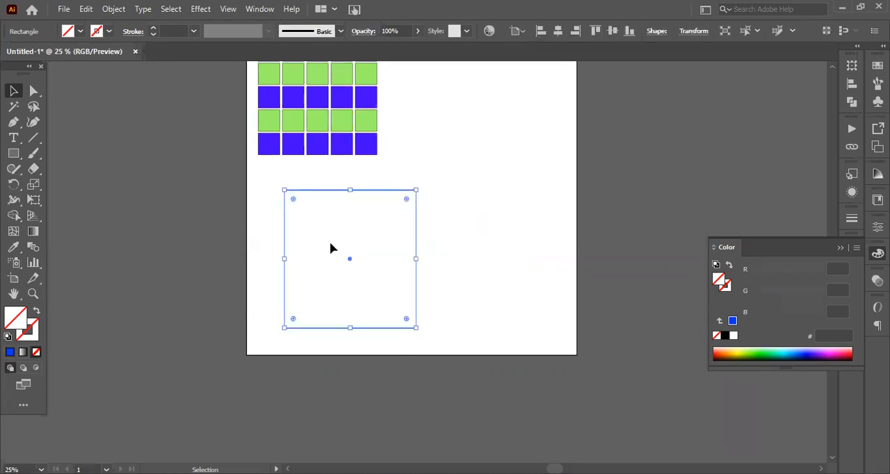
Move the invisible rectangle to the right on the artboard and fill it with dark red
{"action": "left_click_drag", "start_coordinate": [349, 260], "coordinate": [425, 254]}
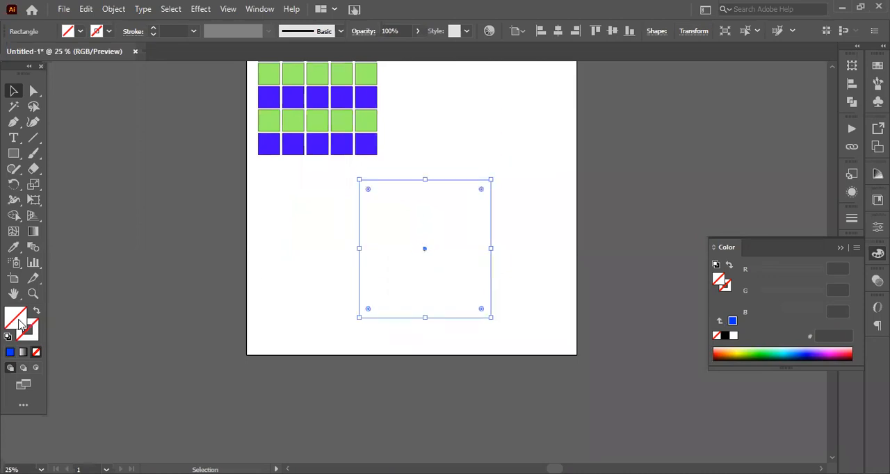
{"action": "left_click", "coordinate": [563, 162]}
Give the dark red rectangle a blue-violet stroke, hex 2E0B9B
{"action": "double_click", "coordinate": [37, 339]}
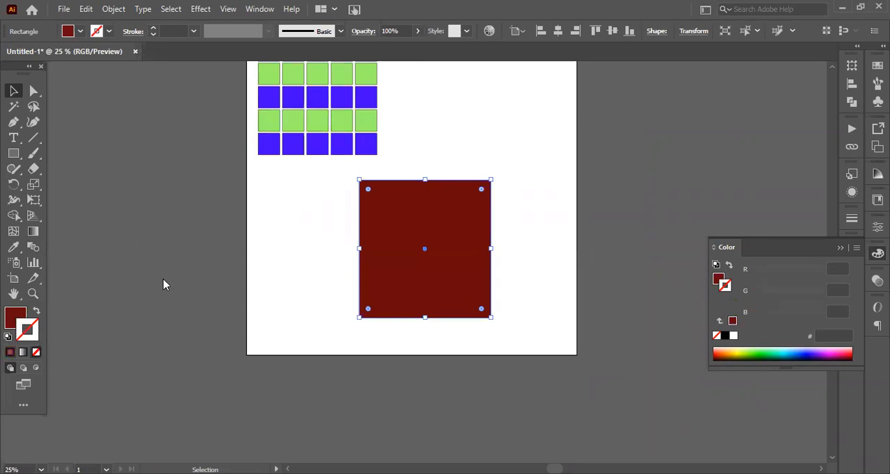
{"action": "left_click", "coordinate": [355, 317]}
{"action": "left_click_drag", "start_coordinate": [456, 232], "coordinate": [464, 209]}
{"action": "left_click", "coordinate": [429, 222]}
{"action": "left_click", "coordinate": [583, 161]}
{"action": "left_click", "coordinate": [528, 241]}
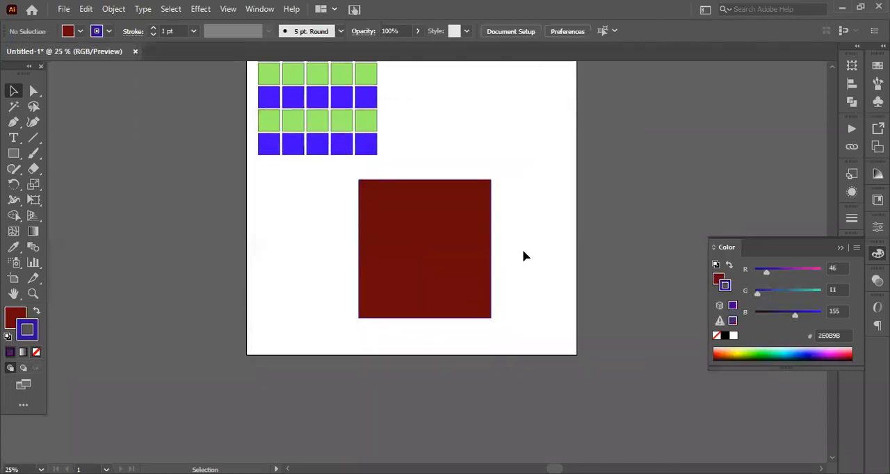
Set the dark red rectangle's stroke weight to 8 pt
{"action": "left_click", "coordinate": [419, 287]}
{"action": "left_click", "coordinate": [179, 31]}
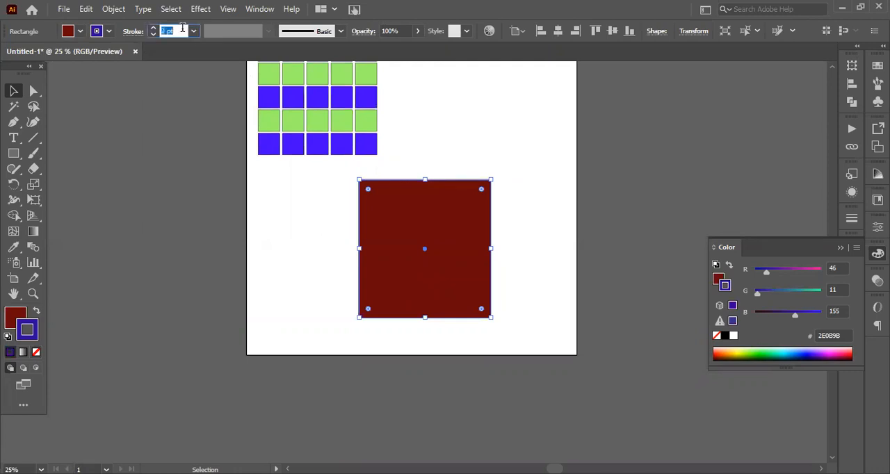
{"action": "scroll", "coordinate": [182, 28], "scroll_direction": "up", "scroll_amount": 7}
{"action": "scroll", "coordinate": [182, 28], "scroll_direction": "down", "scroll_amount": 2}
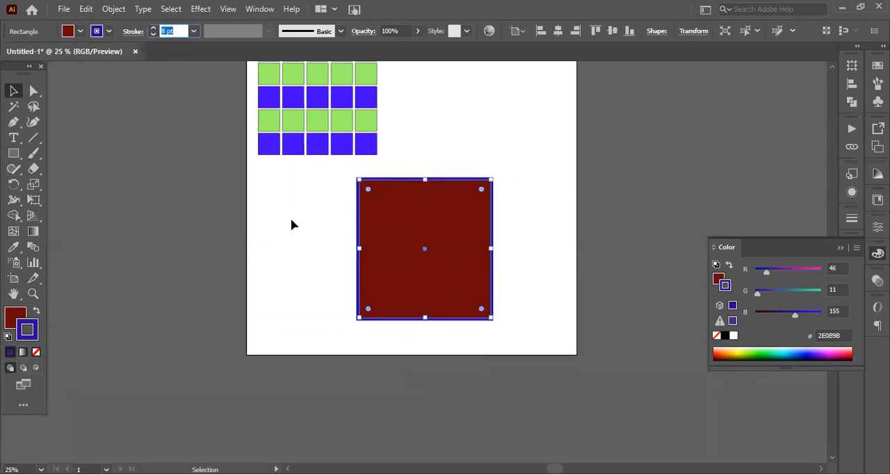
Align the dark red rectangle's stroke to the inside of its path
{"action": "left_click", "coordinate": [351, 215]}
{"action": "left_click", "coordinate": [481, 241]}
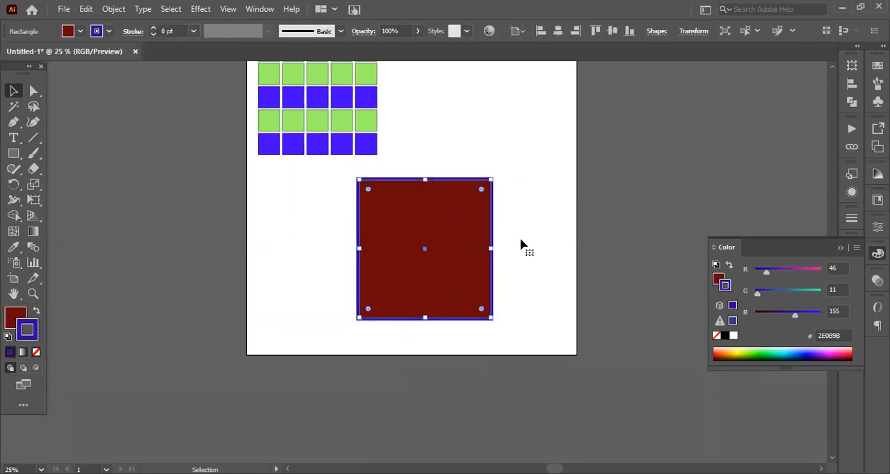
{"action": "scroll", "coordinate": [515, 251], "scroll_direction": "up", "scroll_amount": 2}
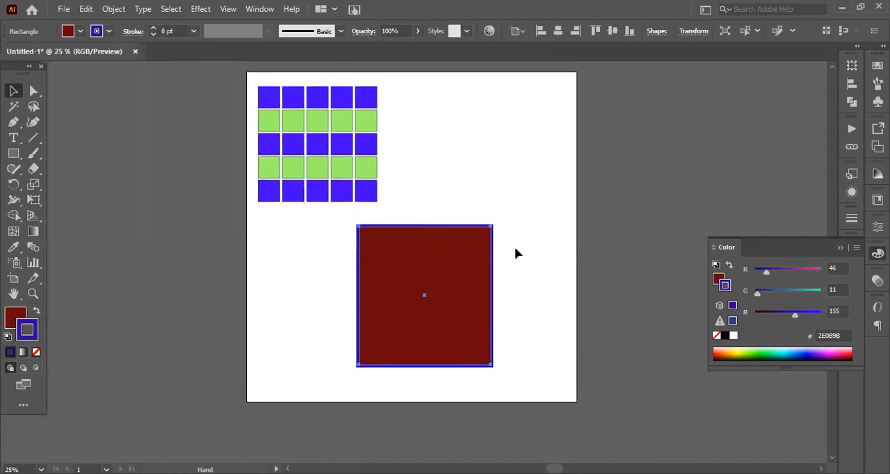
{"action": "scroll", "coordinate": [509, 275], "scroll_direction": "up", "scroll_amount": 4}
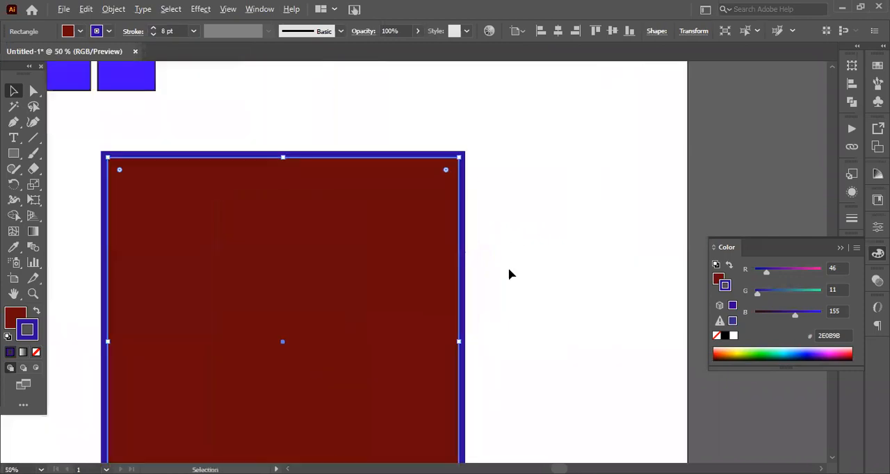
{"action": "left_click", "coordinate": [497, 115]}
{"action": "left_click_drag", "start_coordinate": [522, 82], "coordinate": [250, 200]}
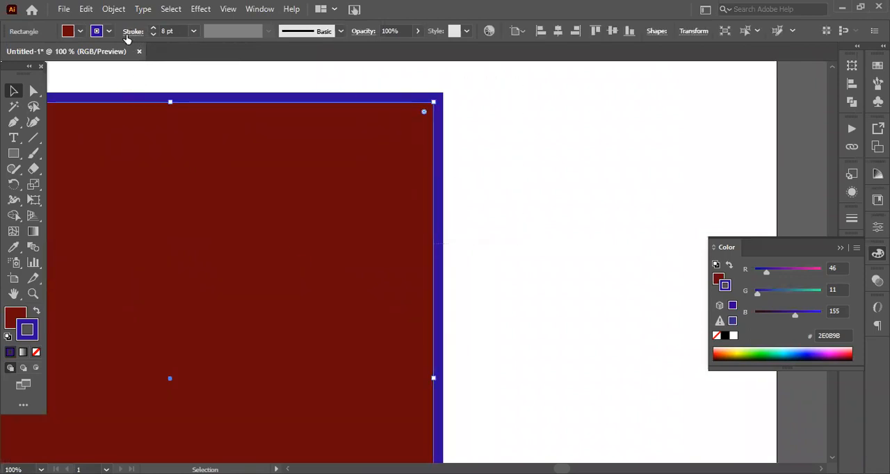
{"action": "left_click", "coordinate": [130, 32]}
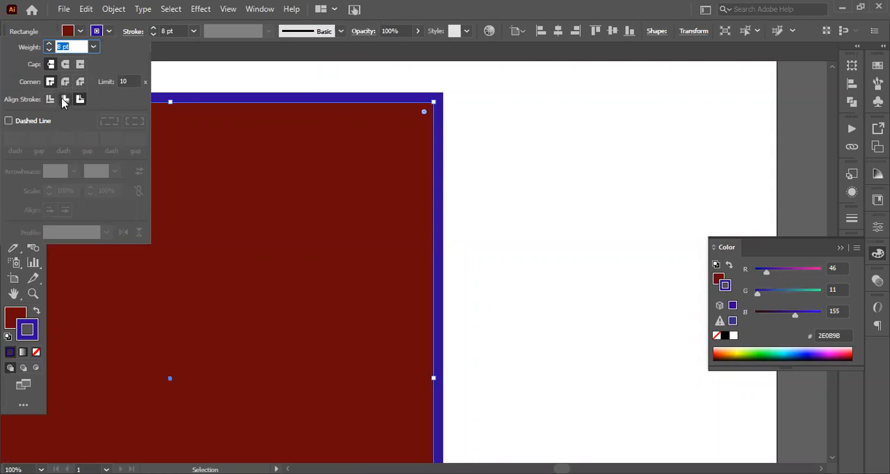
{"action": "left_click", "coordinate": [65, 99]}
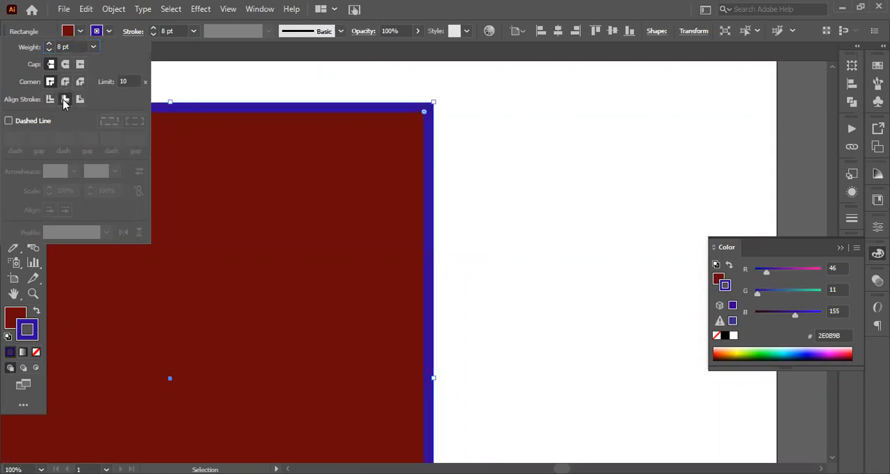
Switch the rectangle's stroke alignment to the center of its path and back to the outside
{"action": "left_click", "coordinate": [467, 117]}
{"action": "mouse_move", "coordinate": [461, 90]}
{"action": "left_mouse_down"}
{"action": "mouse_move", "coordinate": [327, 236]}
{"action": "mouse_move", "coordinate": [421, 116]}
{"action": "left_mouse_up"}
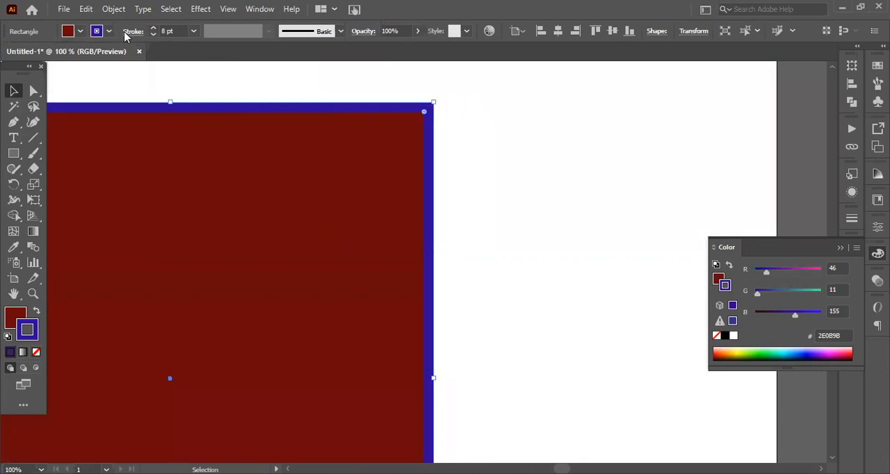
{"action": "left_click", "coordinate": [126, 32]}
{"action": "left_click", "coordinate": [50, 98]}
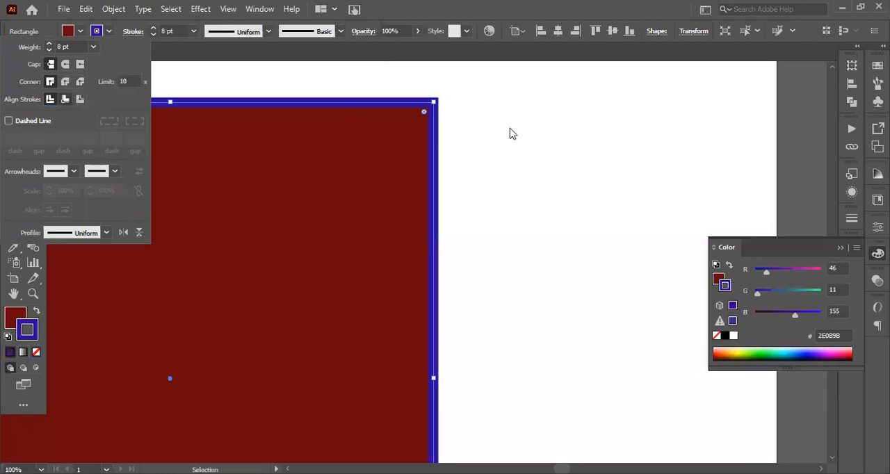
{"action": "left_click", "coordinate": [465, 97]}
{"action": "left_click", "coordinate": [422, 206]}
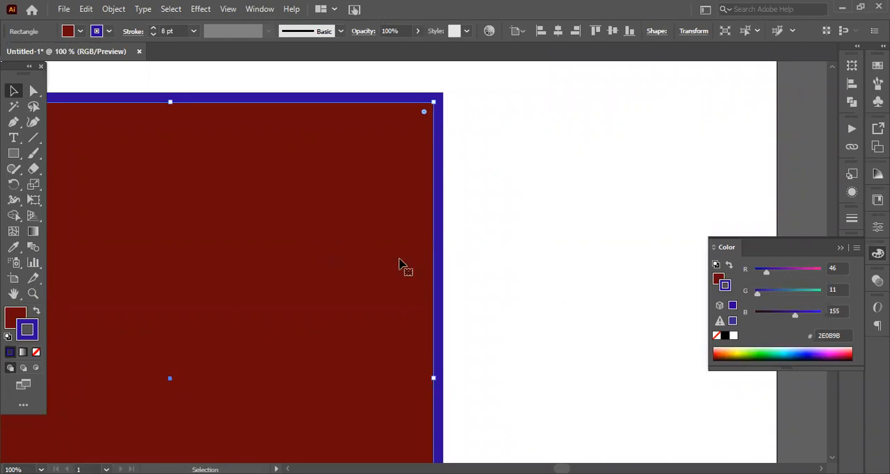
Draw a second dark red rectangle beside the grid of squares, extending slightly past the artboard's right edge
{"action": "scroll", "coordinate": [399, 263], "scroll_direction": "down", "scroll_amount": 1}
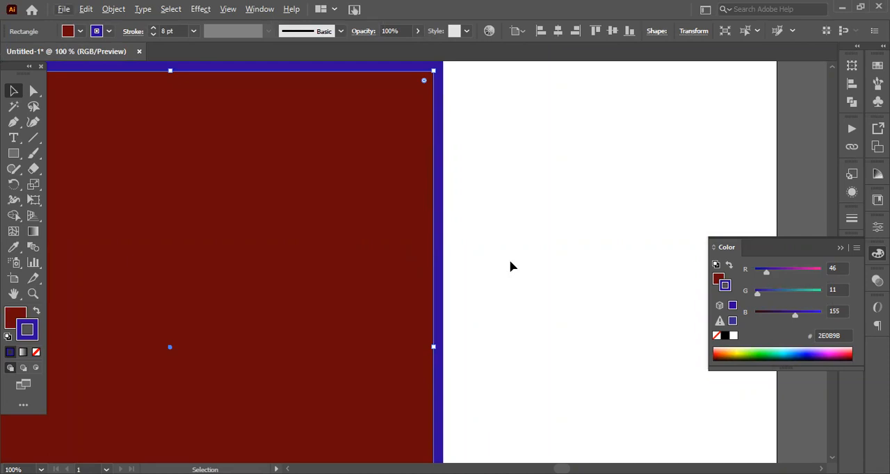
{"action": "scroll", "coordinate": [492, 224], "scroll_direction": "down", "scroll_amount": 2}
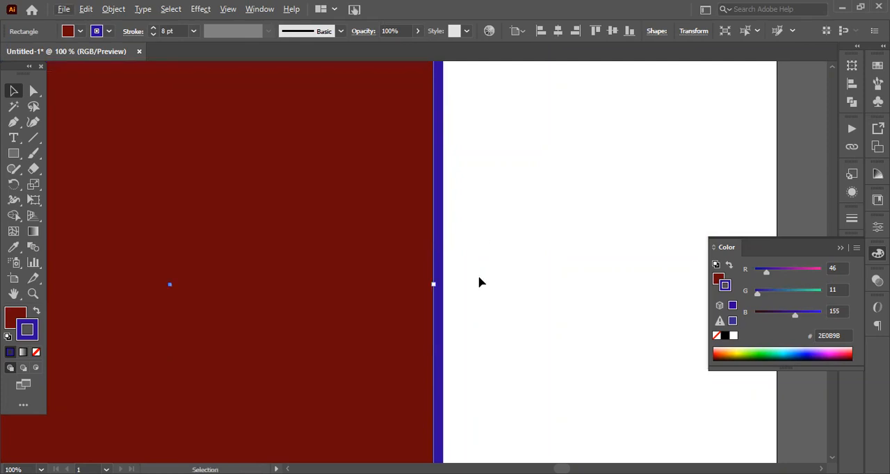
{"action": "key", "text": "a"}
{"action": "key", "text": "v"}
{"action": "scroll", "coordinate": [351, 230], "scroll_direction": "down", "scroll_amount": 2}
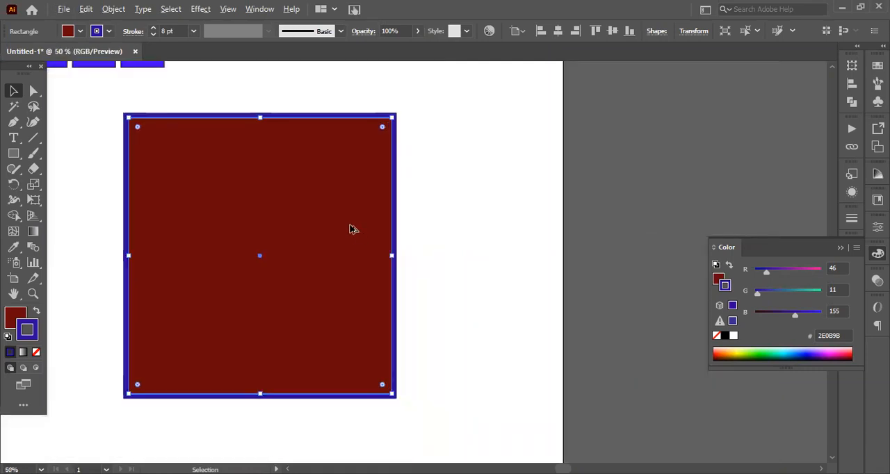
{"action": "scroll", "coordinate": [352, 229], "scroll_direction": "down", "scroll_amount": 3}
{"action": "key", "text": "space"}
{"action": "left_click_drag", "start_coordinate": [411, 202], "coordinate": [453, 219]}
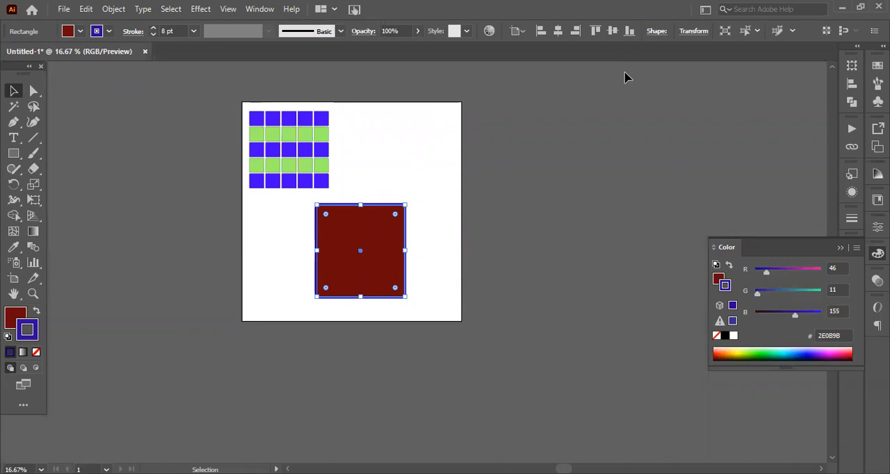
{"action": "left_click", "coordinate": [358, 144]}
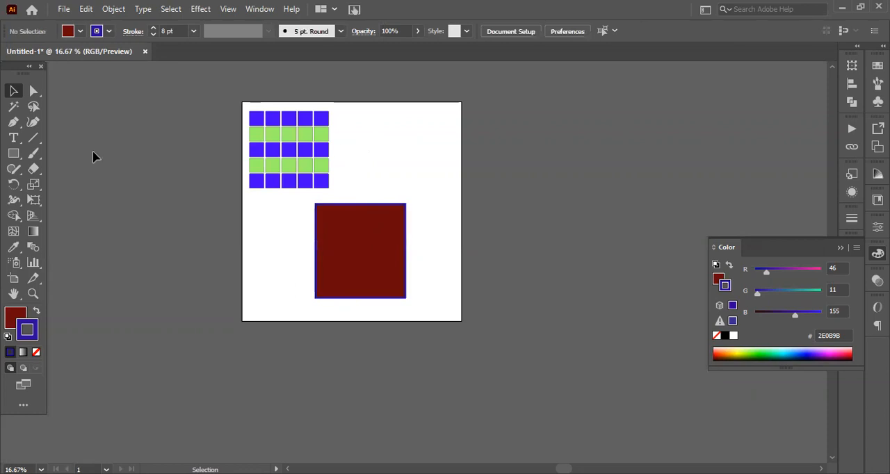
{"action": "left_click", "coordinate": [13, 155]}
{"action": "left_click_drag", "start_coordinate": [359, 119], "coordinate": [465, 199]}
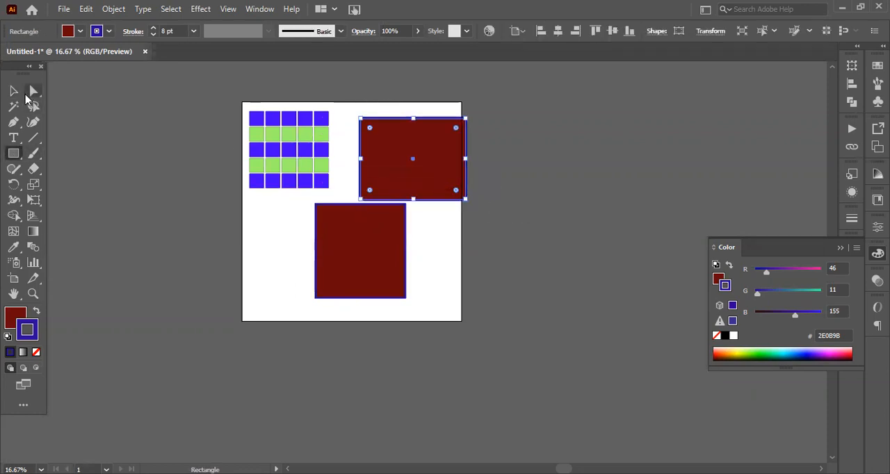
Round only the lower-right corner of the new rectangle and undo that rounding
{"action": "left_click", "coordinate": [20, 98]}
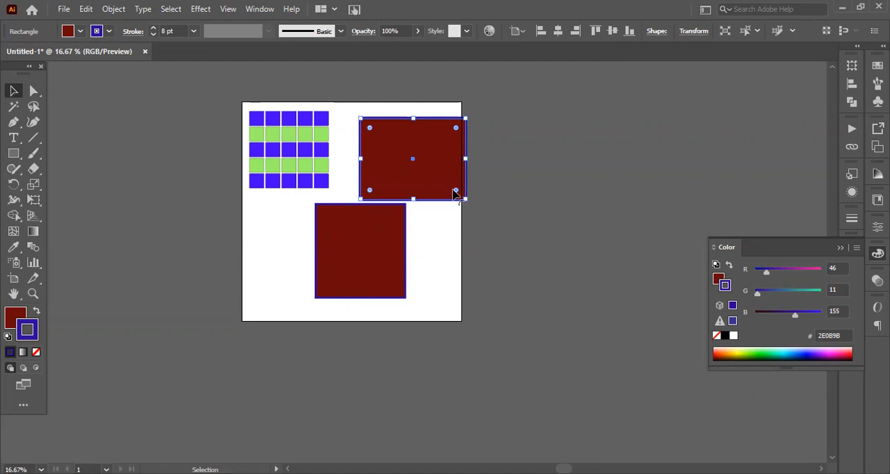
{"action": "left_click_drag", "start_coordinate": [456, 192], "coordinate": [370, 154]}
{"action": "left_click", "coordinate": [451, 221]}
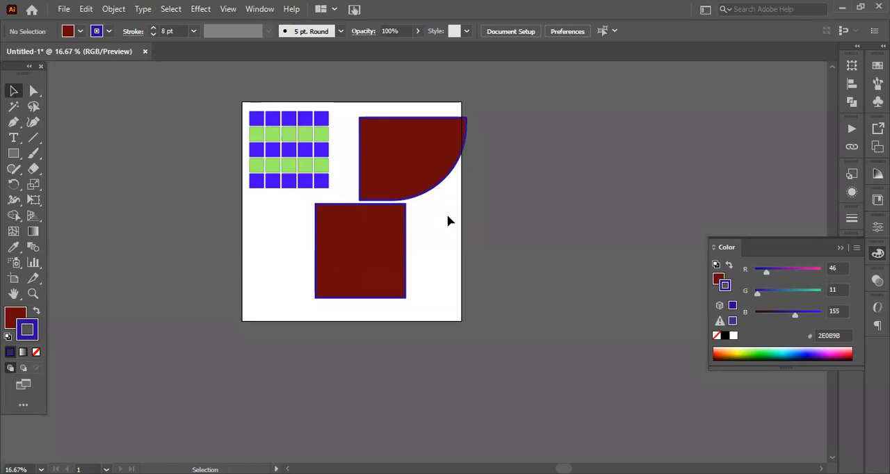
{"action": "key", "text": "ctrl+z"}
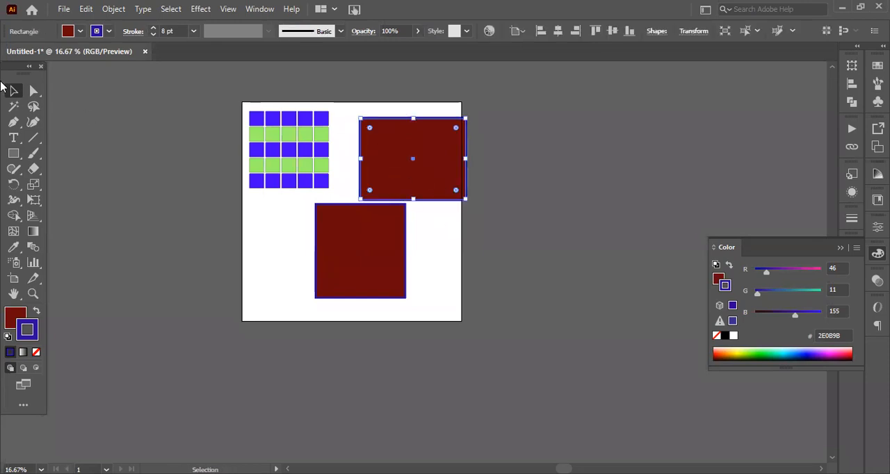
Round all four corners of the new rectangle into a pill shape and shift it left onto the artboard
{"action": "left_click", "coordinate": [13, 91]}
{"action": "left_click_drag", "start_coordinate": [369, 128], "coordinate": [407, 164]}
{"action": "left_click", "coordinate": [443, 244]}
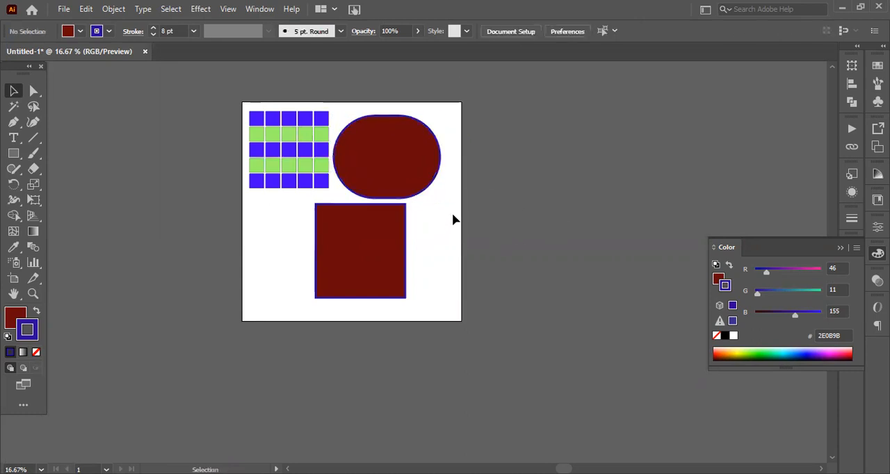
Undo the pill shape's move, its corner rounding and the drawing of the second rectangle
{"action": "key", "text": "ctrl"}
{"action": "key", "text": "ctrl+z"}
{"action": "key", "text": "ctrl+z"}
{"action": "key", "text": "ctrl+z"}
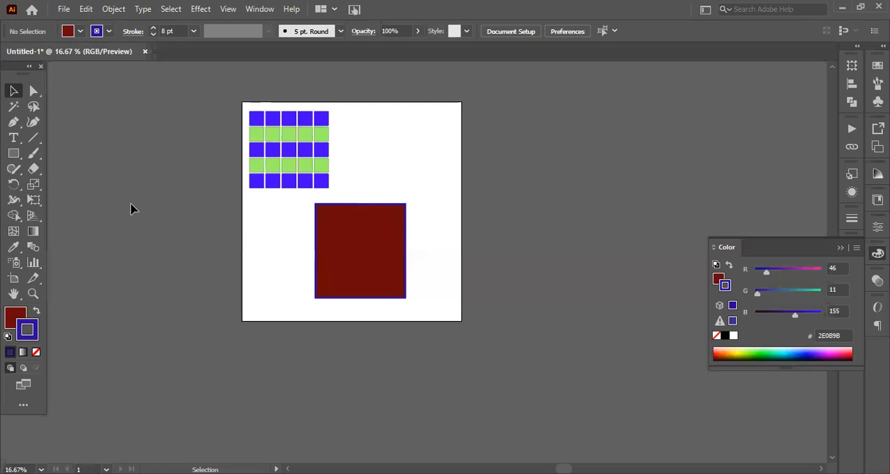
Move the remaining dark red rectangle up and to the right, and round its corners fully into a near-circle
{"action": "left_click_drag", "start_coordinate": [389, 260], "coordinate": [417, 202]}
{"action": "left_click_drag", "start_coordinate": [422, 230], "coordinate": [383, 174]}
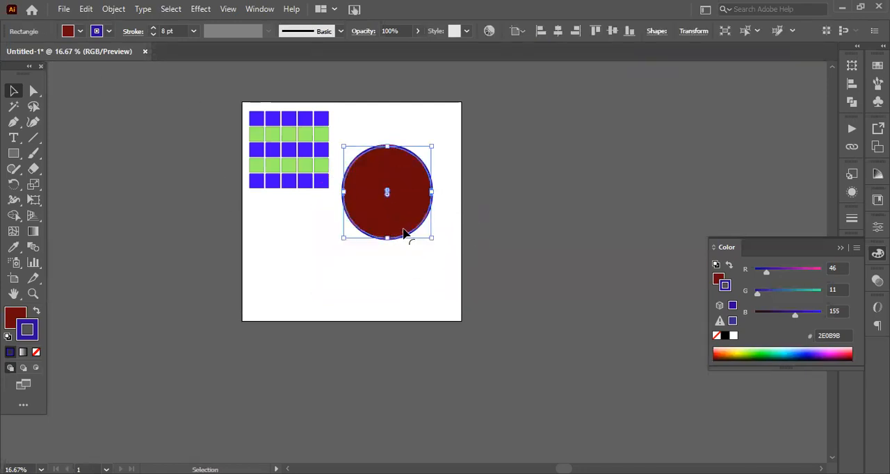
{"action": "left_click", "coordinate": [437, 271]}
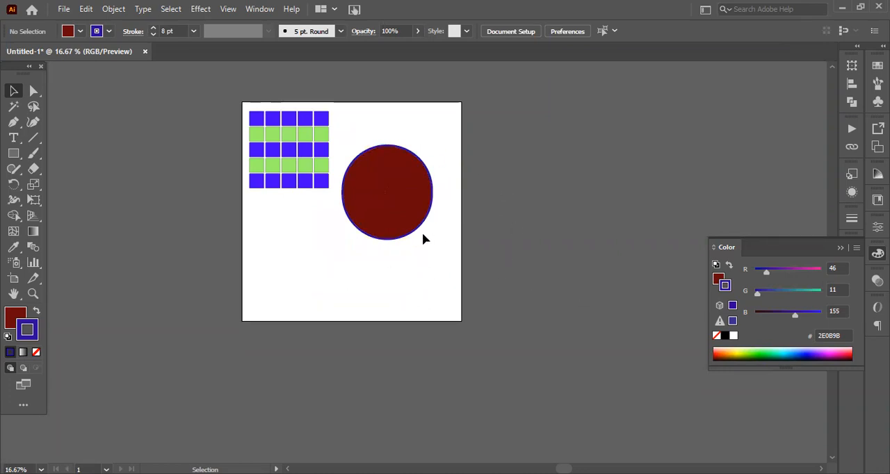
Draw a dark red circle below the grid of squares with the Ellipse tool
{"action": "right_click", "coordinate": [15, 155]}
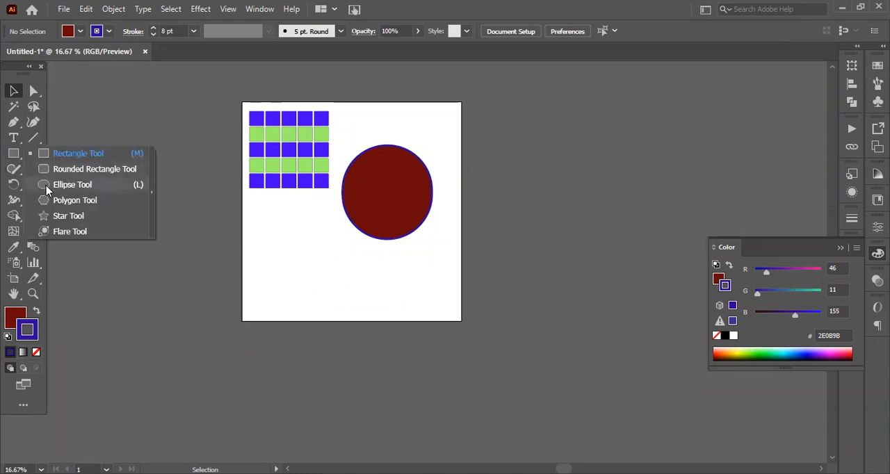
{"action": "left_click", "coordinate": [46, 187]}
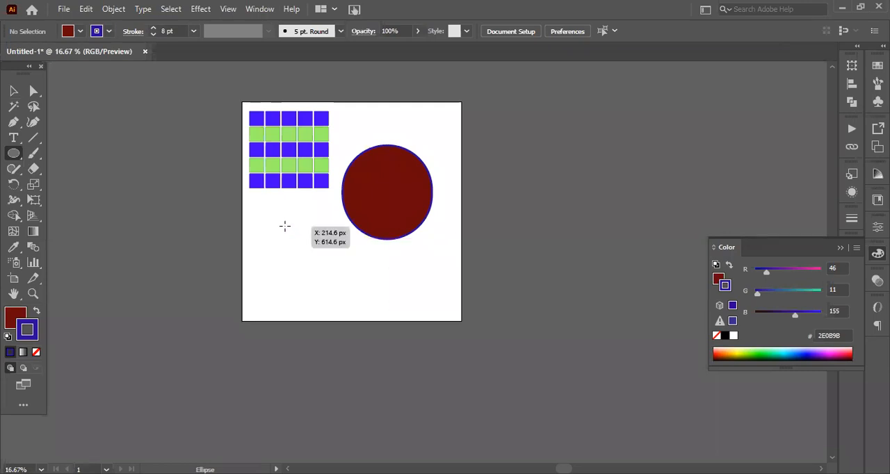
{"action": "left_click", "coordinate": [285, 237]}
{"action": "left_click", "coordinate": [401, 265]}
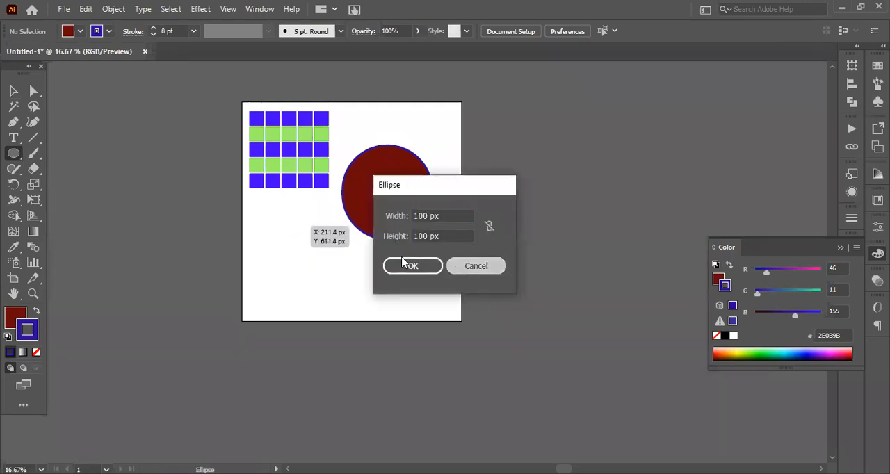
{"action": "left_click_drag", "start_coordinate": [279, 218], "coordinate": [299, 268]}
Delete the rounded dark red rectangle to the right of the grid
{"action": "key", "text": "v"}
{"action": "left_click_drag", "start_coordinate": [348, 141], "coordinate": [480, 259]}
{"action": "key", "text": "Delete"}
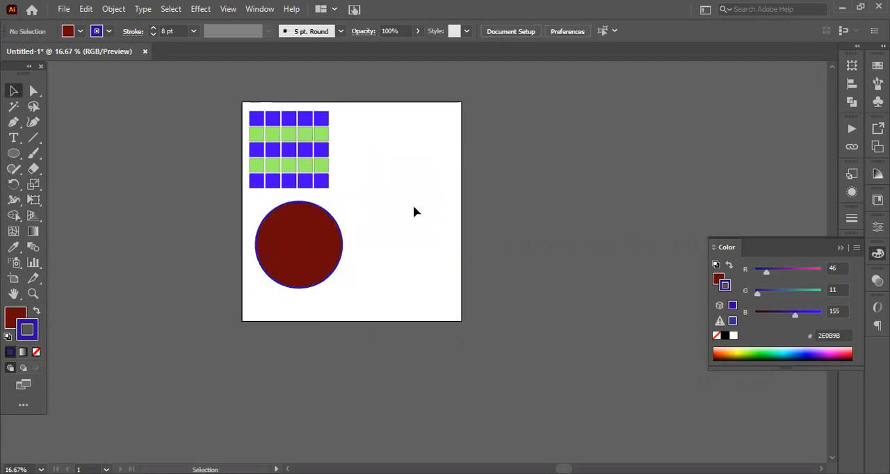